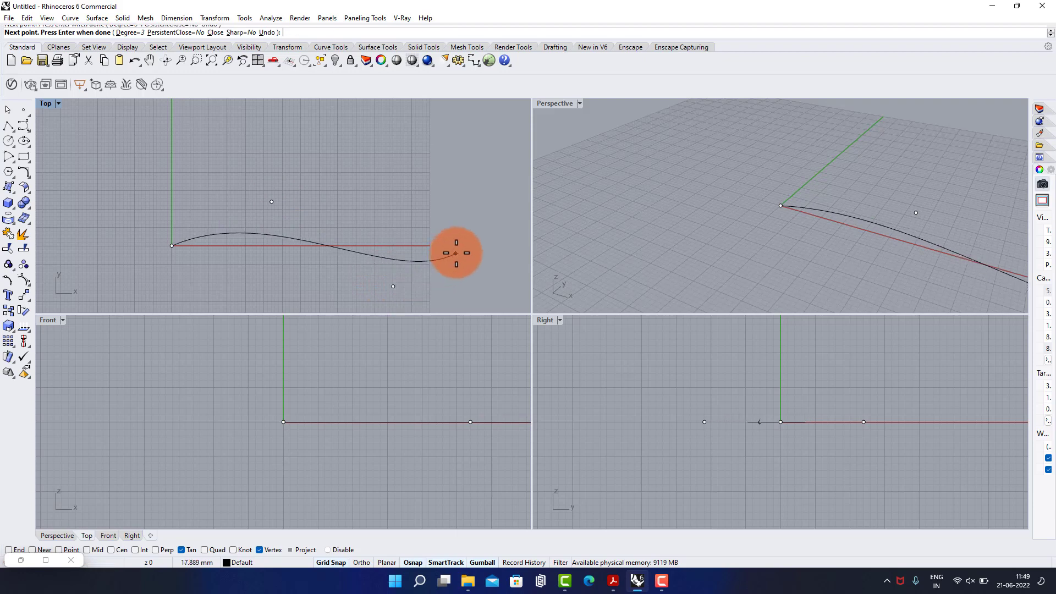
Step: Finish the first wavy curve along the X axis and draw a second, opposing wavy curve starting on the Y axis in the Top view
click(460, 247)
right_click(460, 247)
right_click(230, 256)
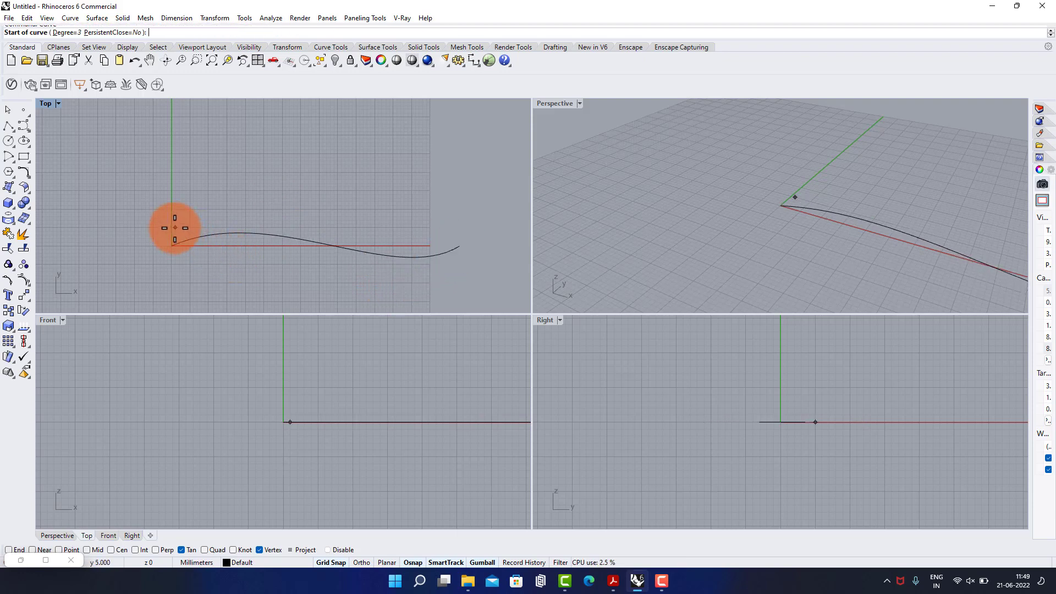
click(172, 220)
click(275, 260)
click(404, 205)
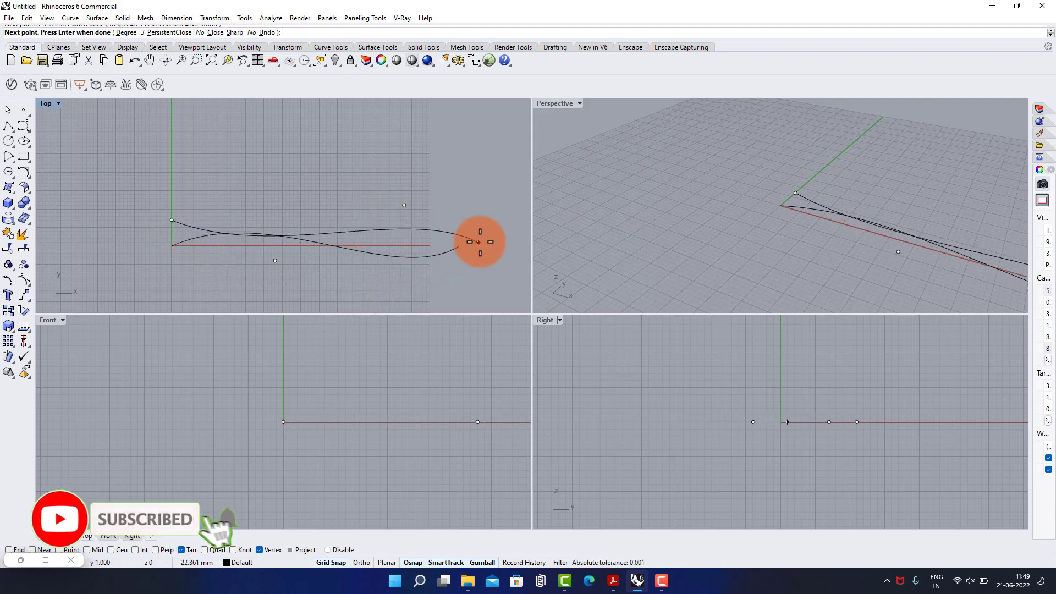
click(478, 242)
right_click(478, 242)
Step: Move the second curve's end control point inward so it lines up with the first curve's end
scroll(477, 242, up, 2)
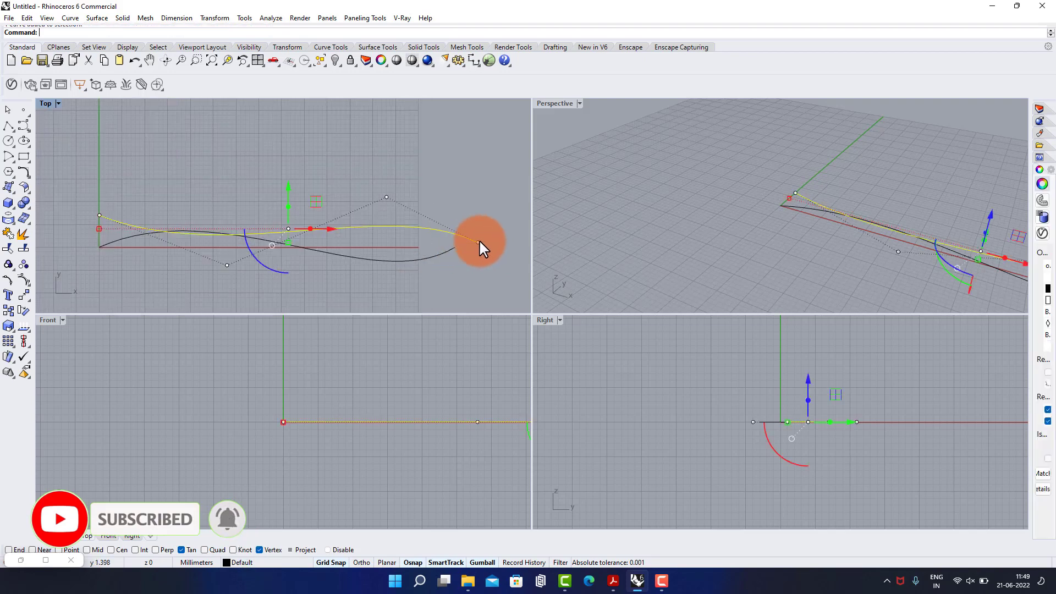
scroll(479, 240, up, 1)
click(479, 241)
drag(498, 241, 472, 246)
key(Escape)
key(Escape)
scroll(454, 246, down, 2)
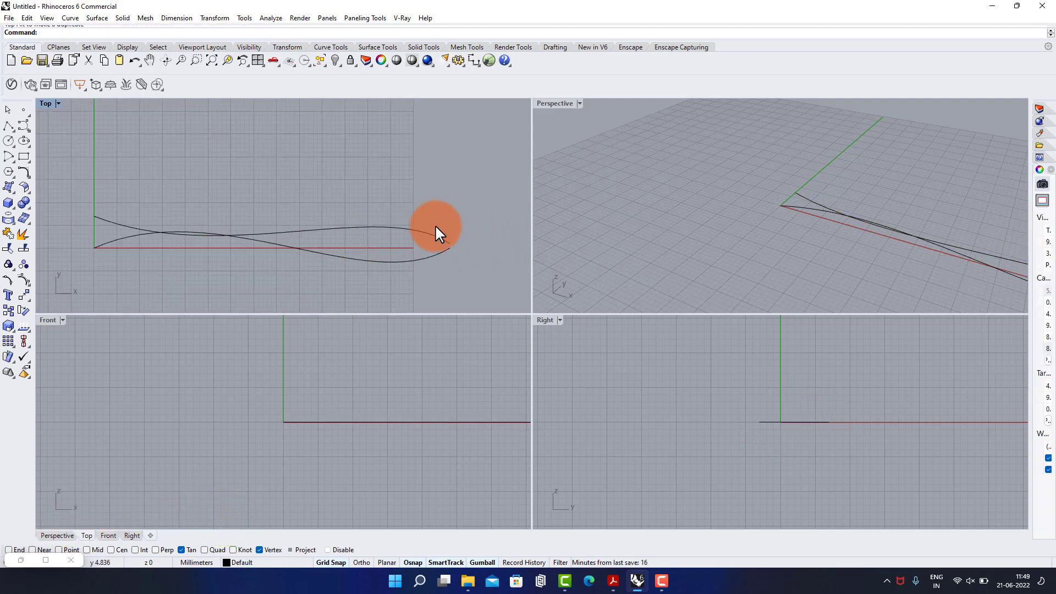
Step: Raise the second curve vertically above the first in the Front view, and maximize the Perspective viewport to show both curves
click(387, 226)
scroll(283, 465, down, 3)
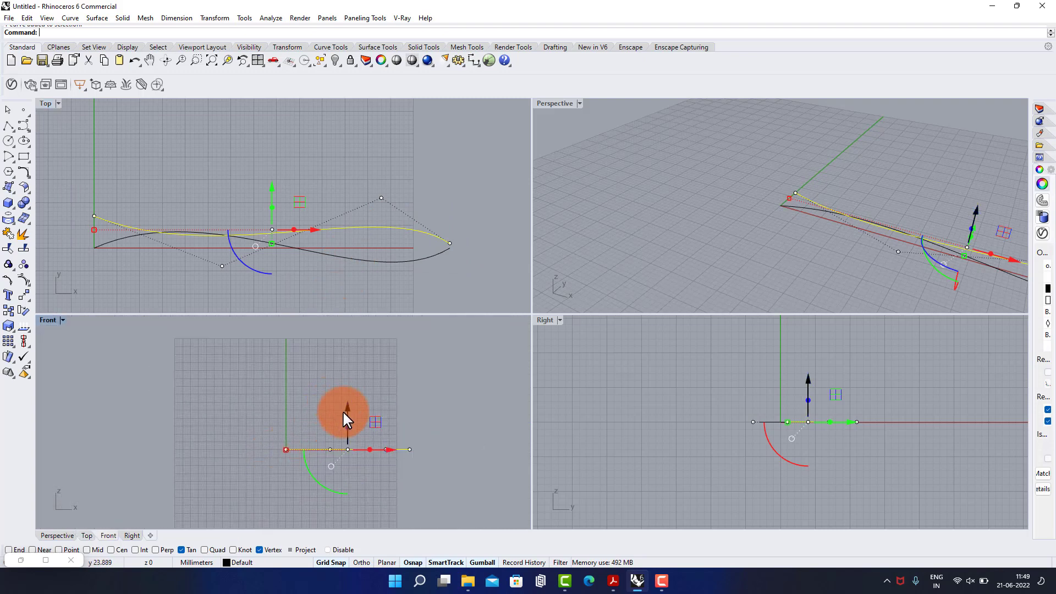
drag(344, 414, 354, 354)
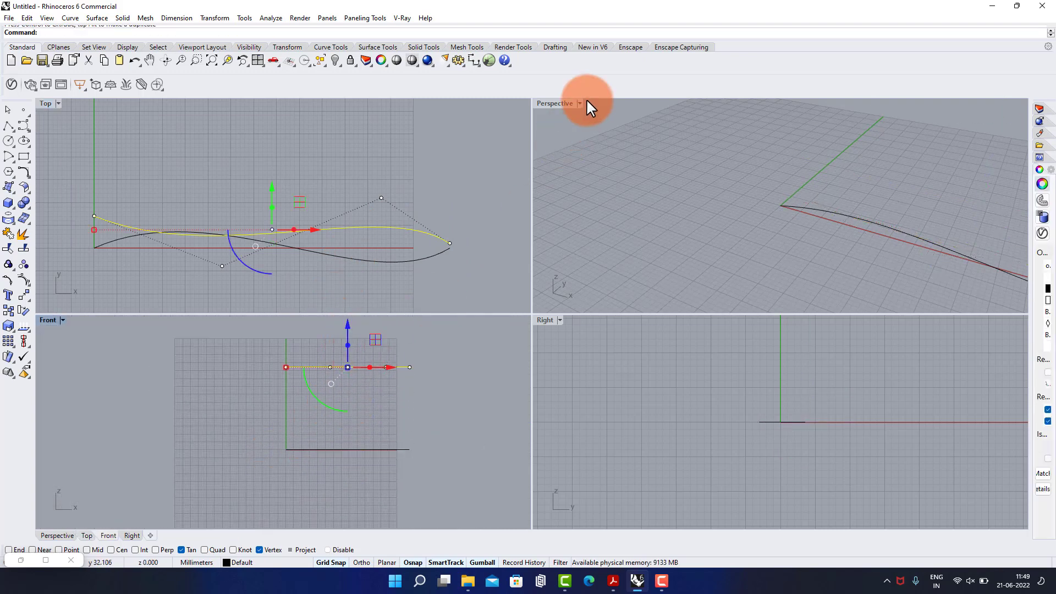
double_click(554, 103)
scroll(630, 213, down, 5)
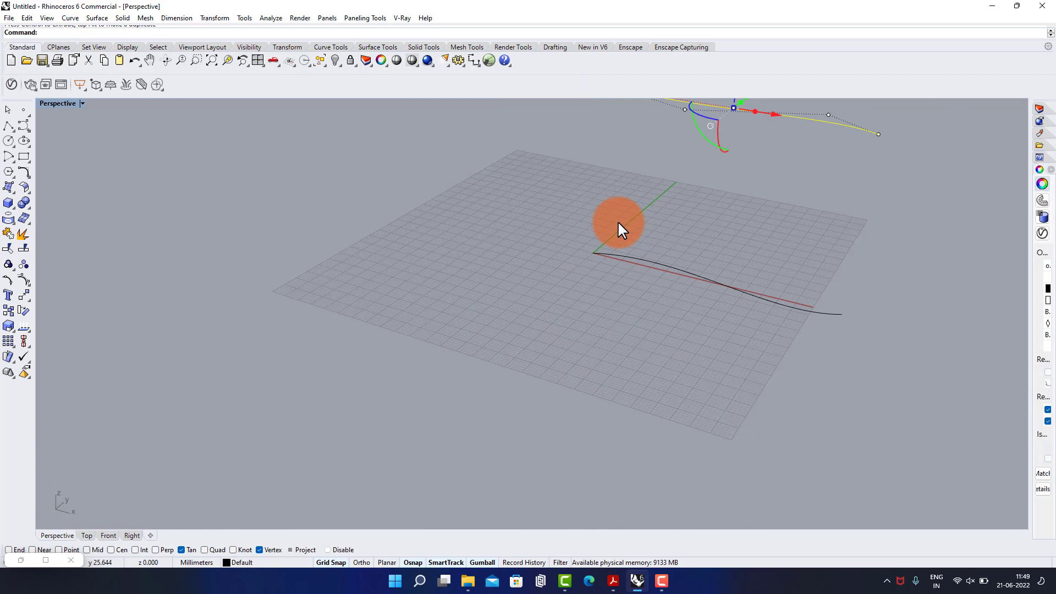
click(755, 283)
mouse_move(754, 283)
right_down()
mouse_move(734, 262)
mouse_move(748, 283)
right_up()
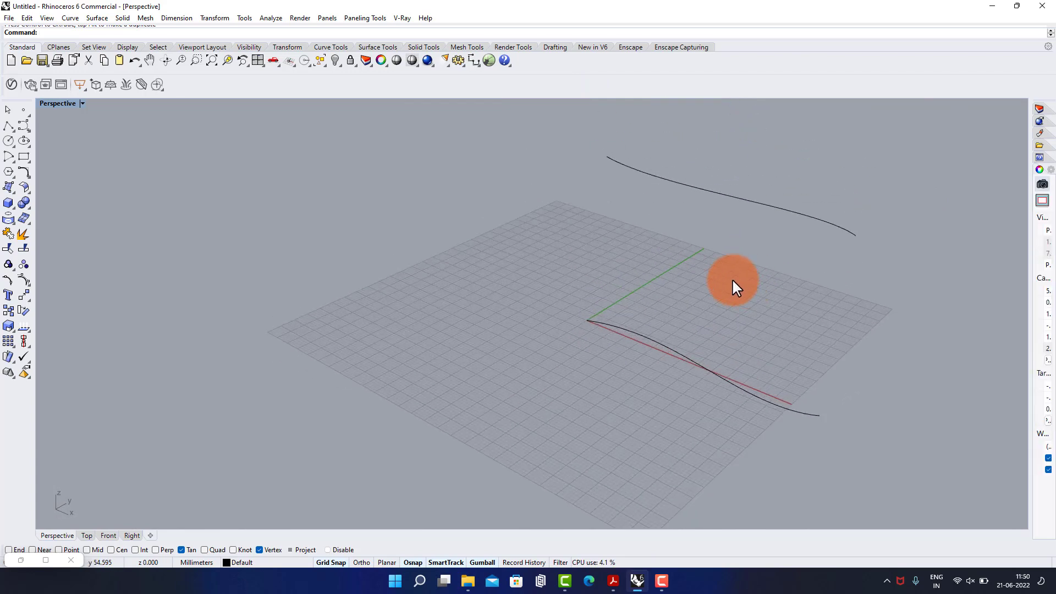
Step: Open Grasshopper and place a Curve parameter on the canvas
text(Grasshopper)
key(Return)
right_drag(112, 171, 123, 198)
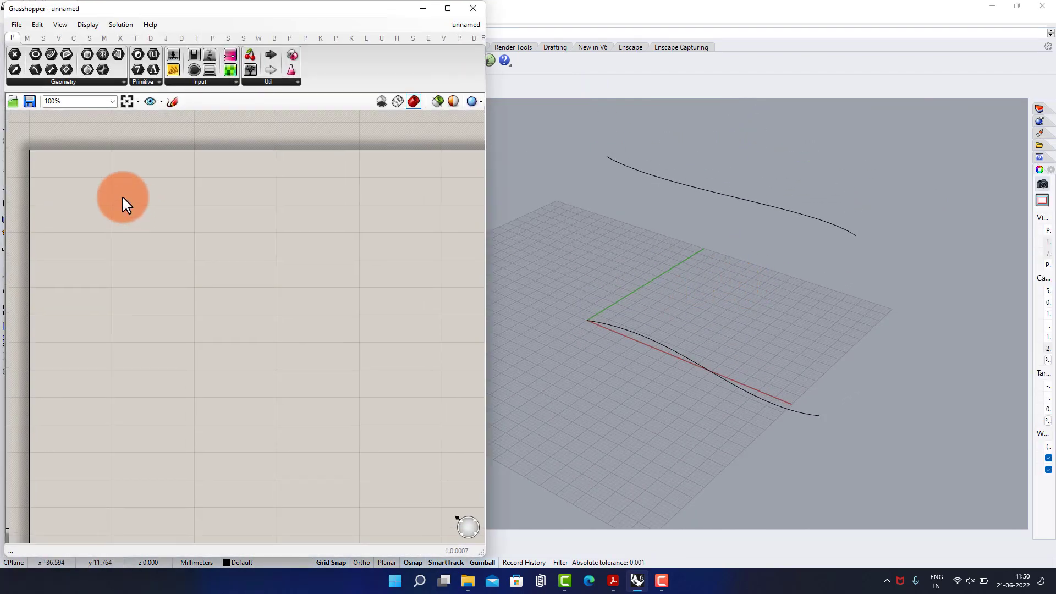
scroll(123, 200, up, 4)
double_click(117, 210)
text(crv)
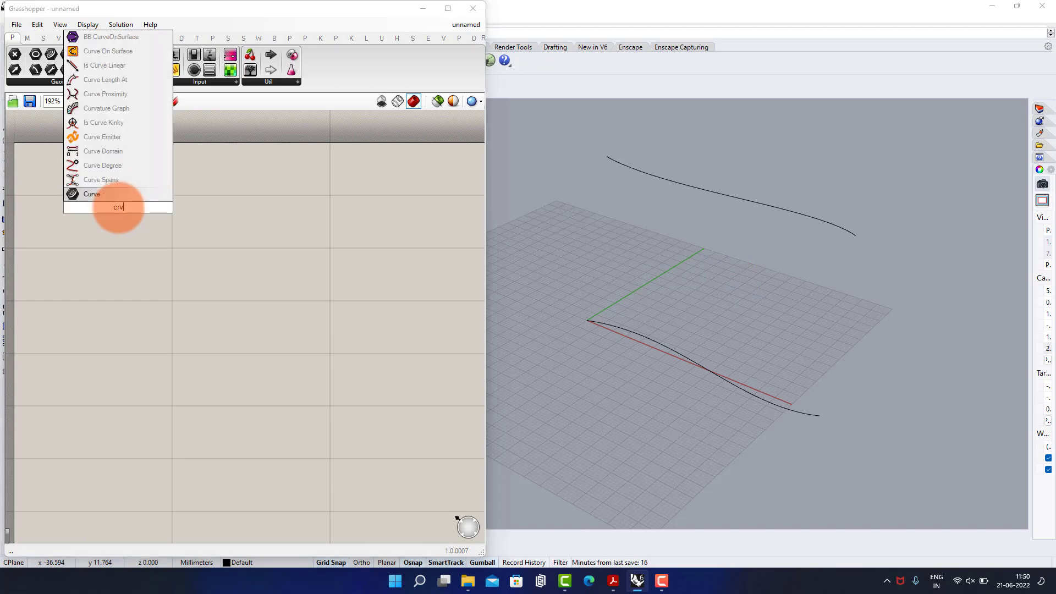
click(98, 196)
Step: Reference both drawn Rhino curves in the Curve parameter as multiple curves
right_click(105, 209)
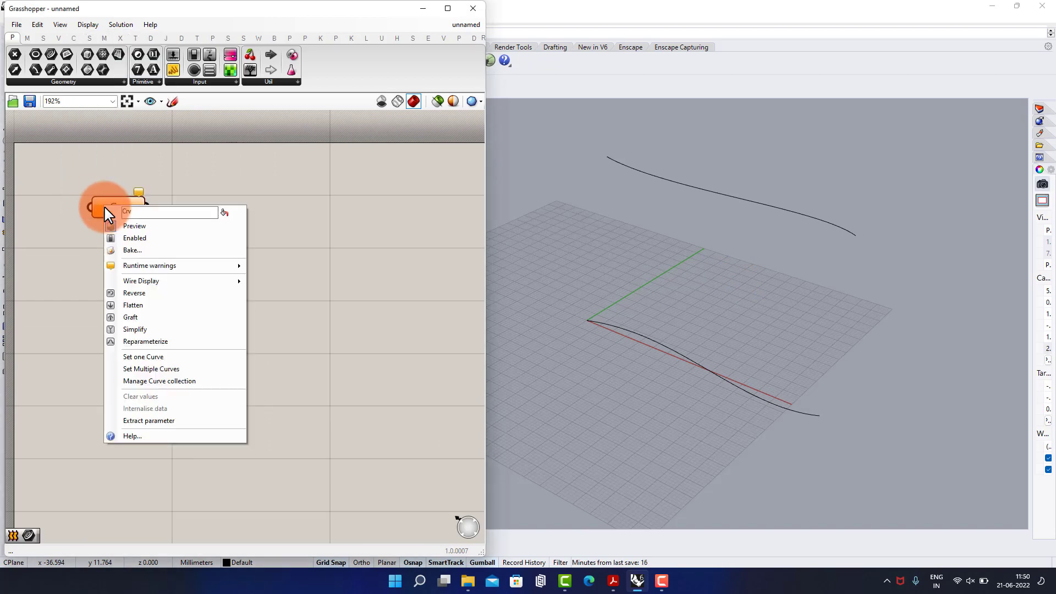
click(144, 356)
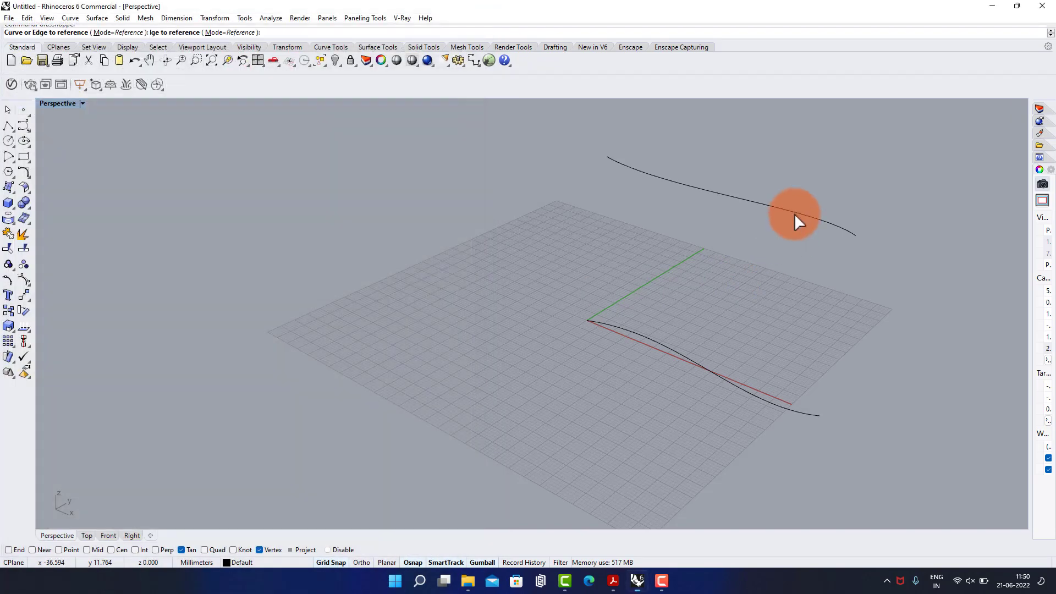
click(795, 212)
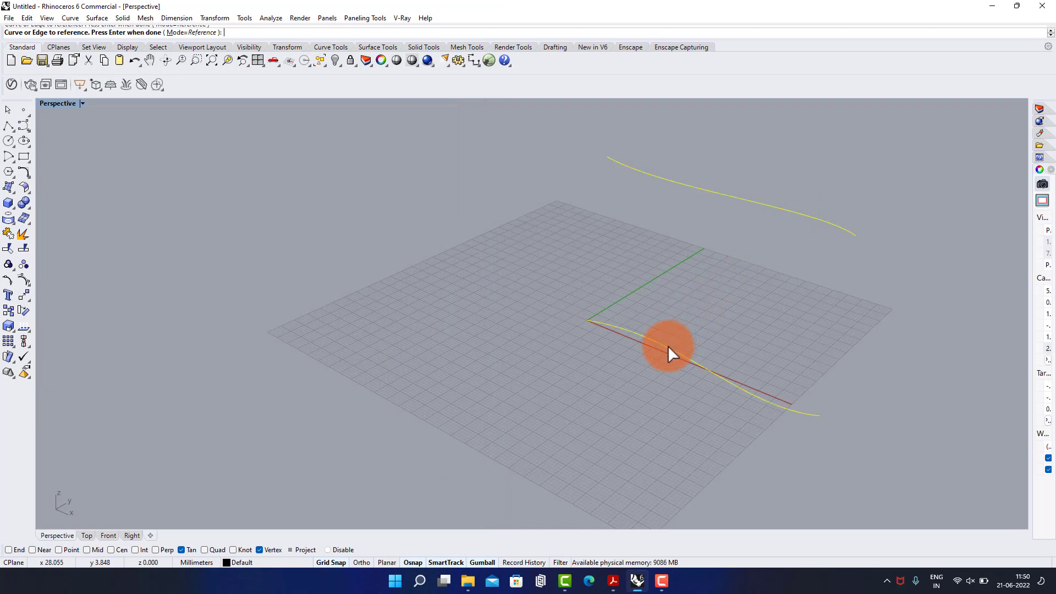
key(Return)
Step: Add a Loft component fed by the Curve parameter, and turn off the Curve parameter's preview
double_click(225, 227)
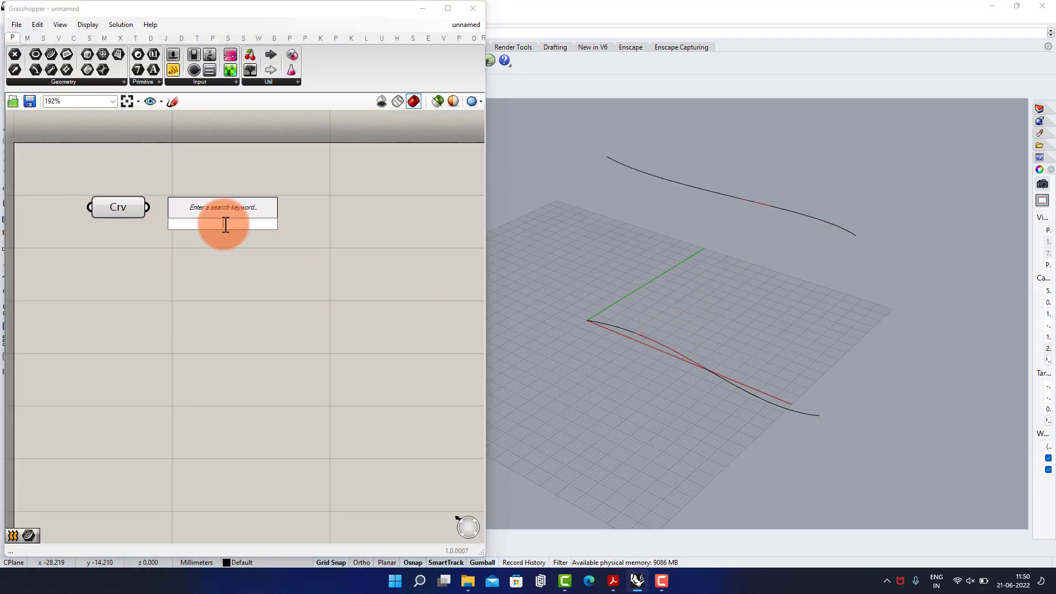
text(loft)
click(222, 204)
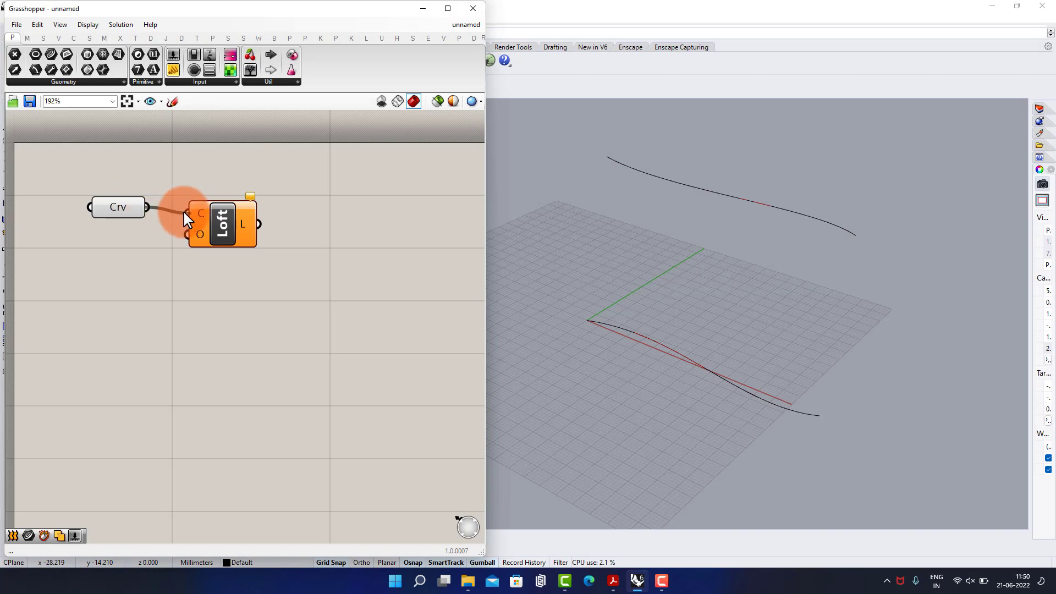
drag(183, 210, 185, 212)
drag(222, 236, 231, 260)
drag(154, 174, 118, 222)
middle_click(117, 220)
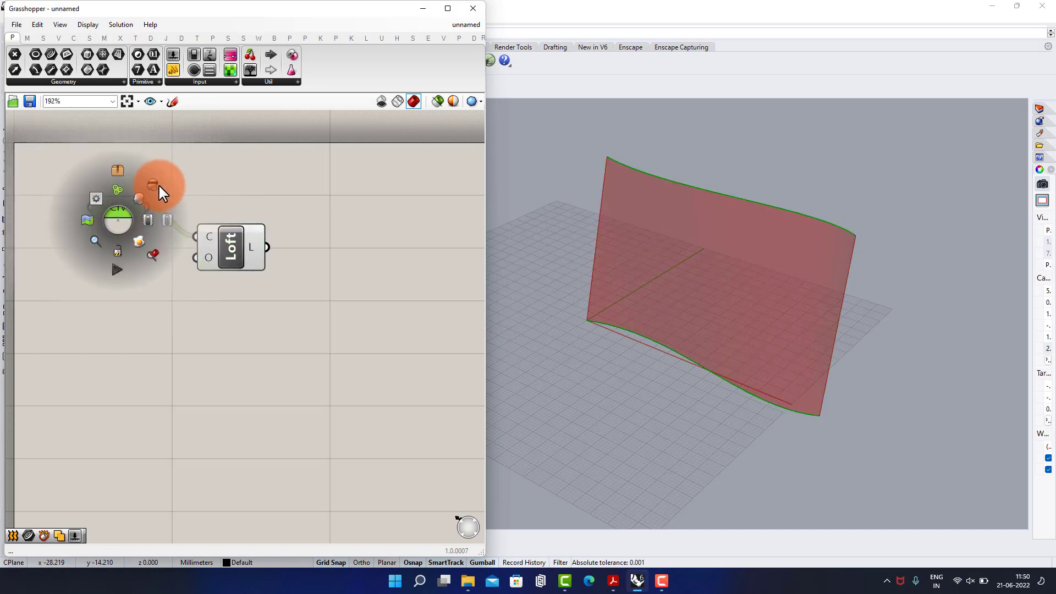
Step: Add a Surface parameter and connect the Loft output to it
right_drag(353, 246, 287, 242)
double_click(281, 252)
text(srf)
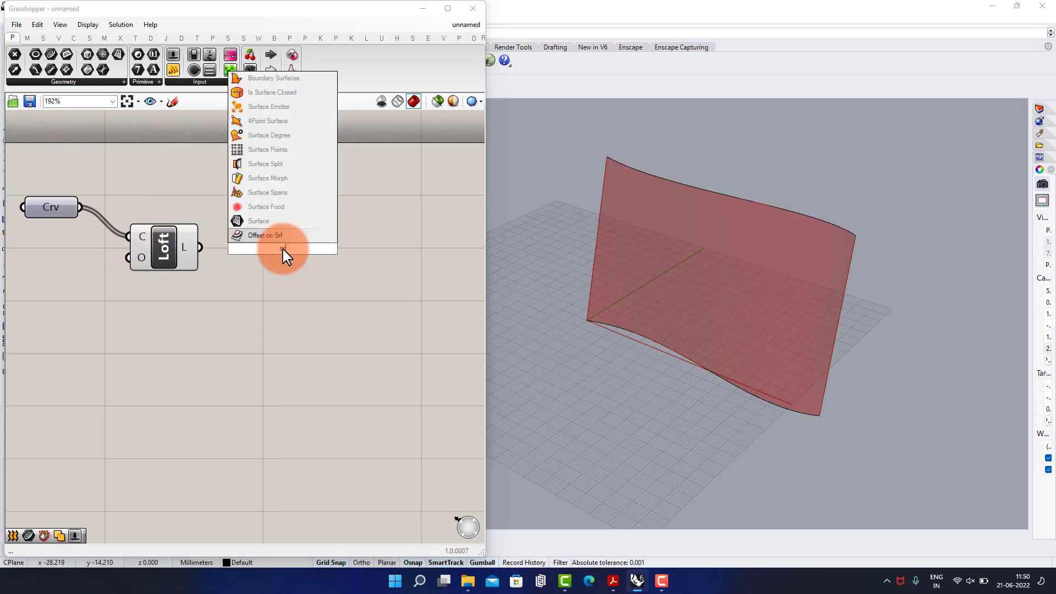
click(272, 221)
drag(237, 250, 284, 255)
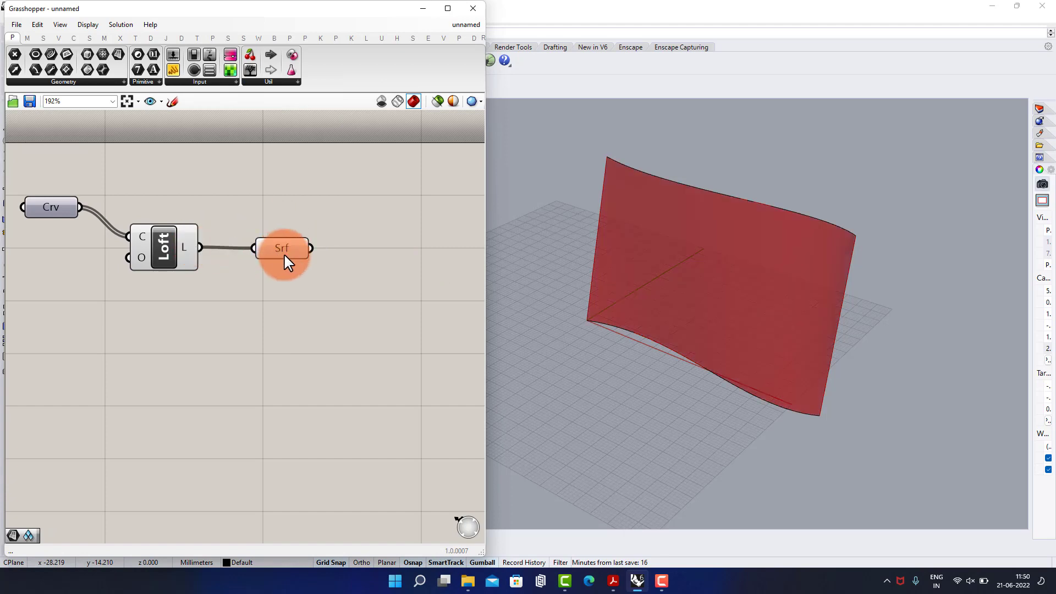
click(284, 254)
click(664, 418)
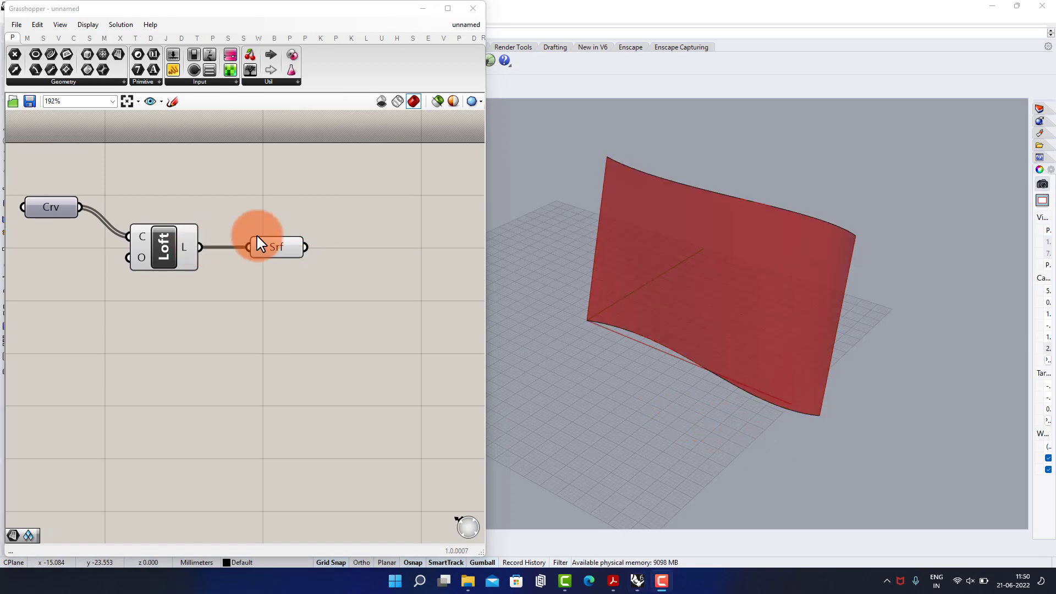
Step: Add a Hexagon Cells component and connect the Surface parameter to its Srf input
right_drag(323, 262, 295, 264)
double_click(336, 298)
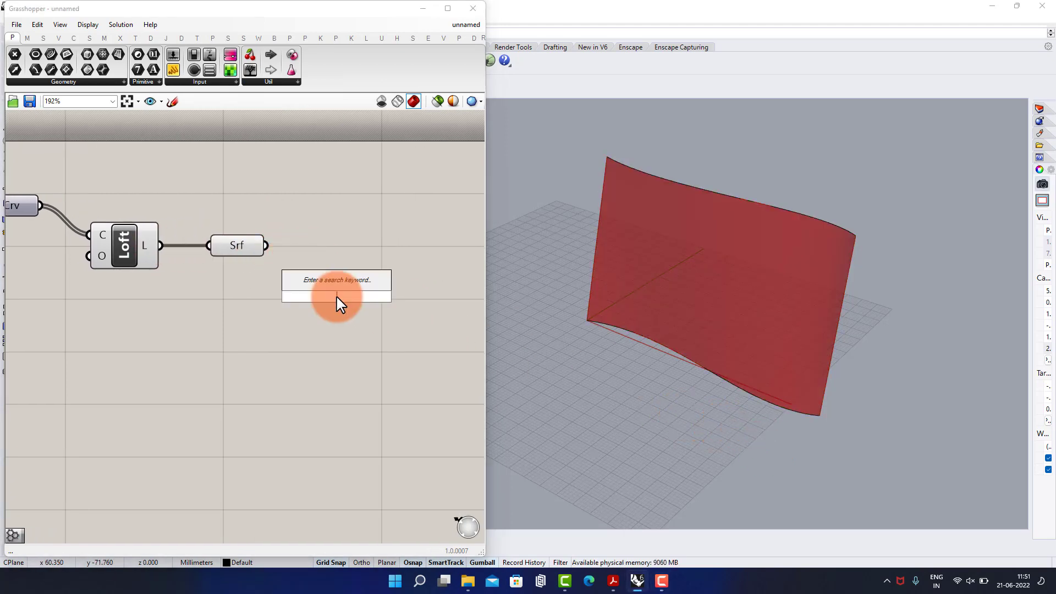
text(h)
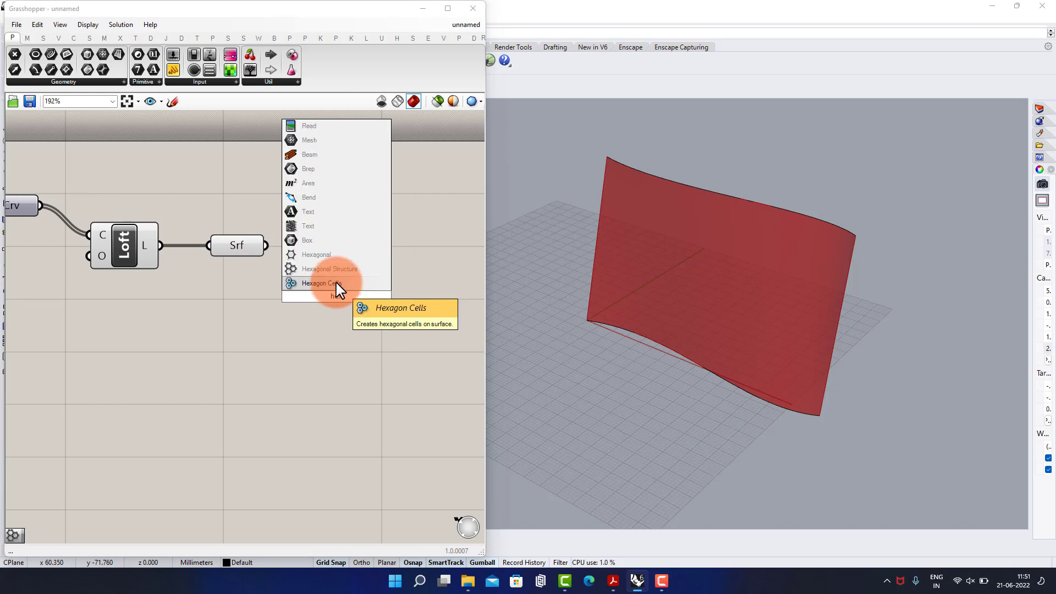
click(322, 283)
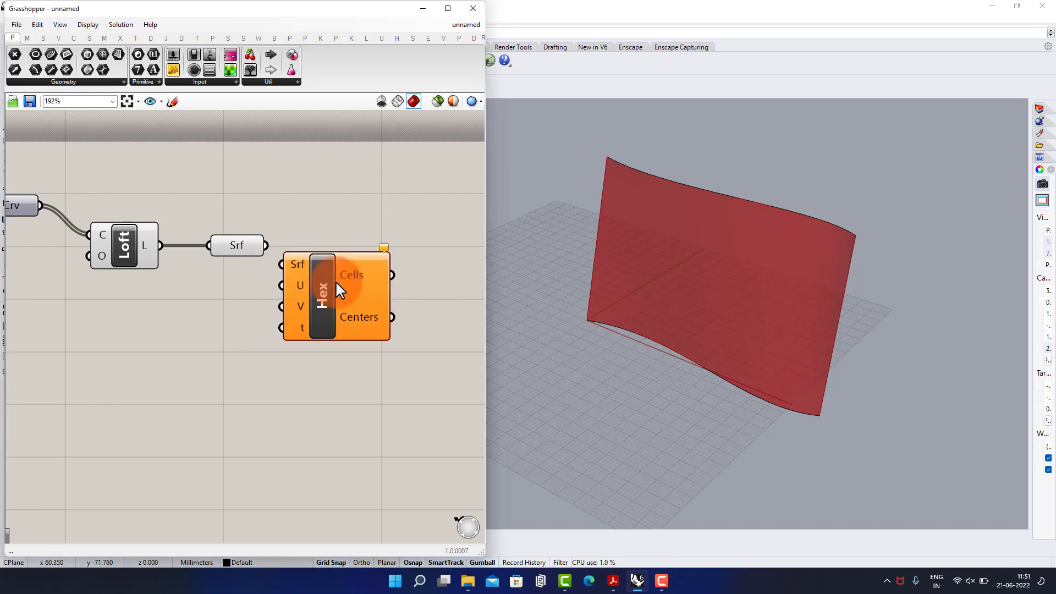
drag(278, 259, 281, 265)
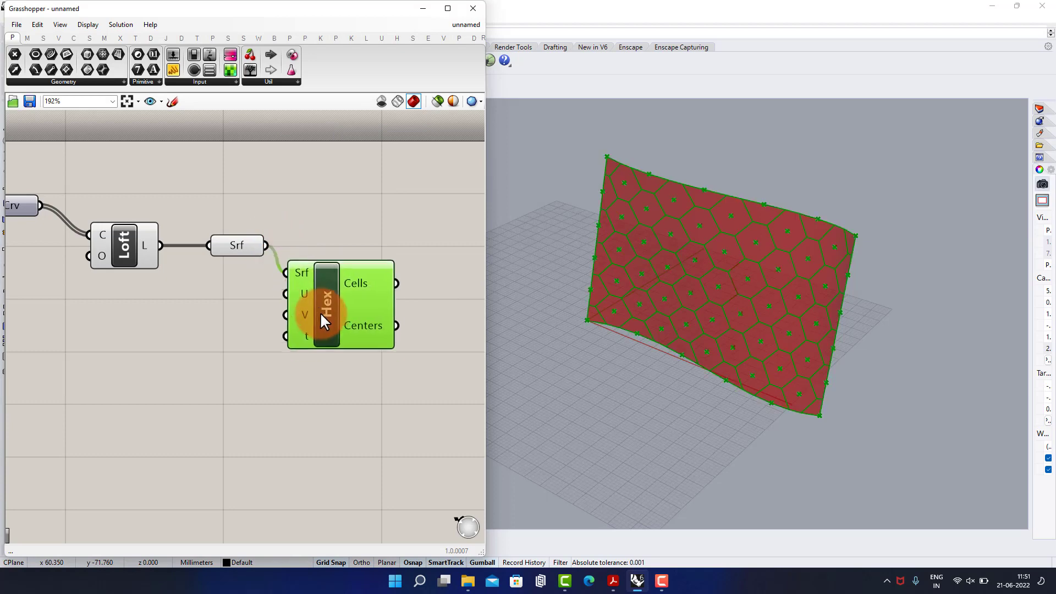
click(219, 330)
Step: Add a number slider initialised at 25 and set its value to 15
scroll(196, 314, up, 2)
double_click(196, 312)
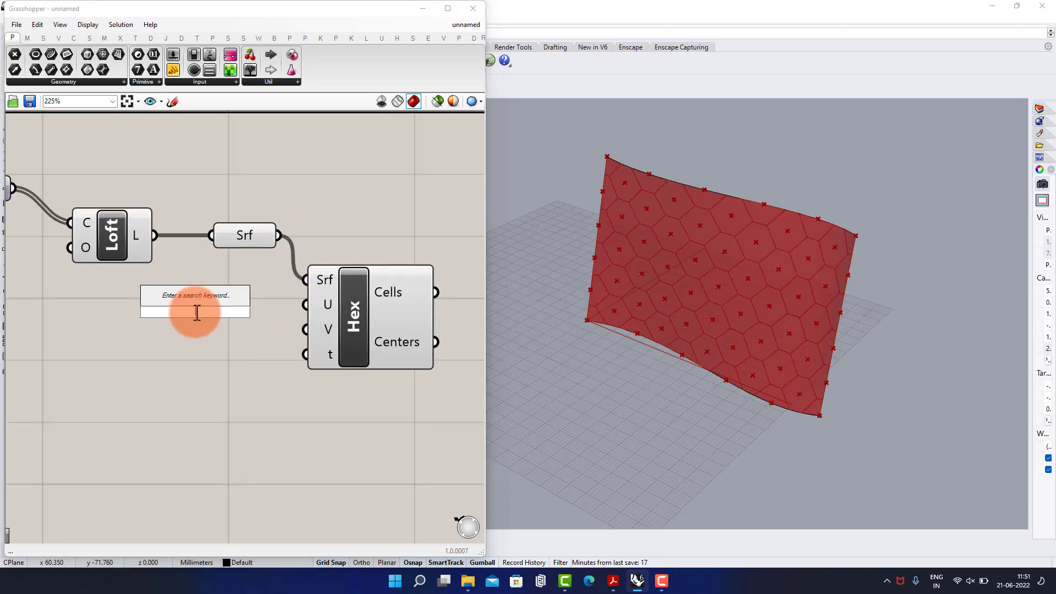
text(25)
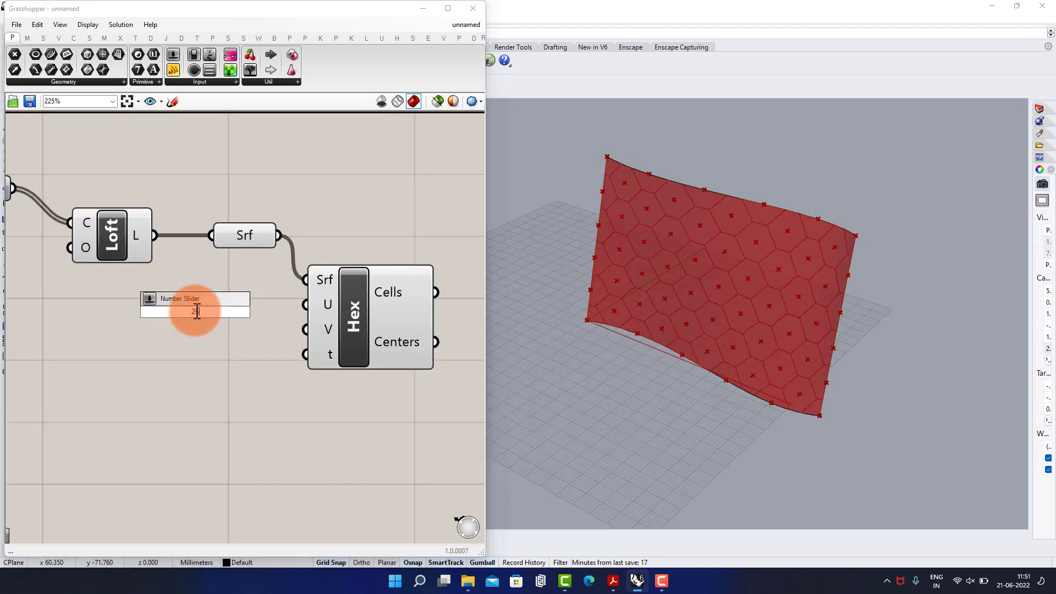
key(Return)
double_click(194, 313)
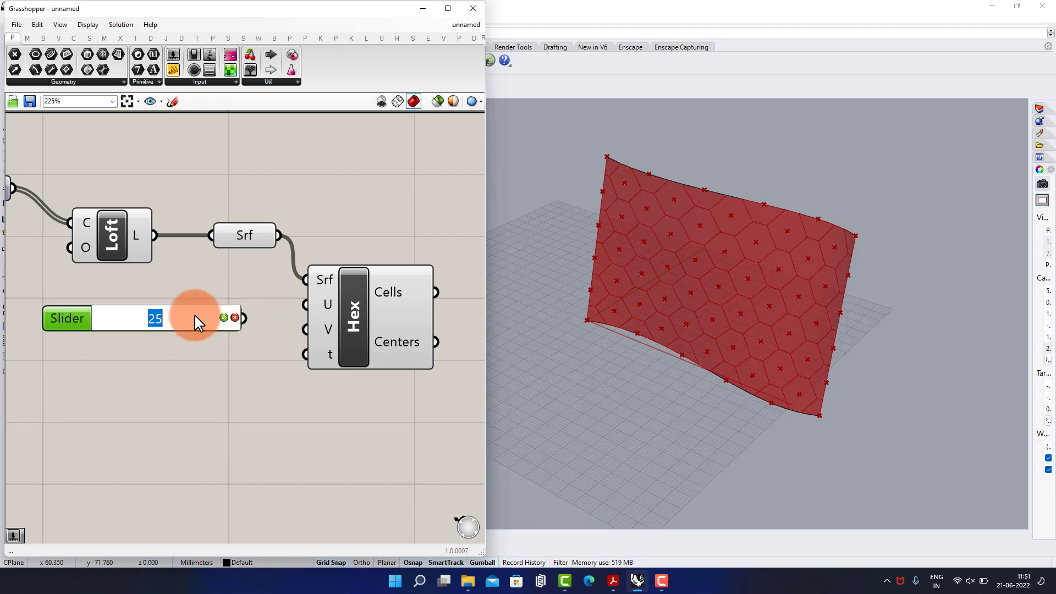
key(Return)
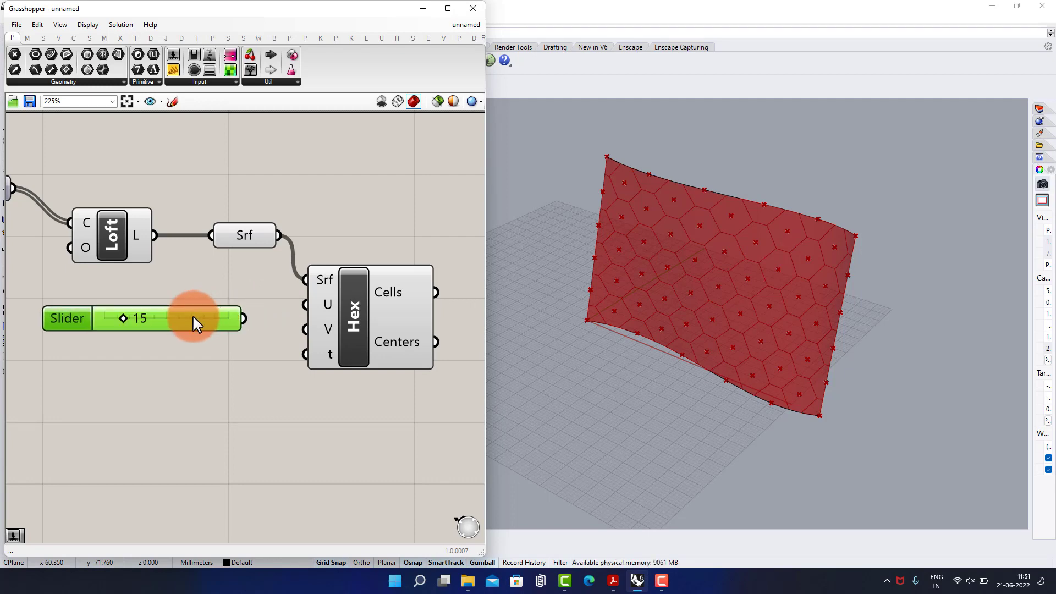
Step: Duplicate the slider and connect the two sliders to the U and V inputs of Hexagon Cells
key(ctrl+c)
key(ctrl+v)
drag(184, 352, 175, 373)
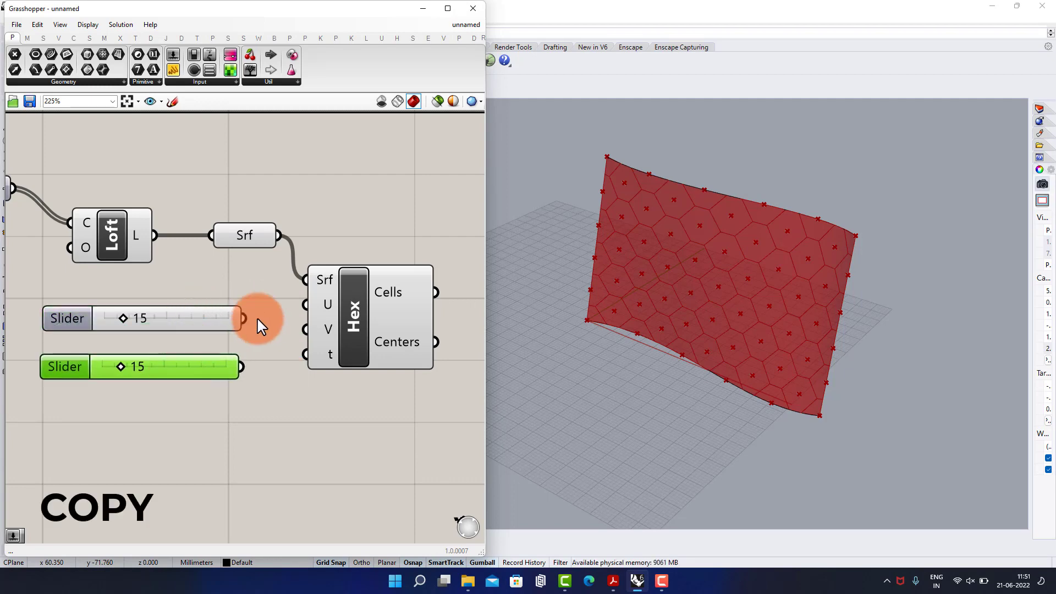
drag(244, 318, 322, 304)
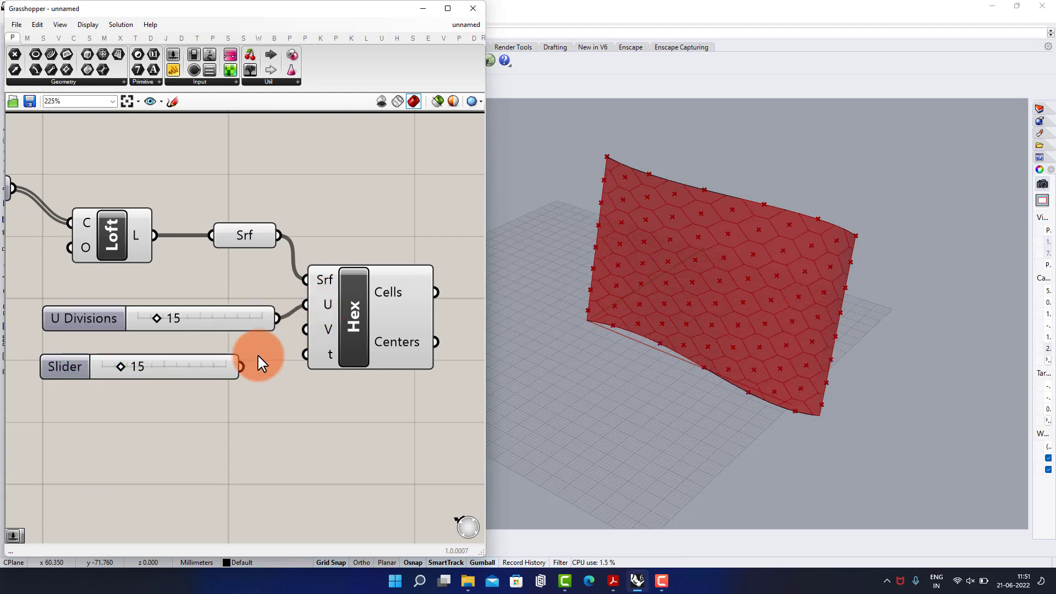
drag(291, 339, 305, 329)
Step: Set the hexagon grid to 16 U divisions and 14 V divisions
right_drag(547, 318, 694, 316)
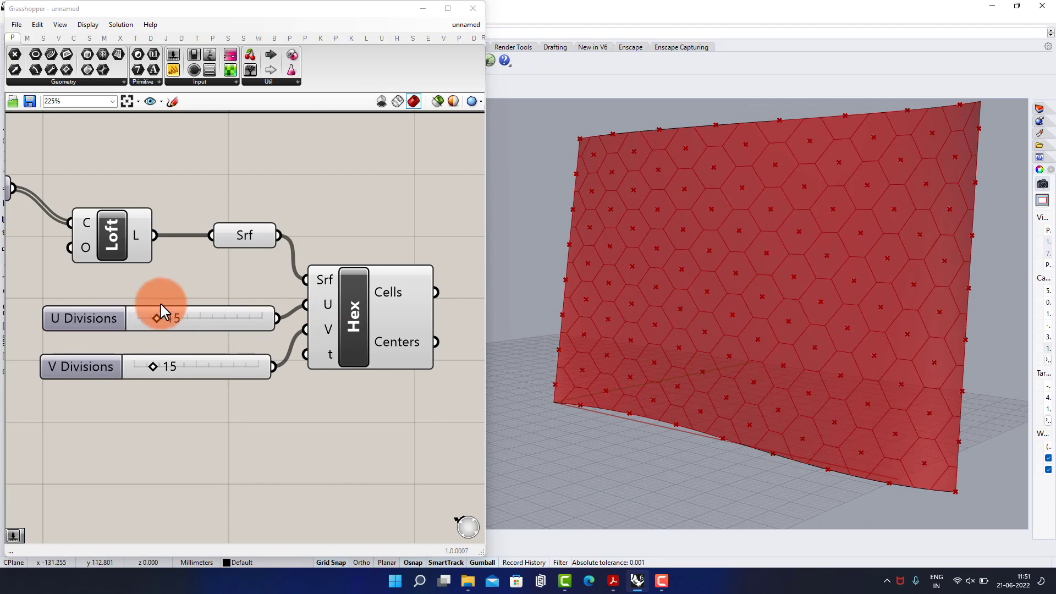
drag(156, 320, 158, 324)
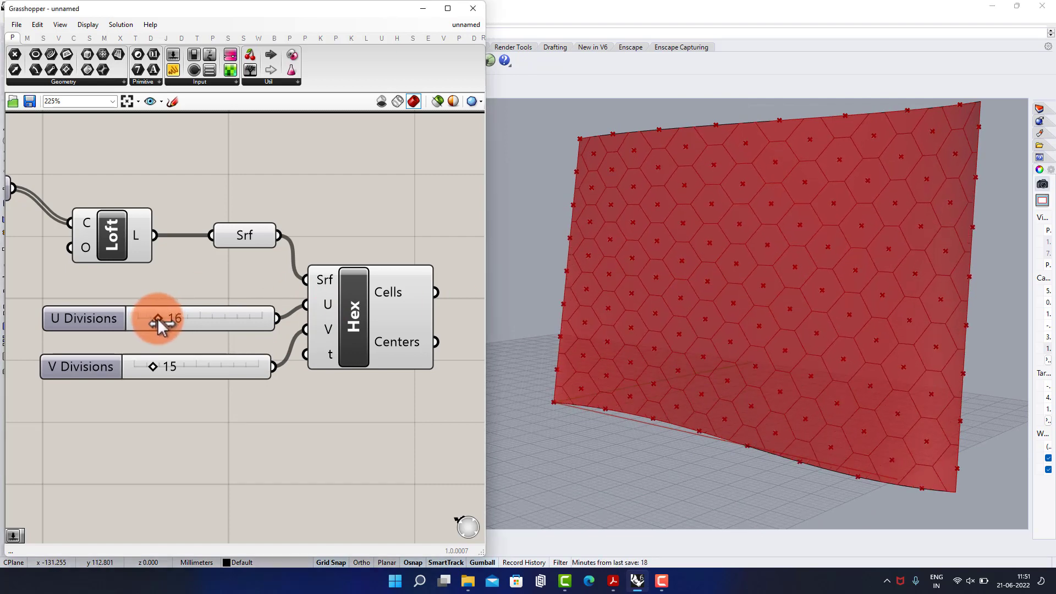
drag(153, 367, 151, 372)
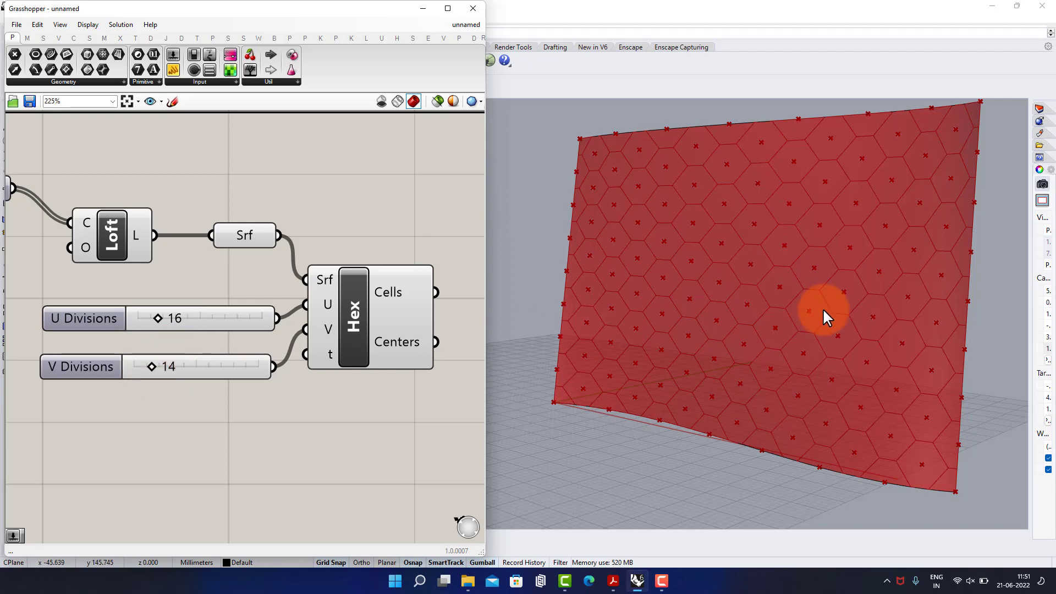
right_drag(816, 309, 822, 324)
scroll(799, 315, down, 2)
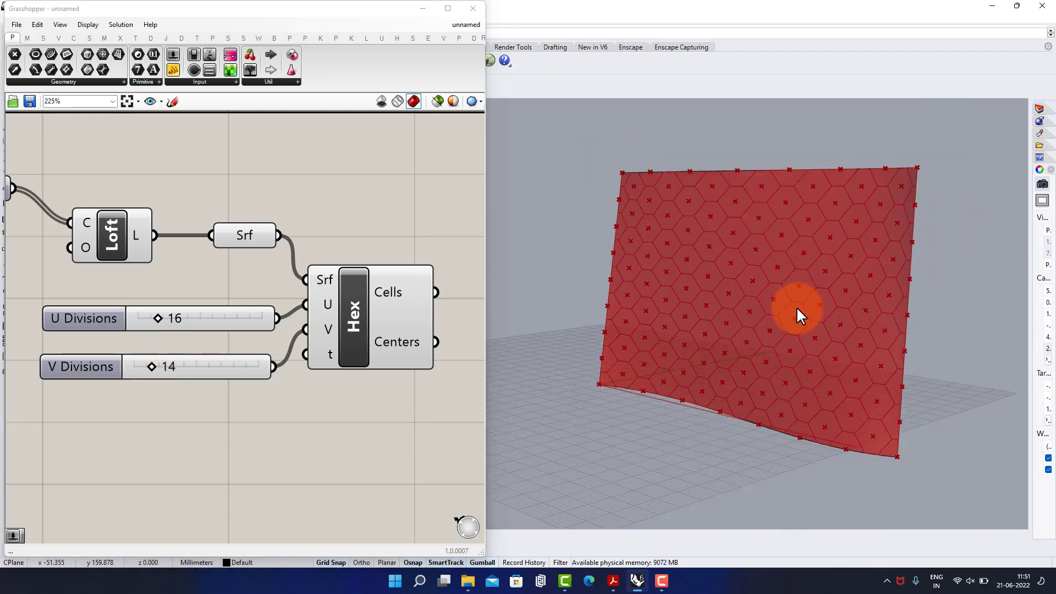
Step: Add another Curve parameter and feed it from the Cells output of Hexagon Cells
right_drag(321, 286, 171, 277)
double_click(342, 270)
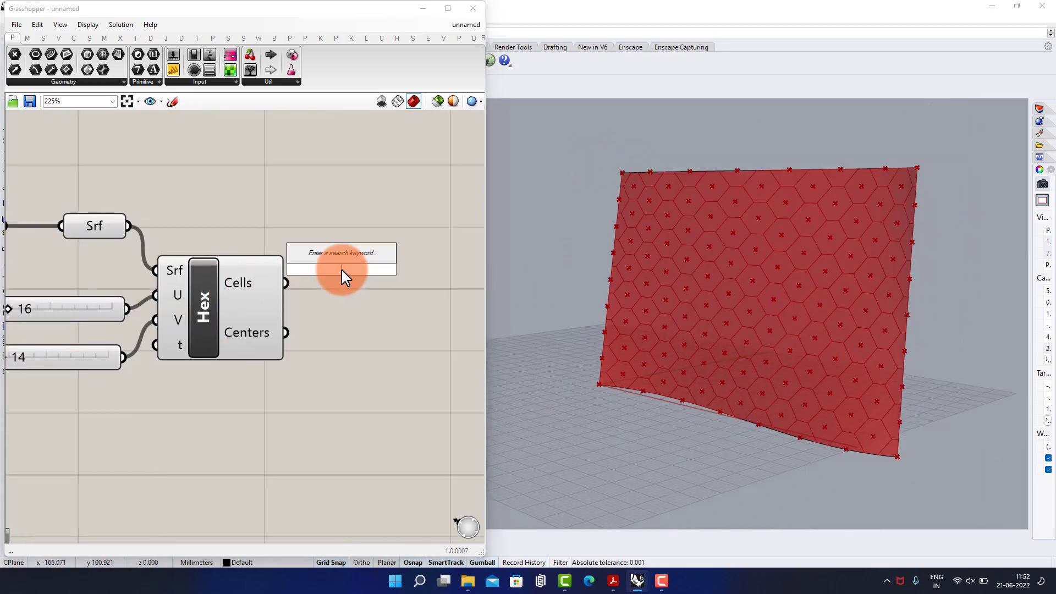
text(crv)
key(Return)
drag(285, 283, 364, 199)
right_drag(329, 242, 192, 262)
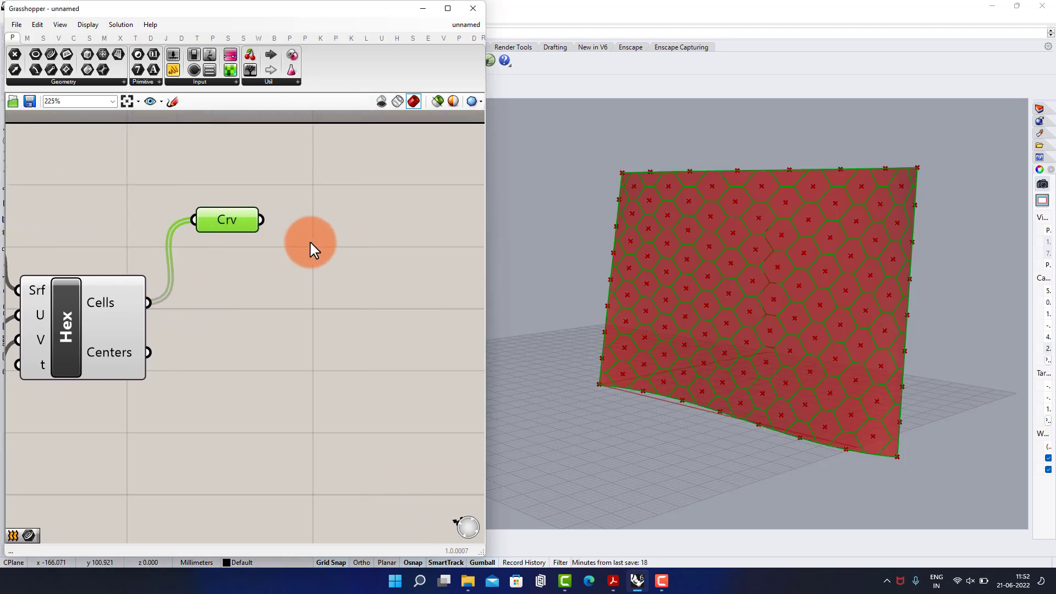
Step: Add an Explode component and feed the hexagon Curve parameter into its C input
double_click(310, 242)
text(explode)
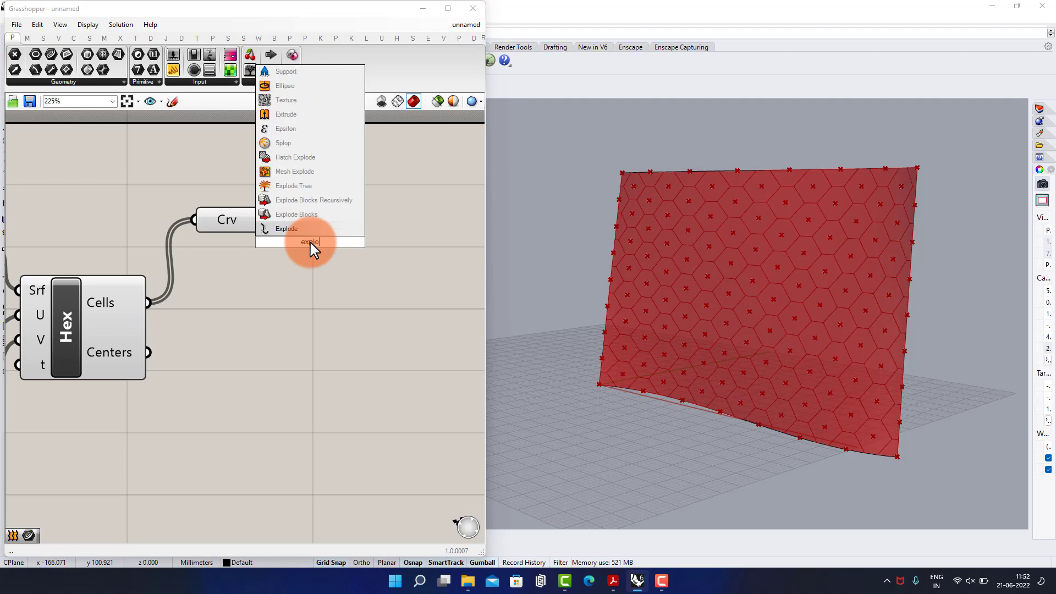
key(Return)
drag(262, 221, 332, 254)
click(342, 193)
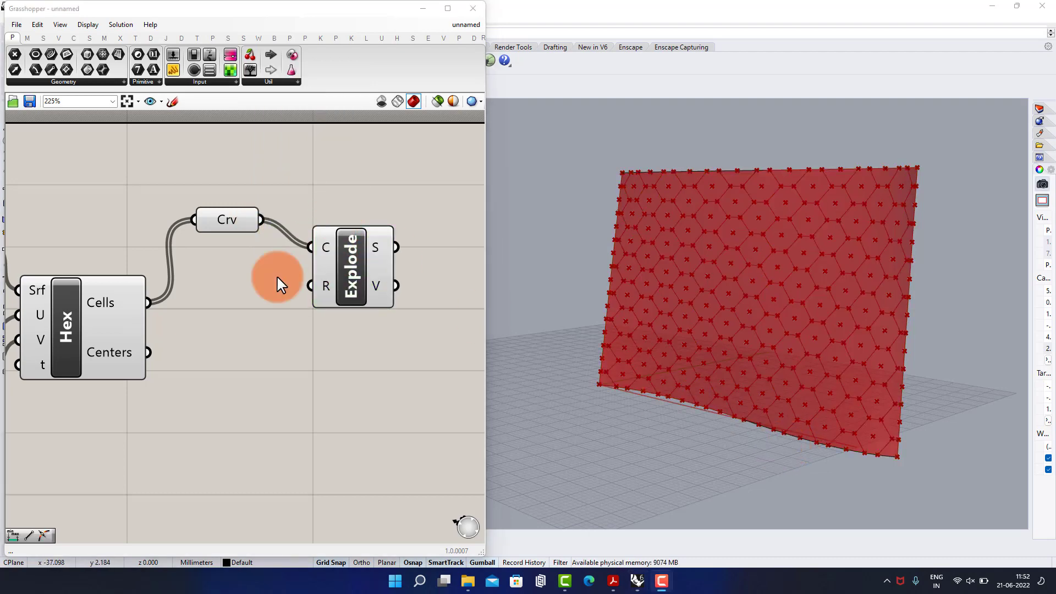
Step: Add a List Length component and connect the Explode segments output to it
right_drag(372, 326, 319, 327)
right_drag(426, 301, 328, 300)
double_click(328, 300)
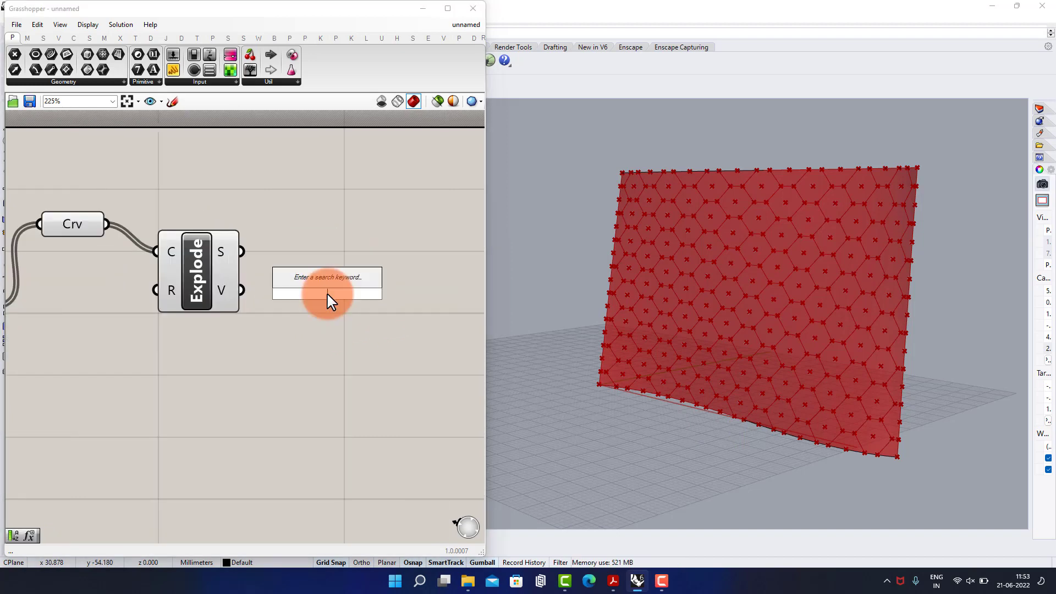
text(list l)
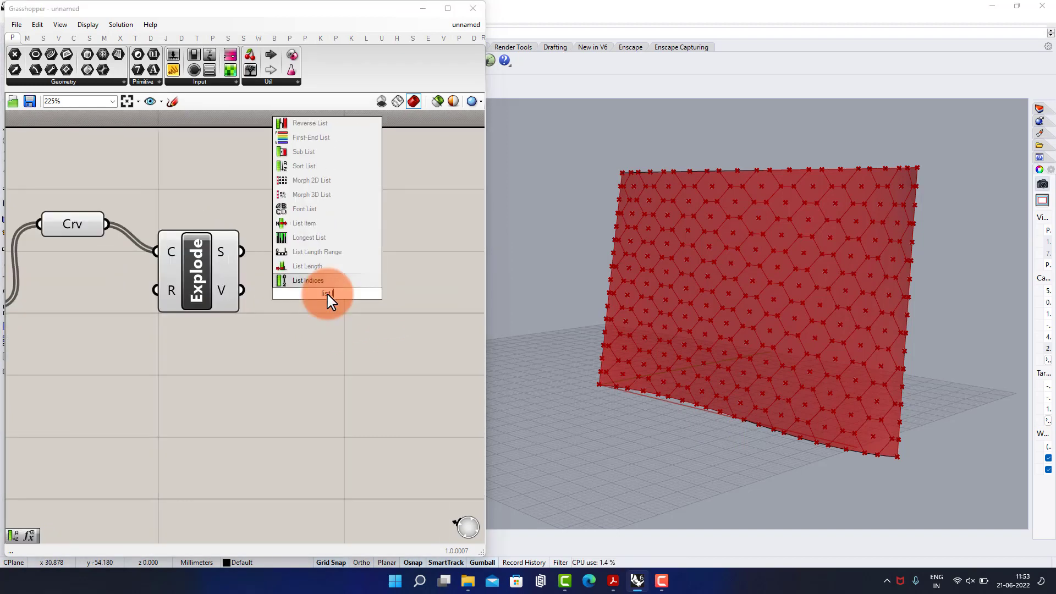
click(332, 279)
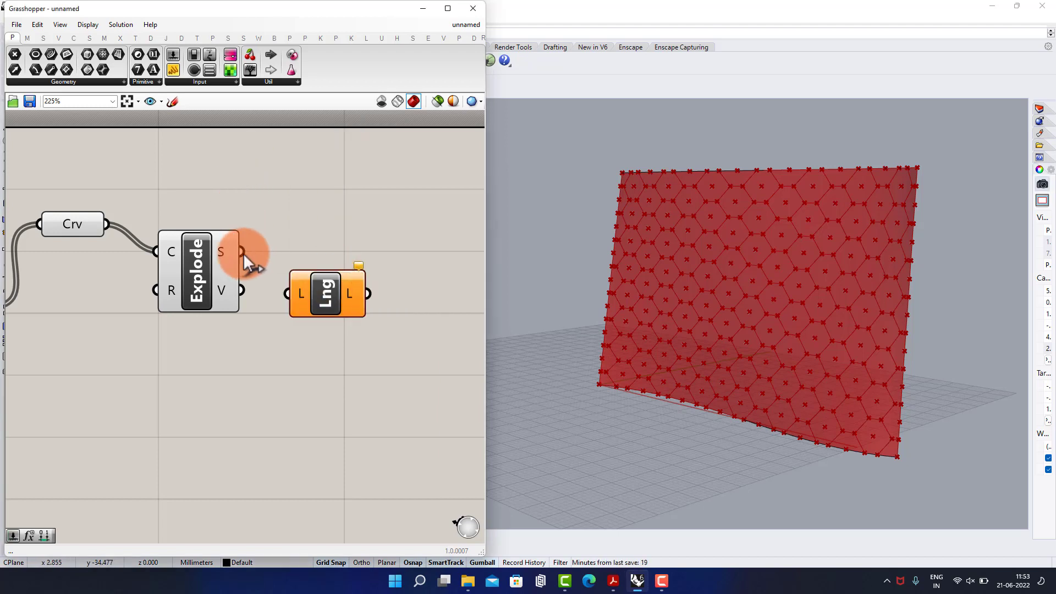
drag(292, 294, 289, 294)
Step: Add an Evaluate component and connect the List Length output to its x input
right_drag(361, 301, 291, 297)
double_click(326, 286)
text(evaluate)
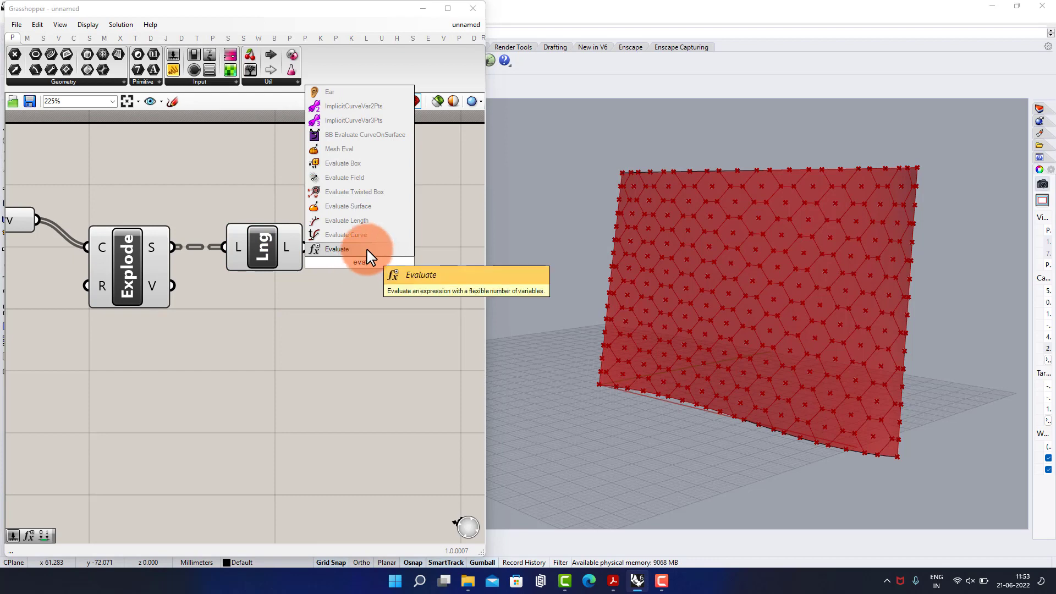
click(365, 255)
drag(365, 249, 419, 266)
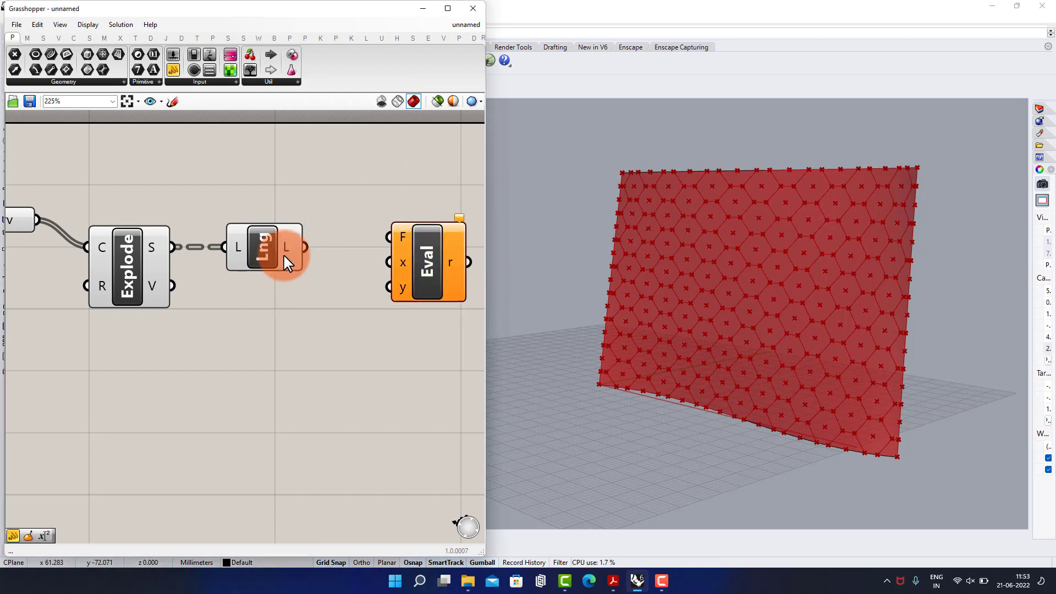
drag(309, 253, 418, 263)
Step: Add a panel containing the expression x-1 near the List Length component
scroll(313, 193, up, 3)
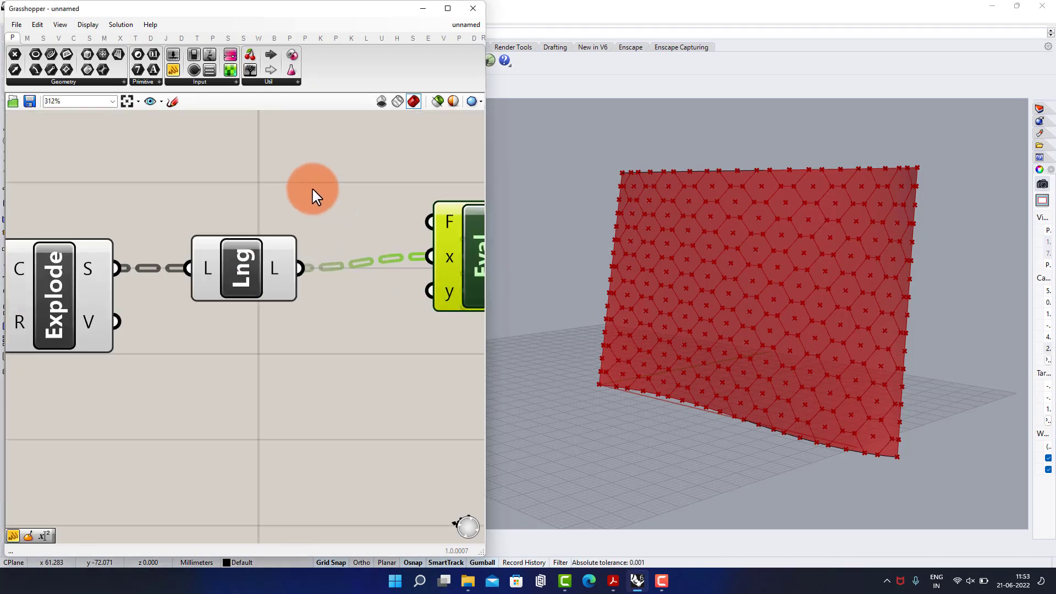
double_click(238, 237)
text(panel)
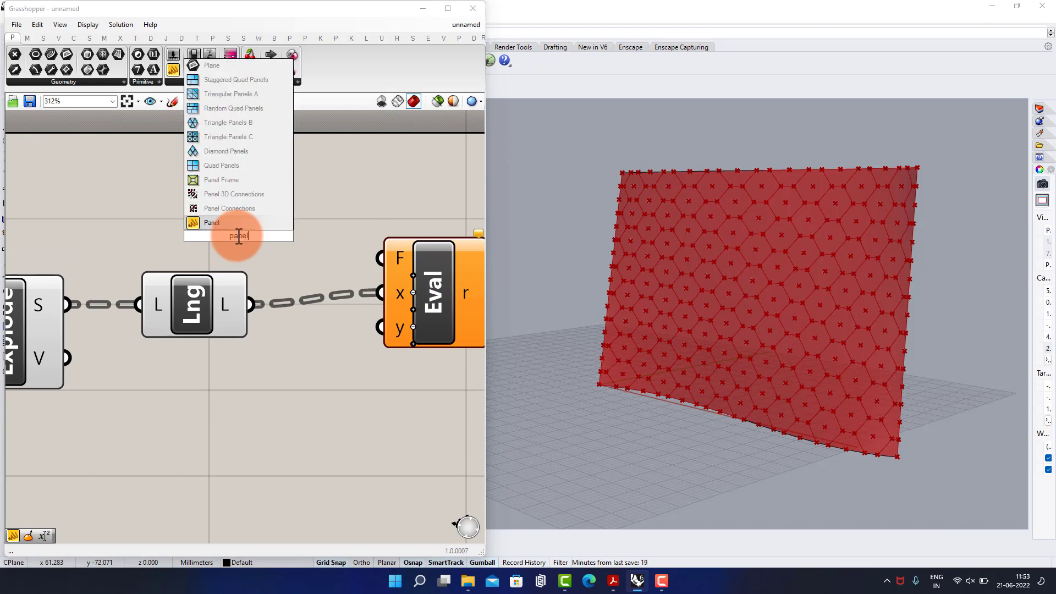
click(200, 221)
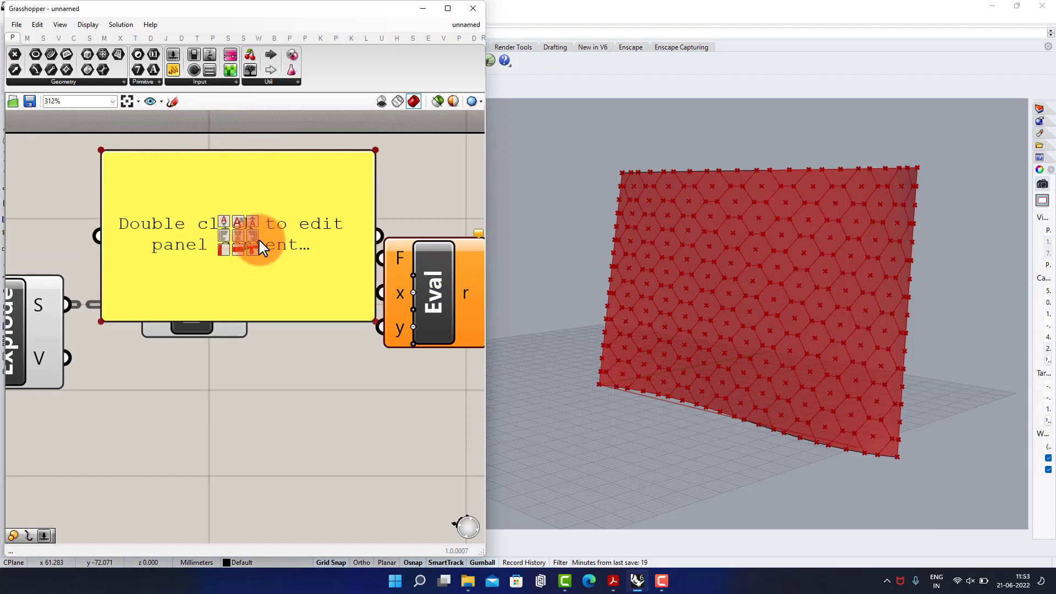
double_click(260, 222)
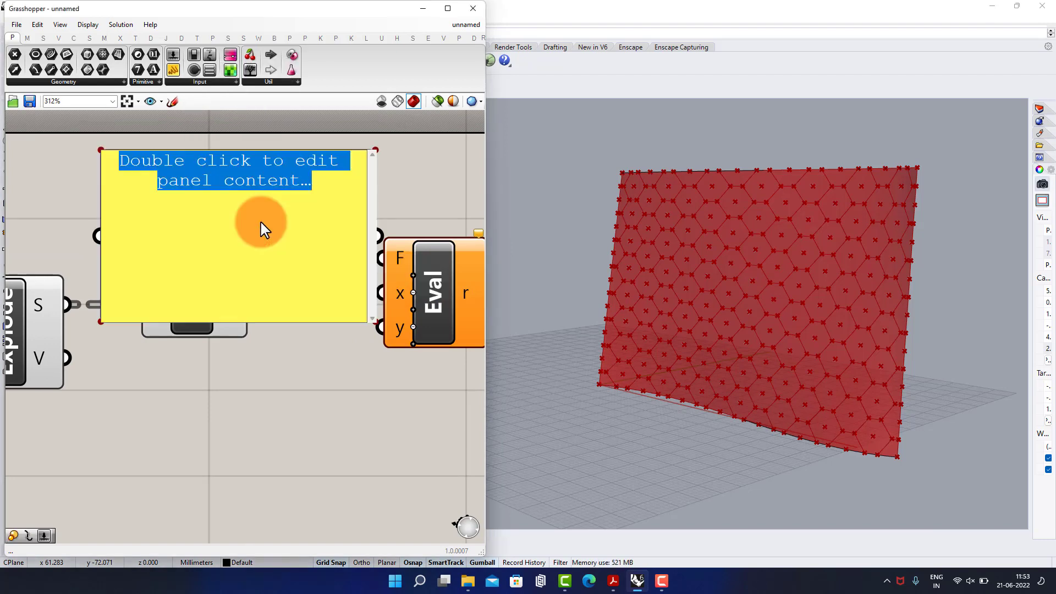
text(x-1)
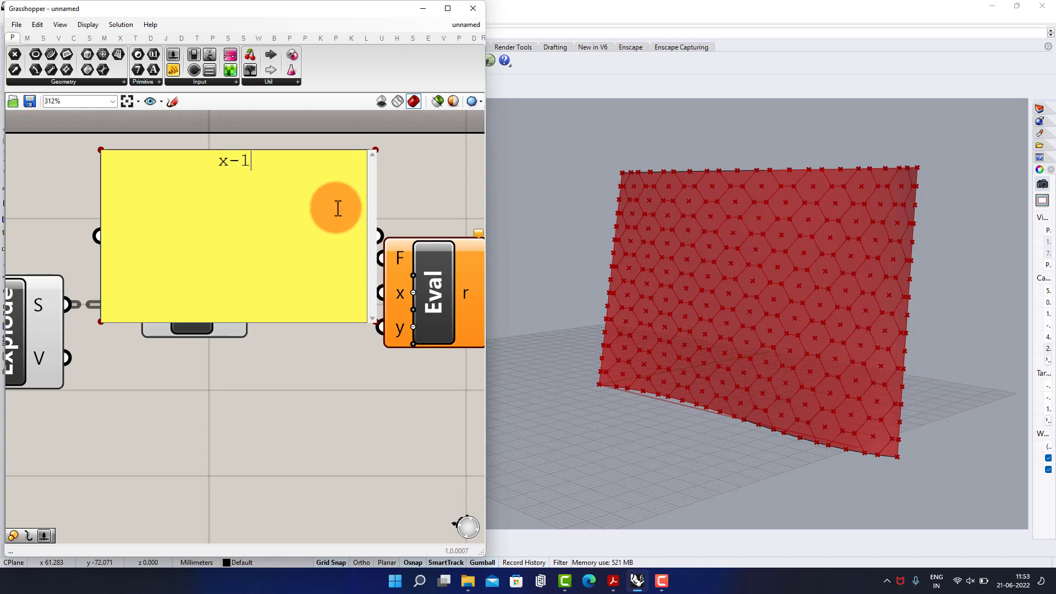
click(390, 197)
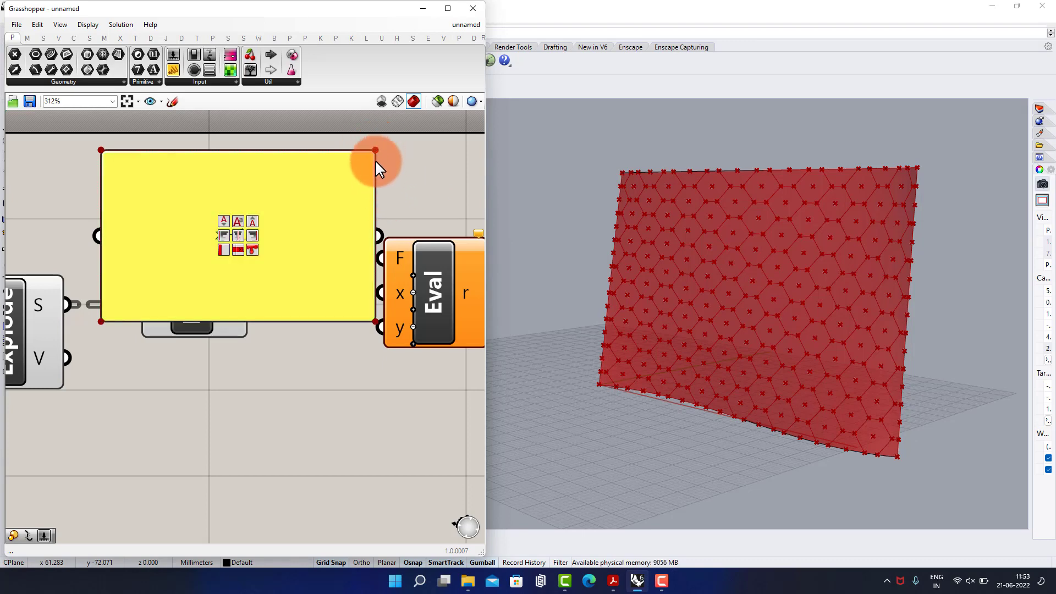
Step: Shrink the x-1 panel to a single-line height and connect it to the F input of Evaluate
click(270, 237)
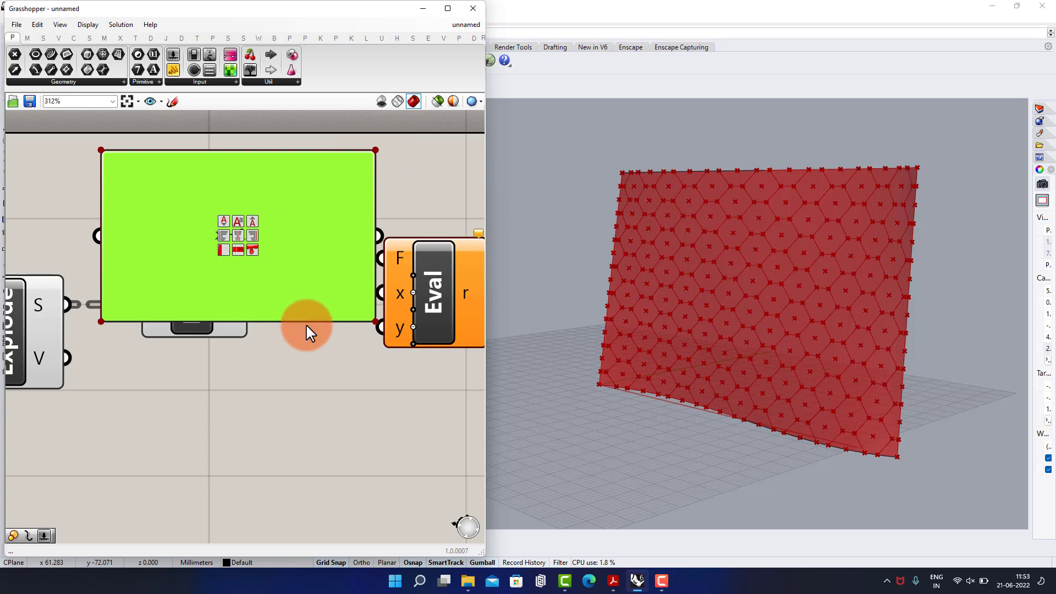
drag(306, 320, 302, 208)
click(420, 205)
scroll(264, 305, down, 3)
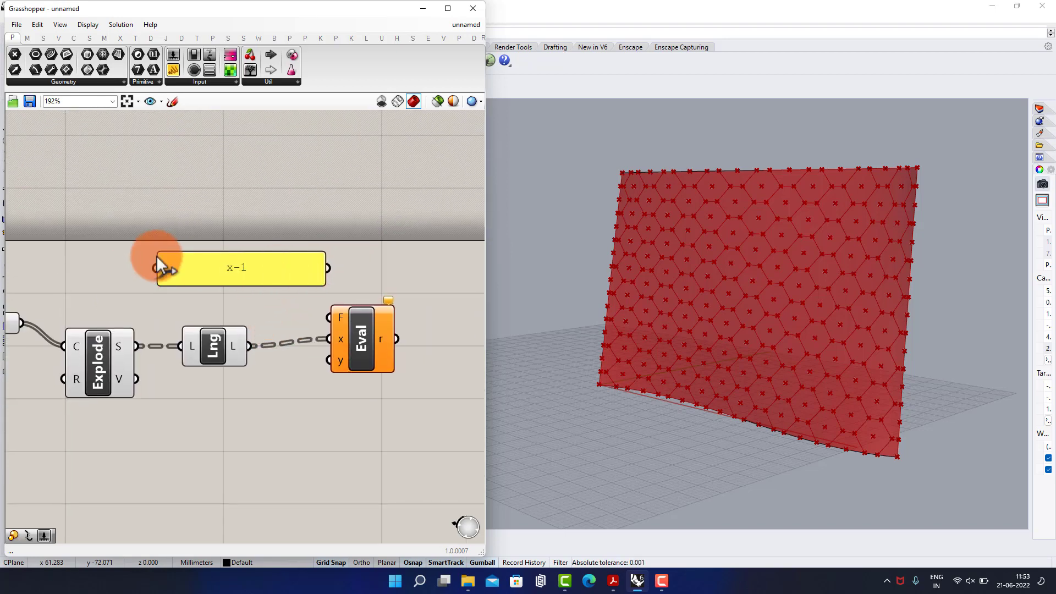
drag(225, 272, 199, 285)
drag(301, 281, 329, 317)
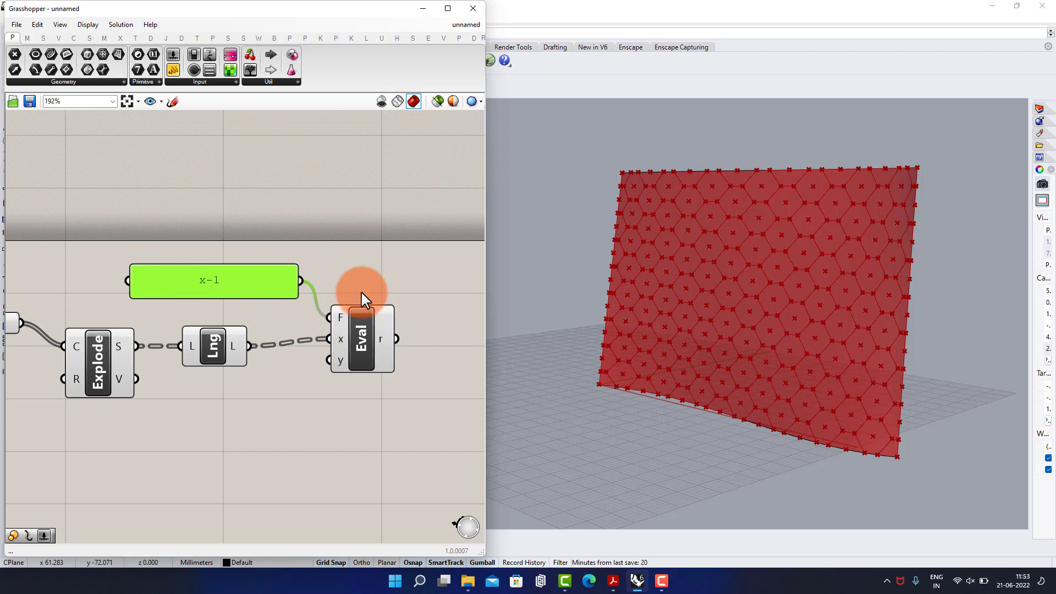
click(372, 283)
click(359, 340)
click(362, 269)
Step: Add a Cull Pattern component and feed the hexagon Curve parameter into its list input
right_drag(91, 327, 272, 321)
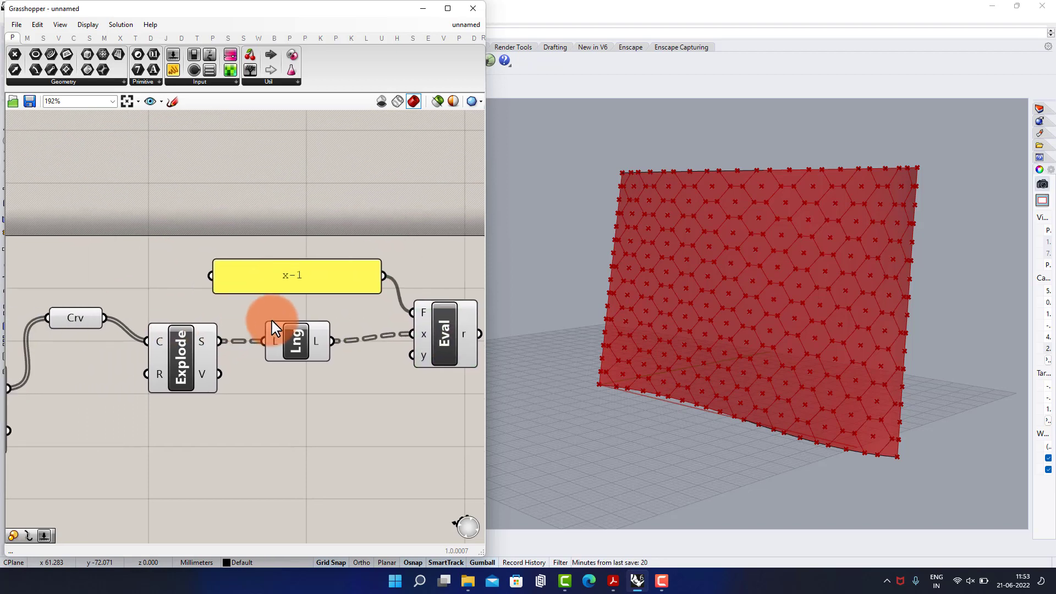
right_drag(402, 357, 271, 363)
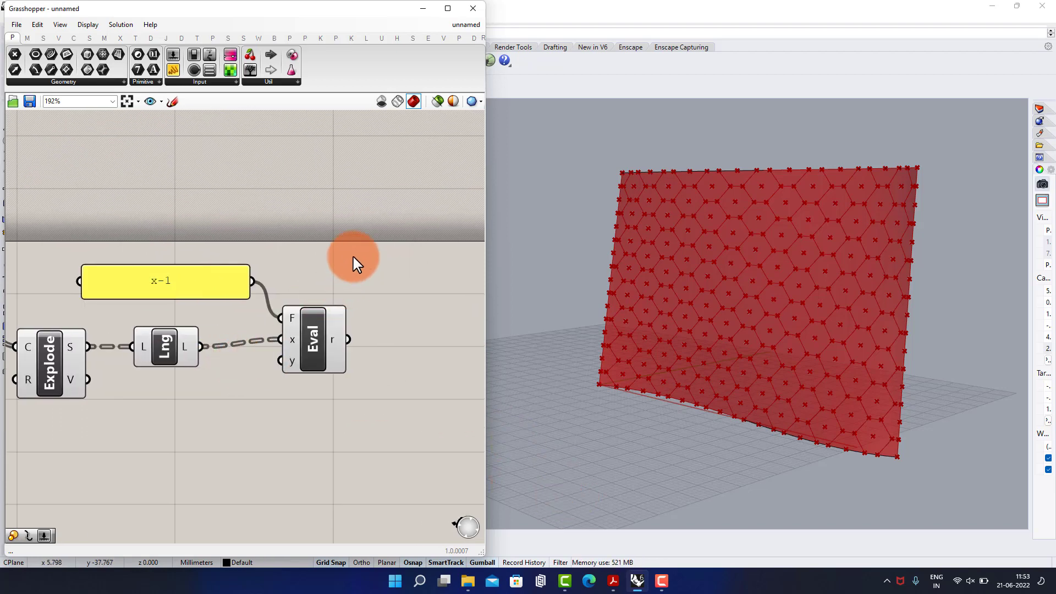
double_click(355, 263)
text(cu)
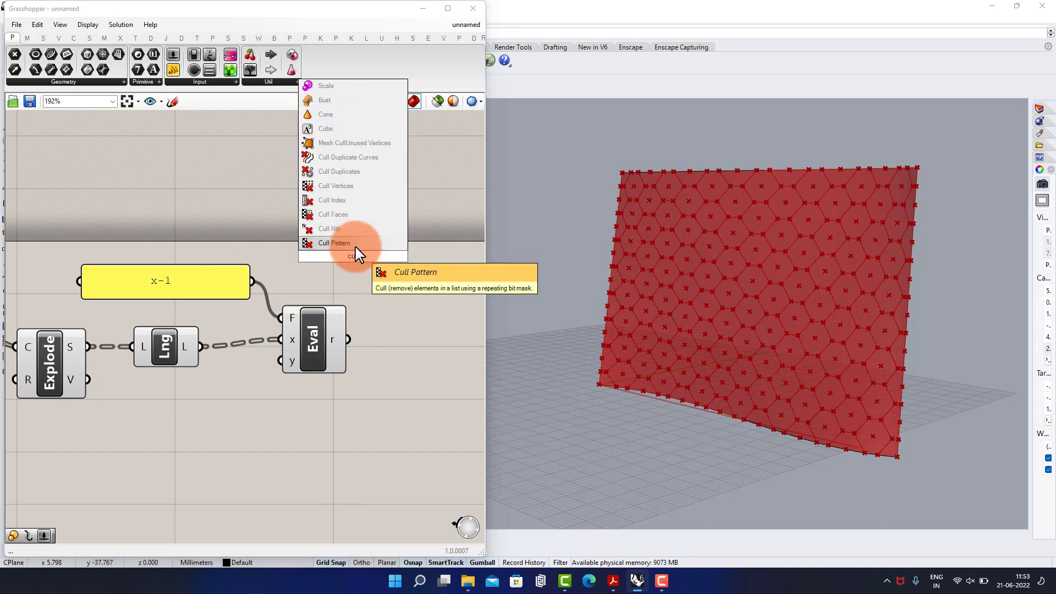
click(356, 246)
right_drag(42, 253, 193, 250)
drag(123, 321, 466, 246)
Step: Flatten the P input of Cull Pattern and connect the Evaluate result to it
right_drag(376, 288, 184, 265)
scroll(270, 262, up, 2)
scroll(274, 270, up, 1)
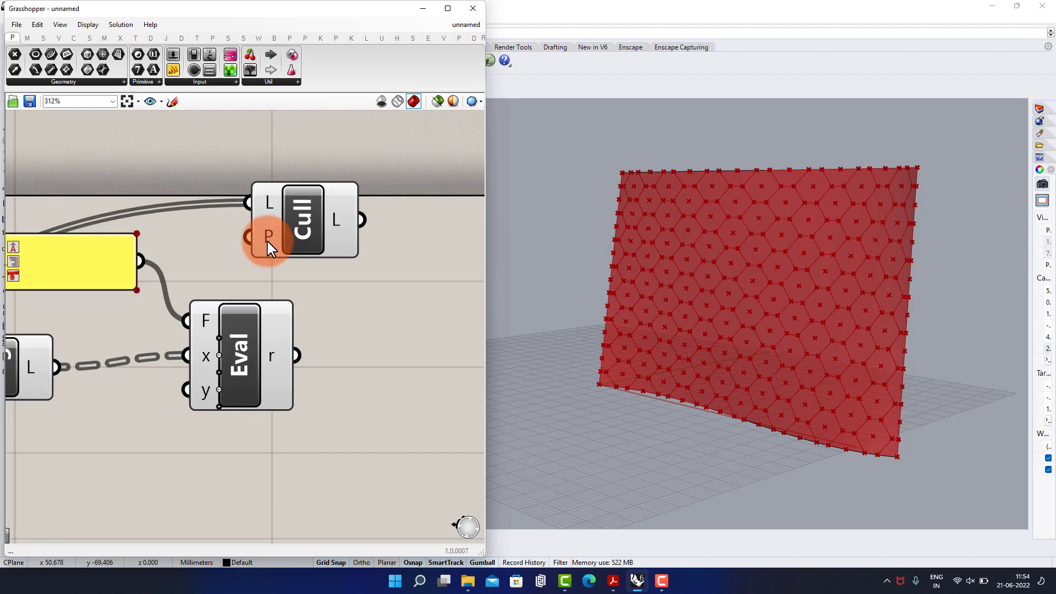
right_click(267, 240)
click(297, 297)
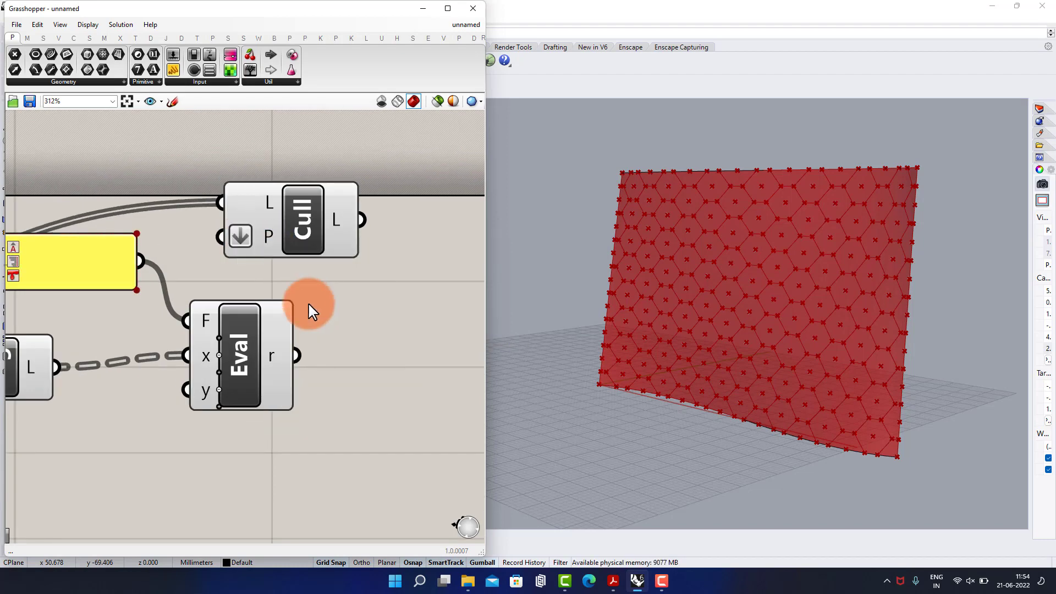
drag(319, 226, 396, 212)
click(365, 295)
Step: Move the x-1 panel up, clear of the wires running to Cull Pattern
scroll(365, 294, down, 3)
right_drag(207, 271, 290, 295)
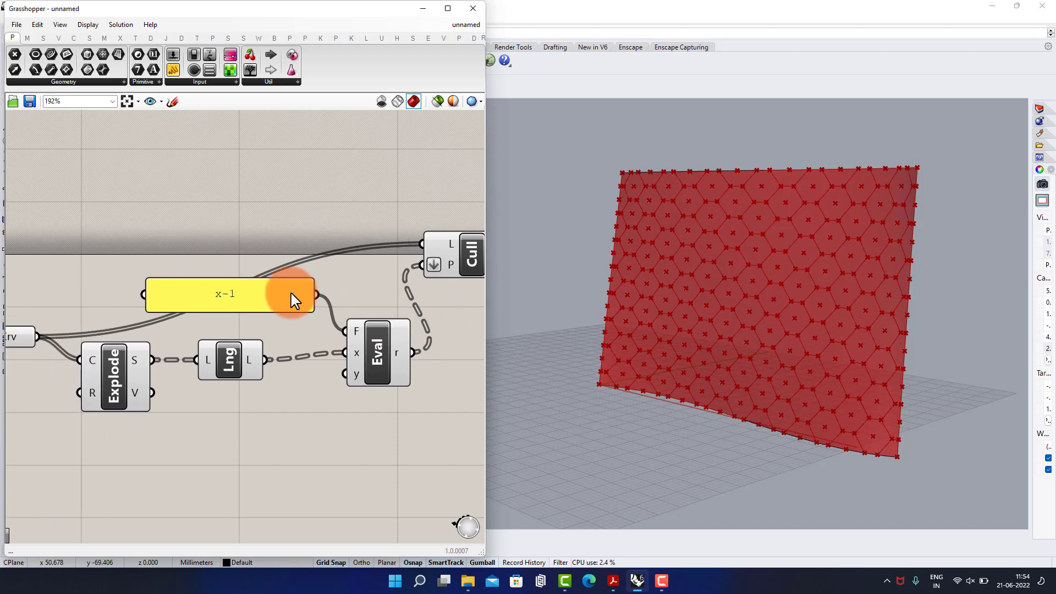
drag(290, 295, 272, 203)
click(333, 292)
Step: Add a Point parameter and feed it from the Centers output of Hexagon Cells
scroll(242, 292, down, 3)
right_drag(198, 292, 317, 241)
scroll(268, 330, up, 2)
double_click(200, 351)
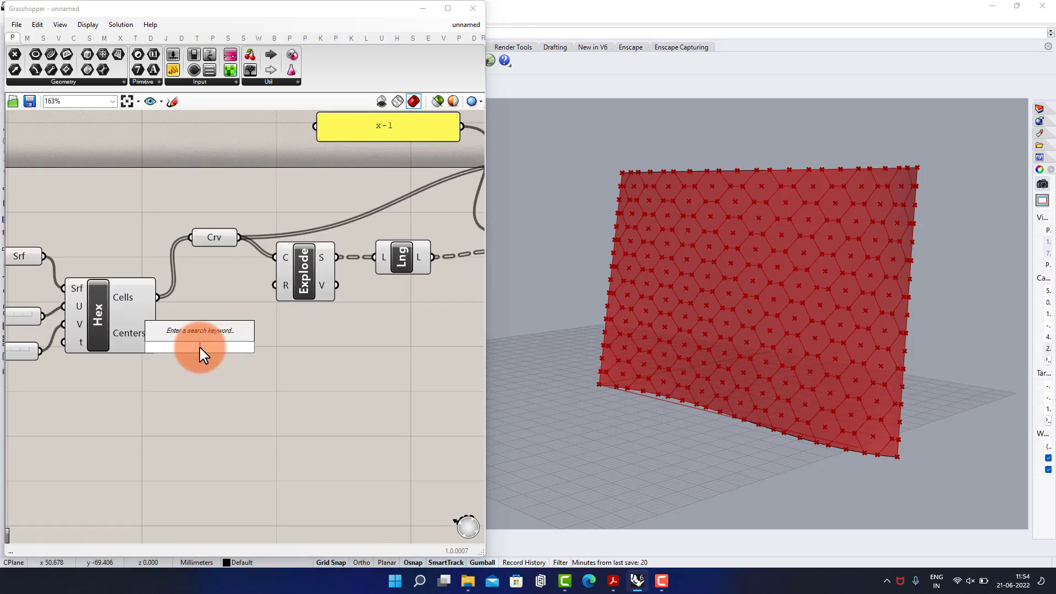
right_click(201, 352)
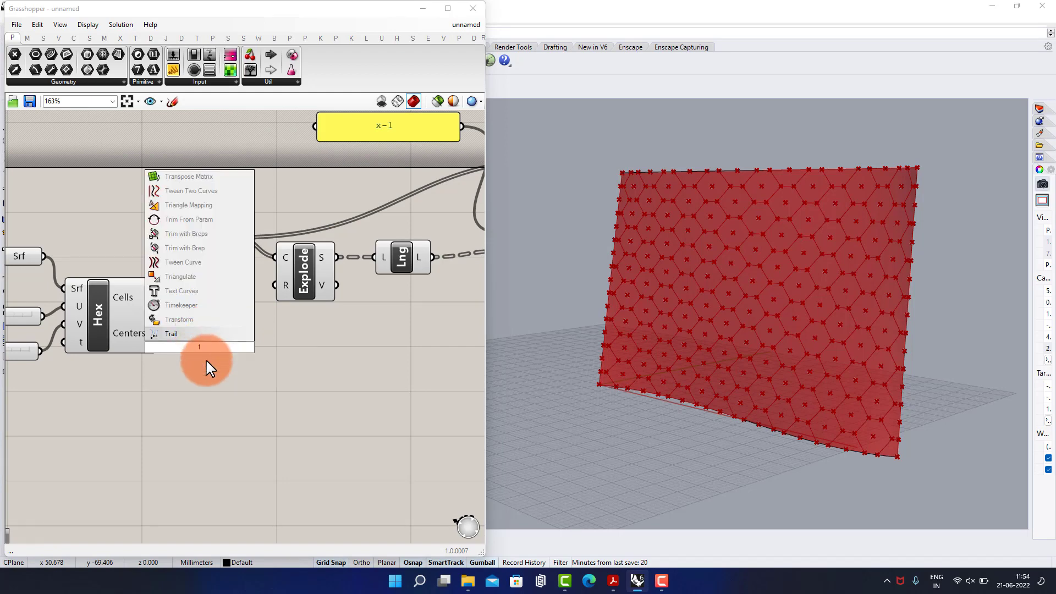
click(212, 366)
double_click(207, 362)
text(poi)
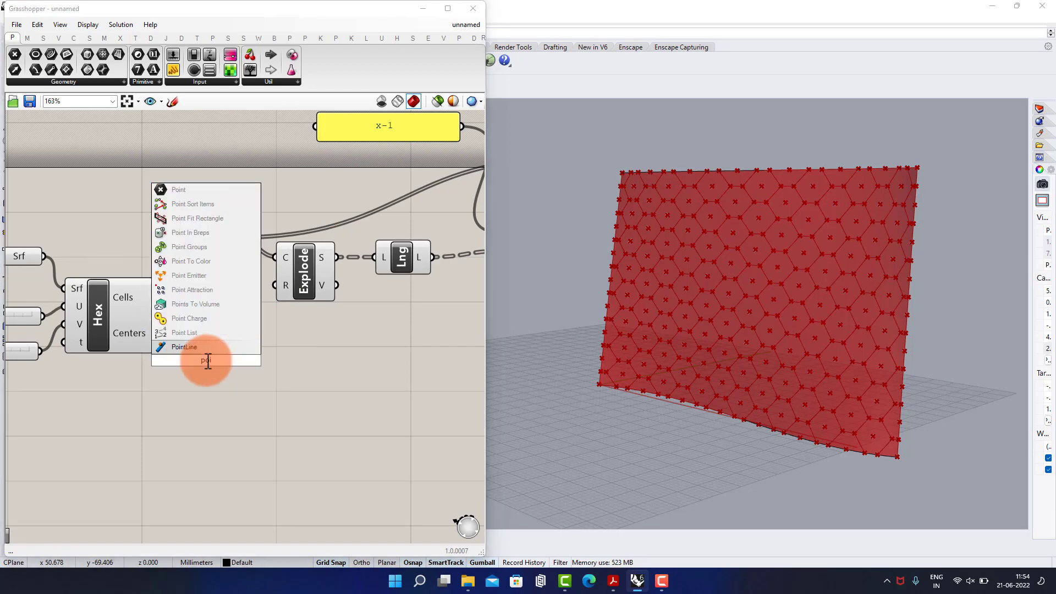
click(187, 191)
drag(158, 333, 183, 361)
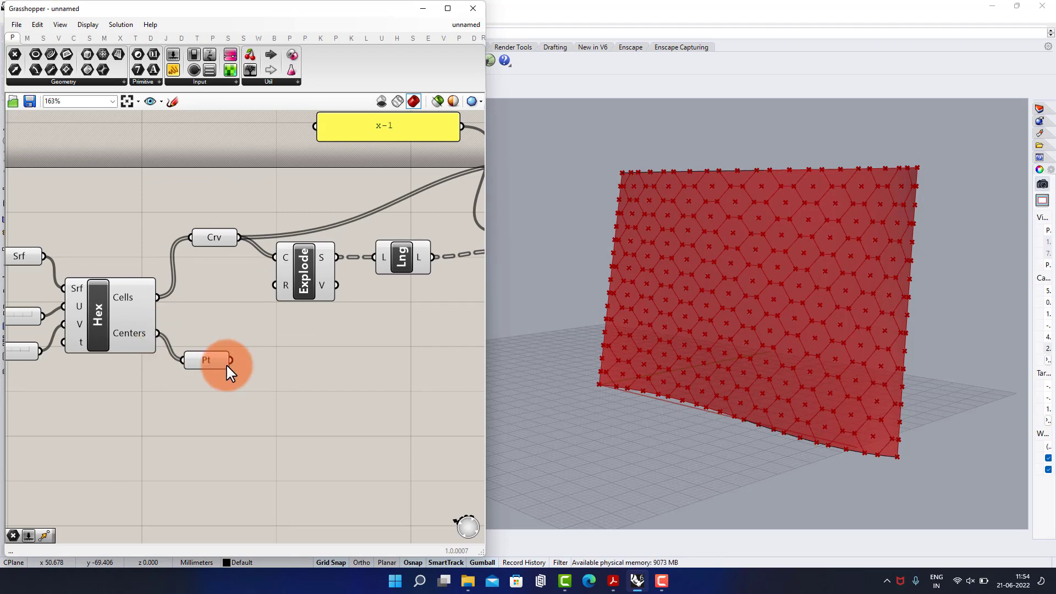
Step: Duplicate Cull Pattern below the original and feed the hexagon centre Point parameter into the copy's list input
scroll(227, 365, up, 2)
right_drag(225, 361, 173, 327)
right_drag(317, 256, 205, 242)
scroll(241, 262, down, 3)
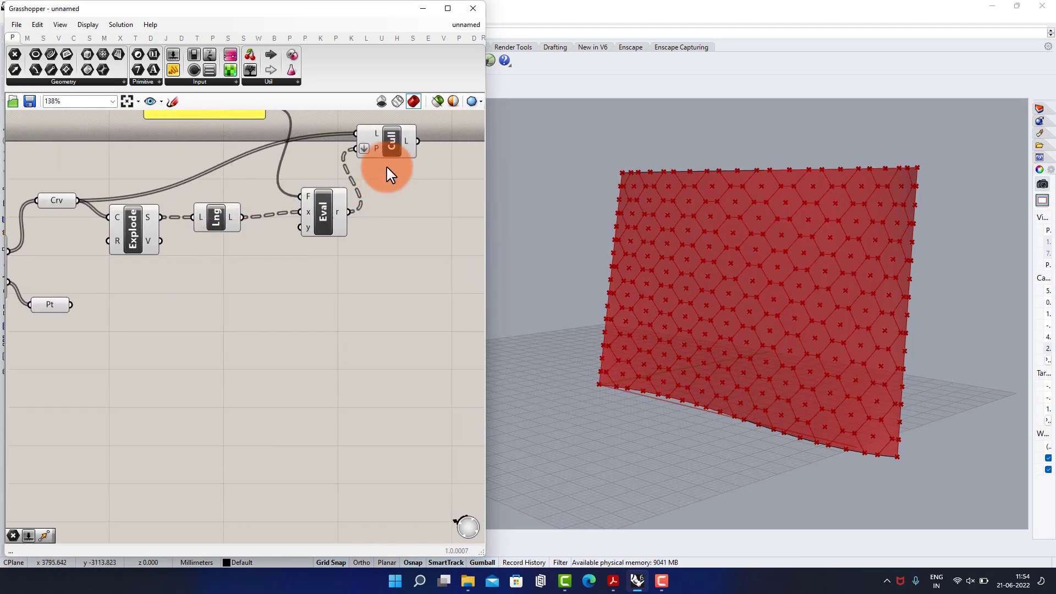
click(387, 143)
alt+drag(387, 144, 391, 337)
drag(73, 305, 362, 322)
scroll(363, 322, up, 3)
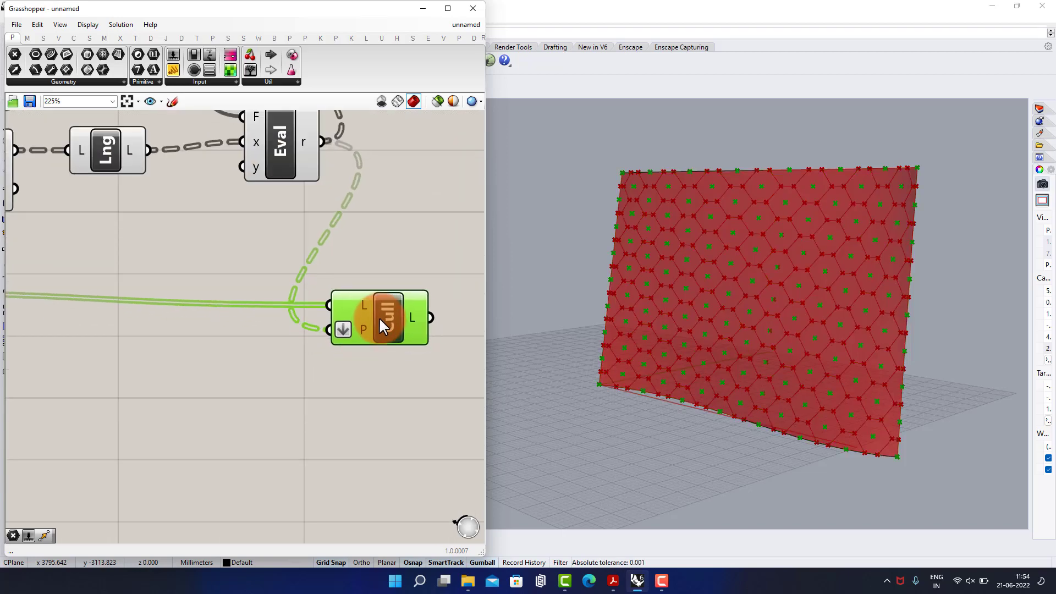
right_drag(379, 319, 292, 309)
click(242, 358)
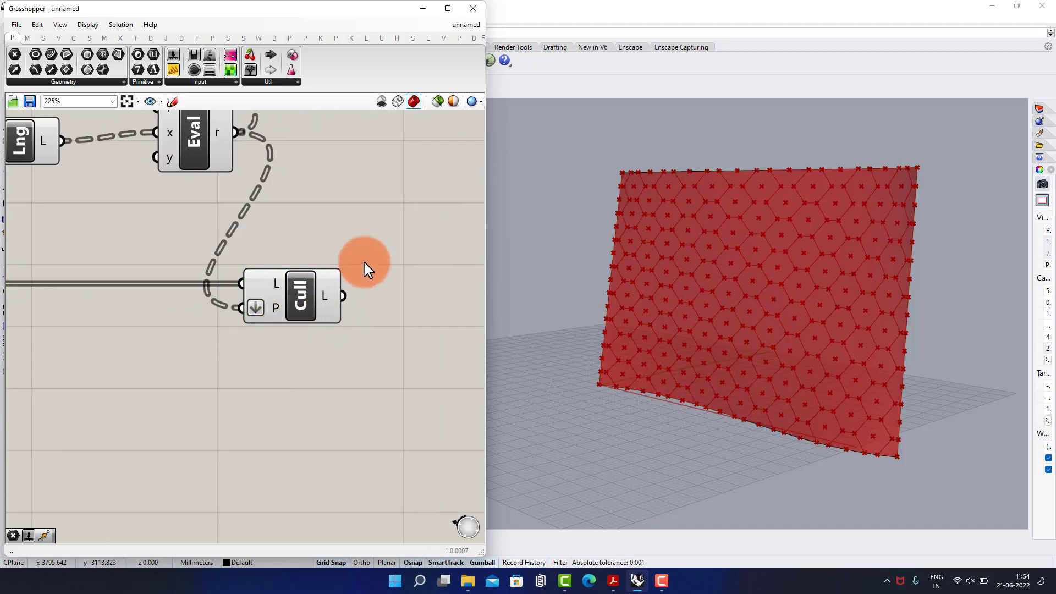
Step: Add a Curve parameter fed by the upper Cull Pattern output and place it beside that component
scroll(356, 258, down, 2)
right_drag(355, 256, 206, 338)
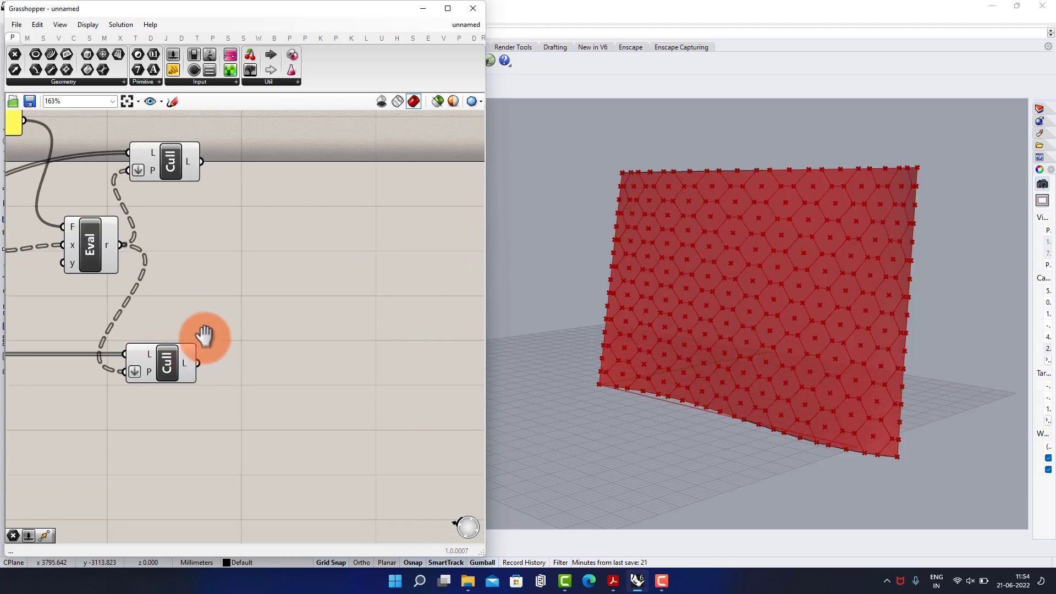
scroll(262, 217, up, 1)
right_drag(263, 217, 241, 253)
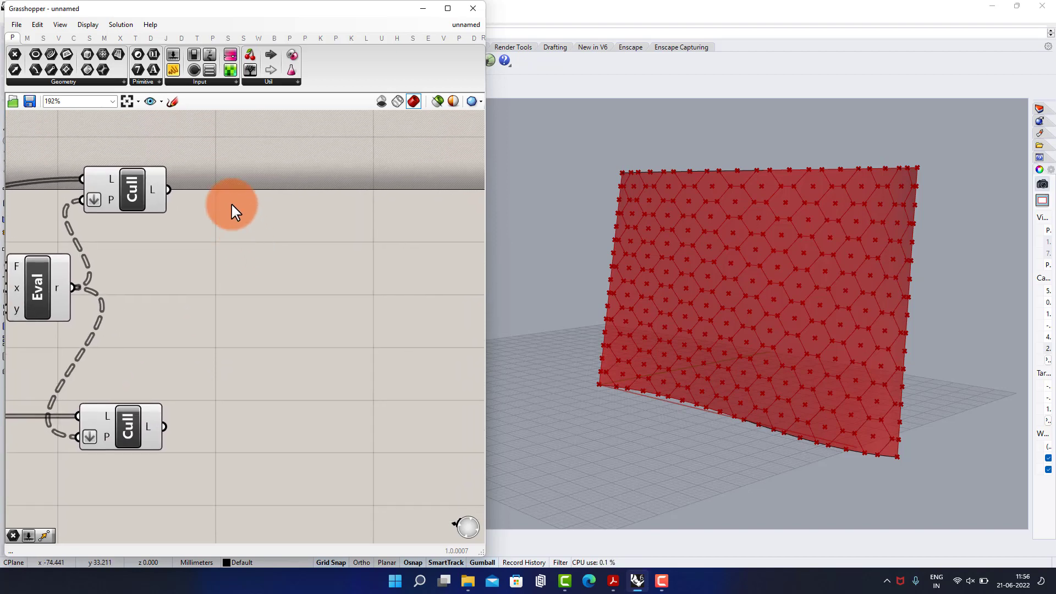
double_click(231, 204)
text(crv)
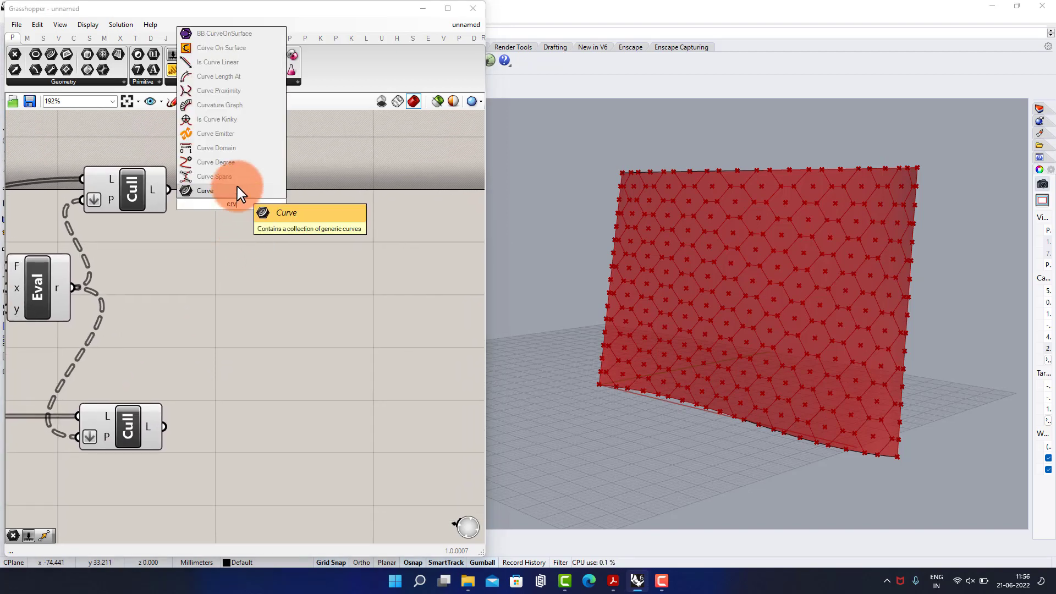
click(237, 190)
drag(183, 196, 205, 204)
drag(248, 200, 288, 190)
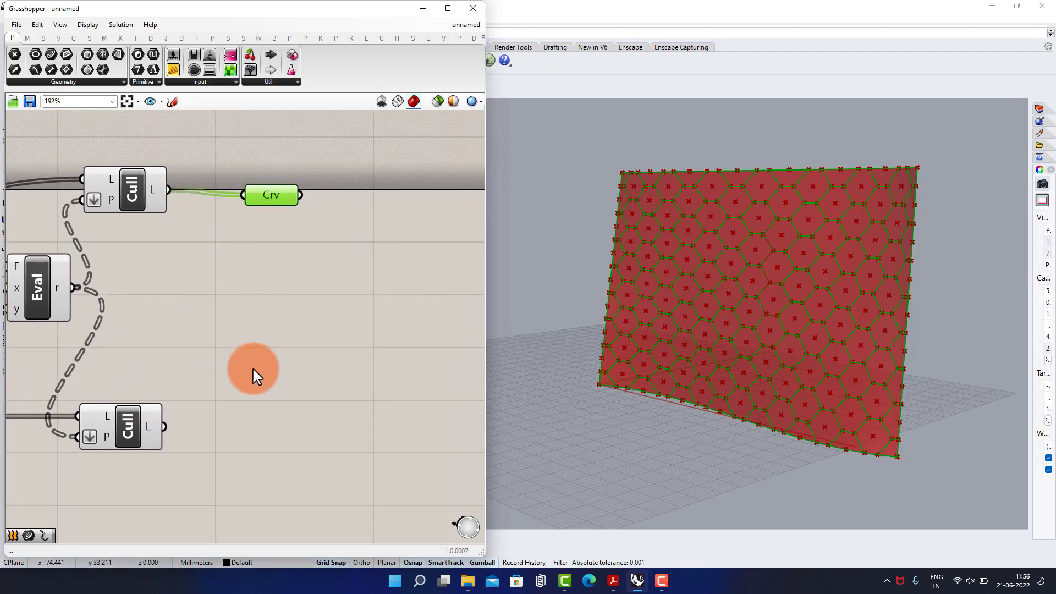
Step: Add a Point parameter and connect the lower Cull Pattern output to it
double_click(227, 435)
text(pt)
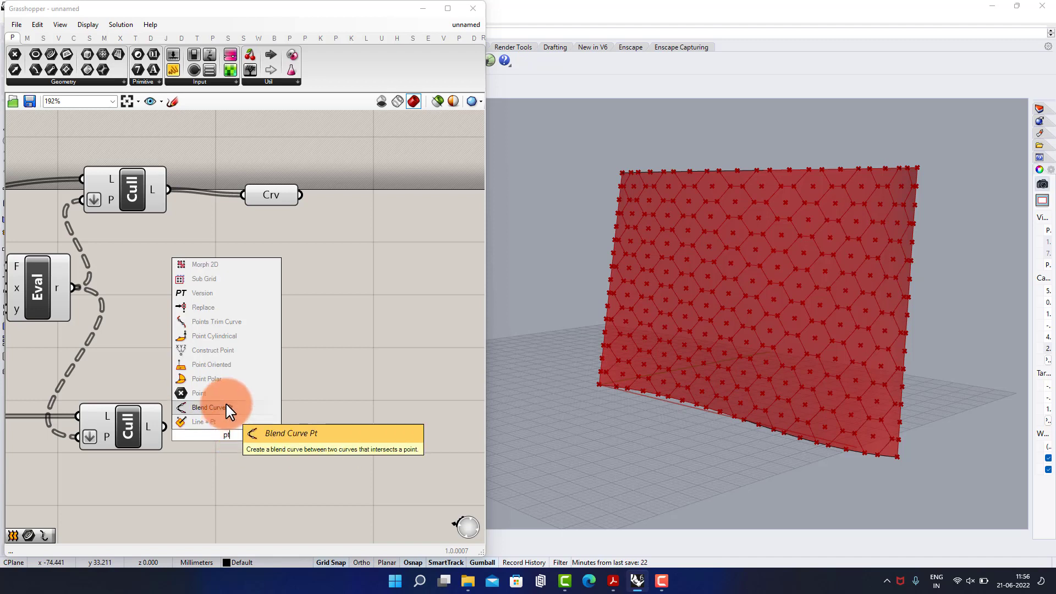
click(226, 393)
drag(162, 427, 215, 434)
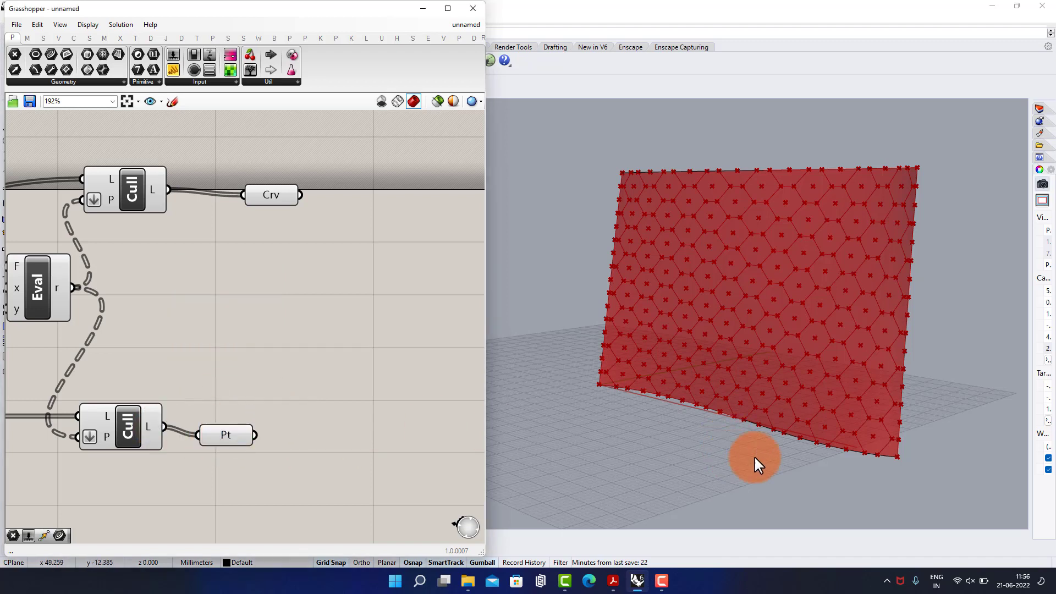
Step: Add a Scale component, feeding the culled cell Curve parameter into its geometry input and the culled Point parameter into its centre input
right_drag(376, 243, 349, 236)
double_click(347, 229)
text(sca)
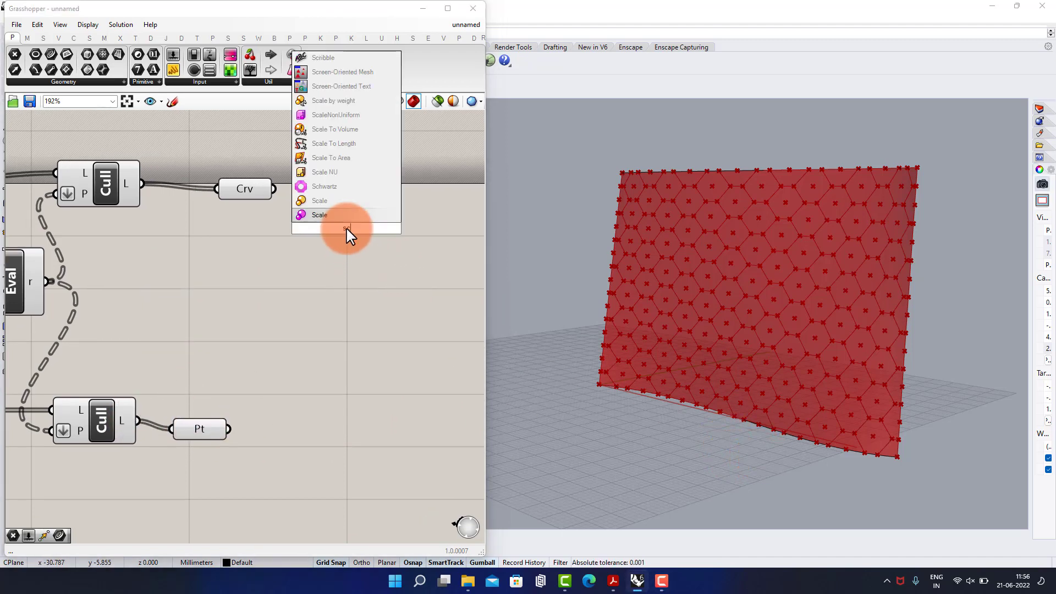
click(349, 213)
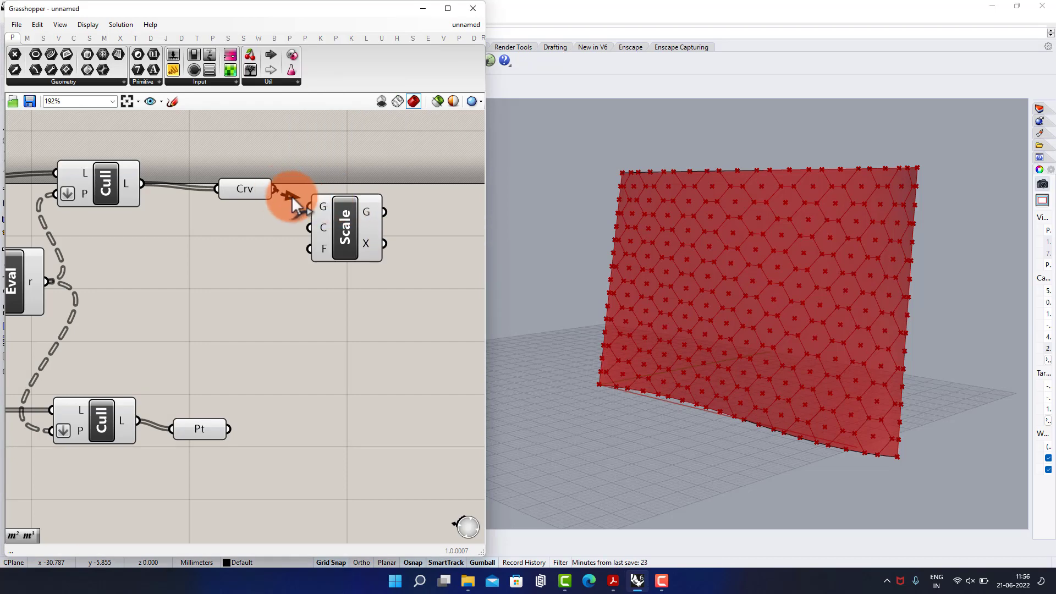
drag(292, 196, 360, 253)
click(337, 328)
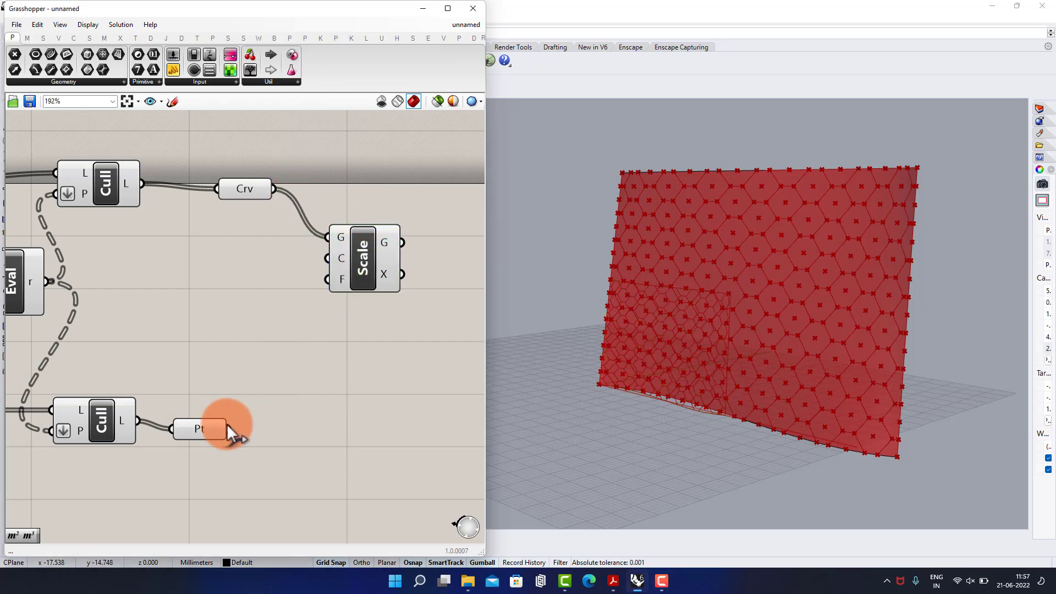
drag(227, 428, 328, 258)
Step: Add a number slider set to 0.85 and connect it to the Scale component's factor input
scroll(228, 272, up, 2)
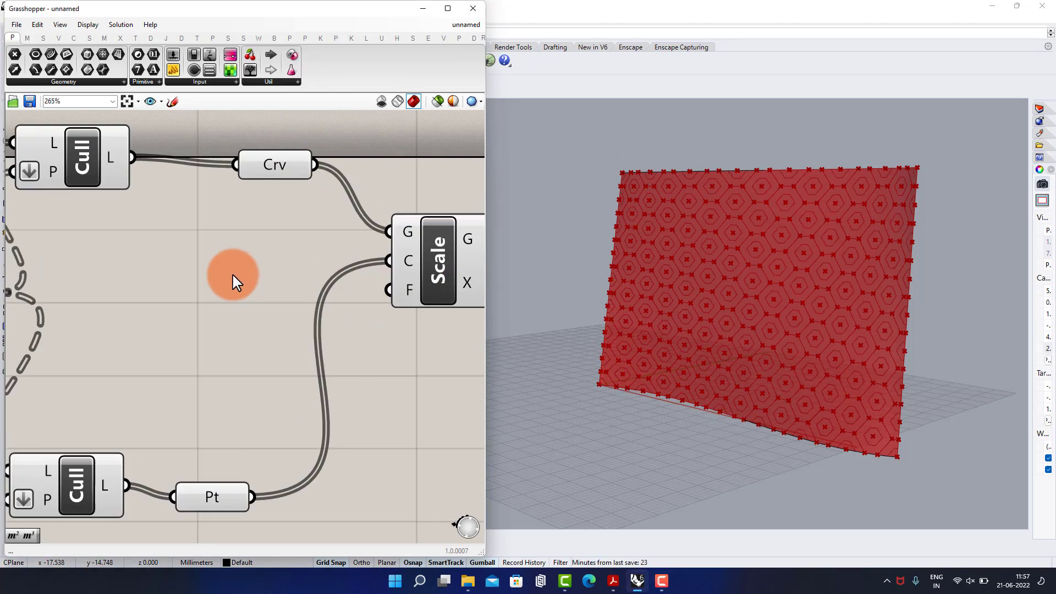
double_click(219, 289)
text(slider)
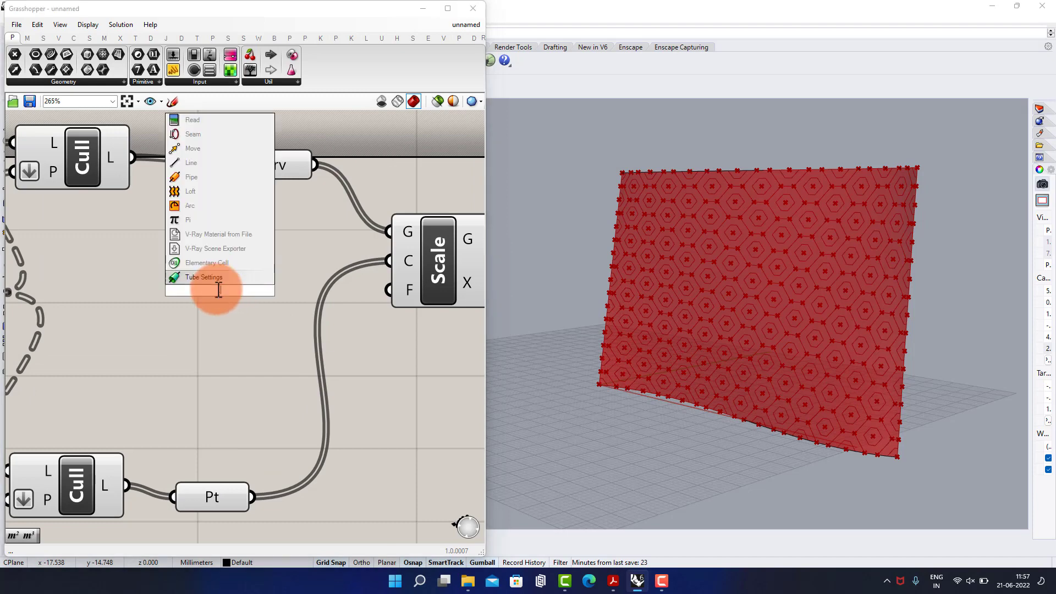
key(Return)
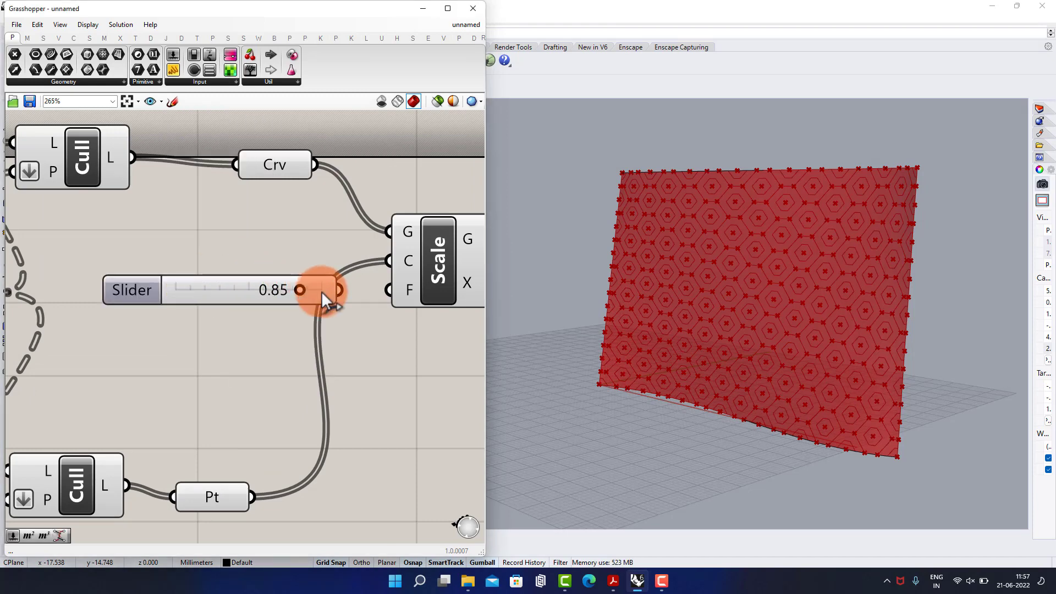
drag(325, 294, 278, 346)
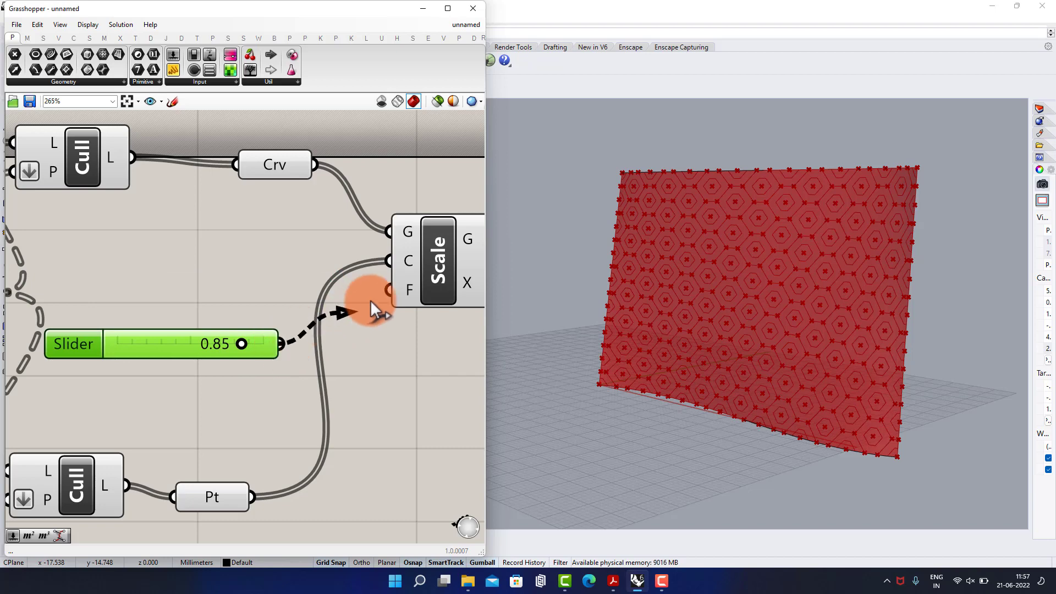
drag(371, 300, 387, 292)
click(365, 331)
scroll(385, 320, down, 1)
right_drag(385, 321, 307, 321)
scroll(348, 292, up, 1)
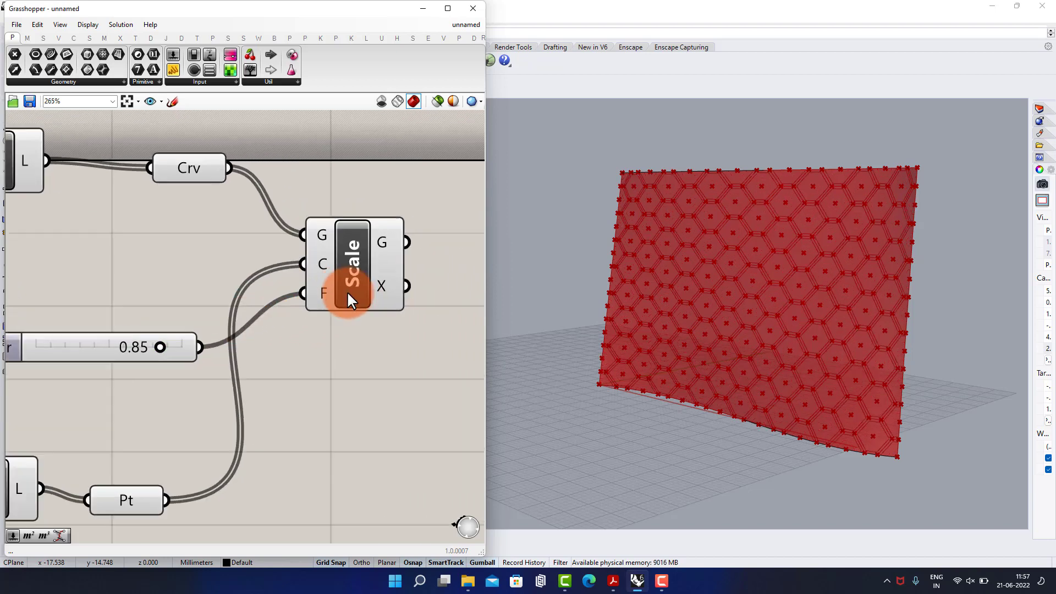
Step: Add a Surface Closest Point component below the lower Cull Pattern
right_drag(228, 335, 325, 235)
scroll(325, 242, down, 2)
right_drag(248, 428, 240, 397)
double_click(227, 414)
text(s)
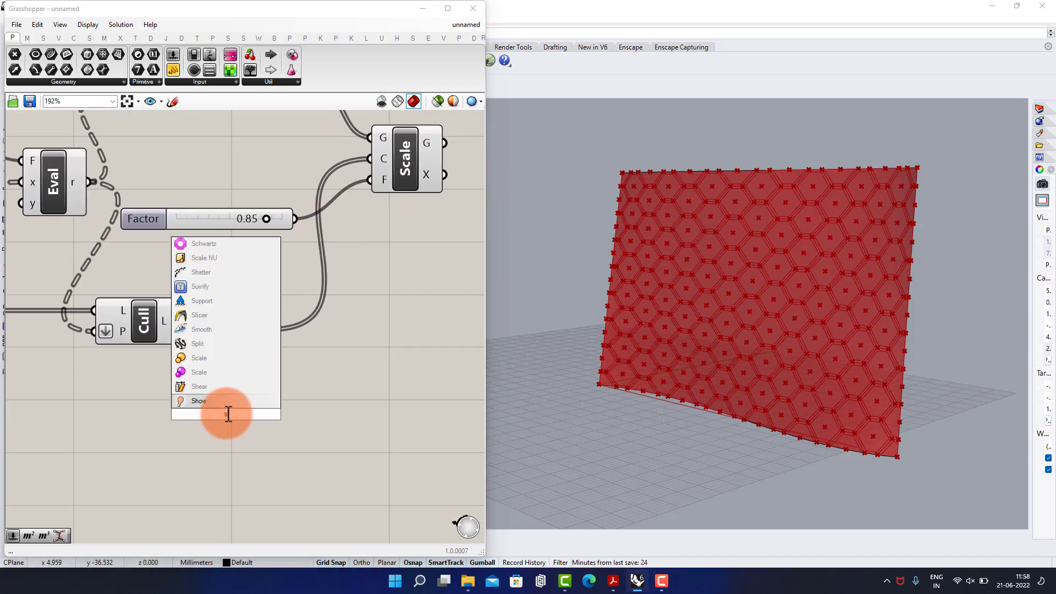
text(rf c)
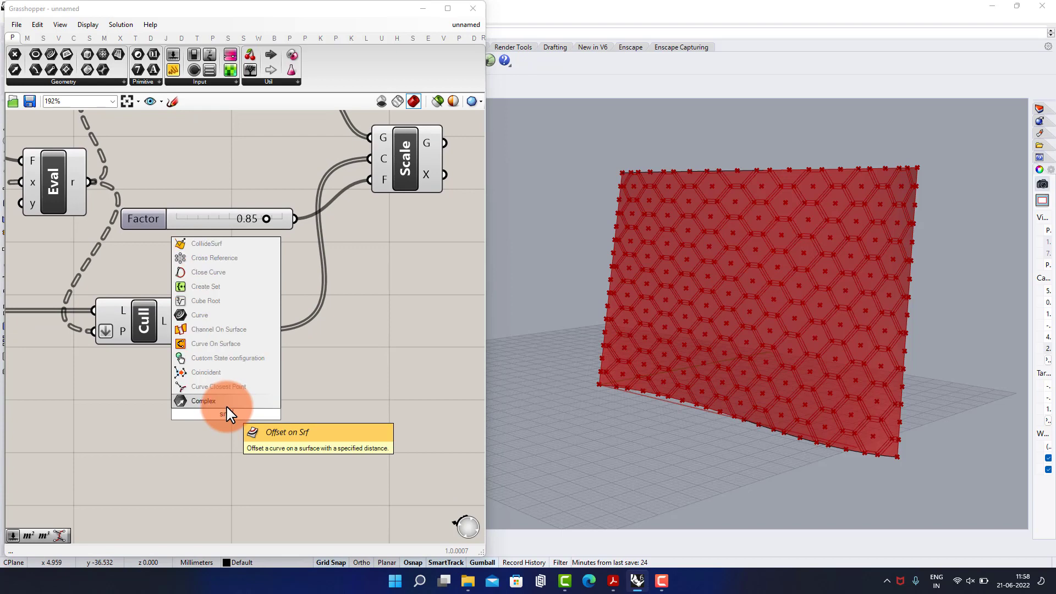
text(p)
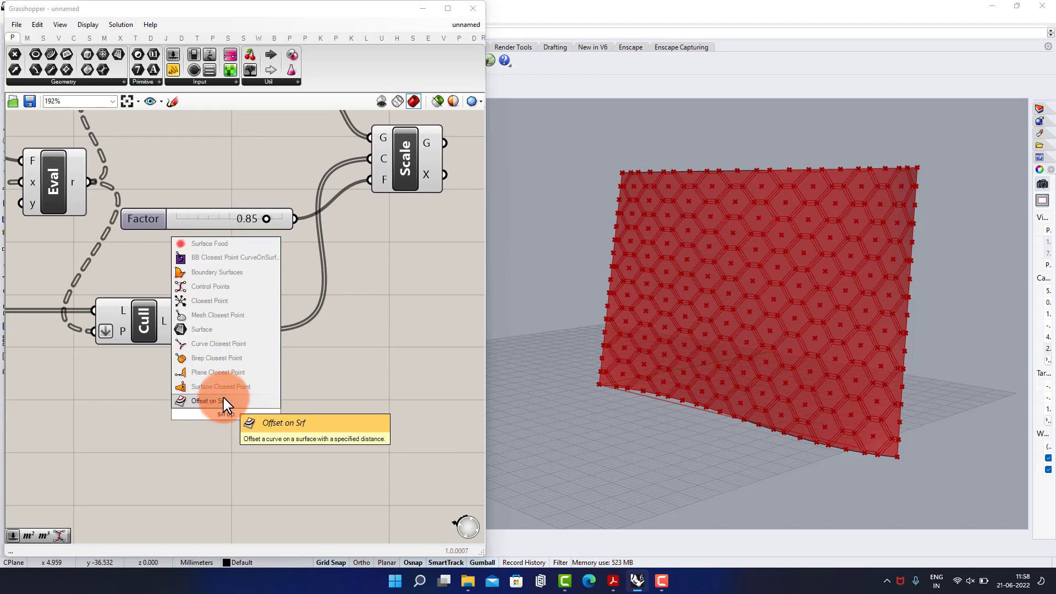
click(226, 388)
Step: Feed the lofted Surface parameter and the culled centre Point parameter into Surface Closest Point's surface and point inputs, repositioning the component to the lower right
scroll(228, 395, down, 3)
right_drag(233, 368, 346, 367)
right_drag(73, 299, 412, 325)
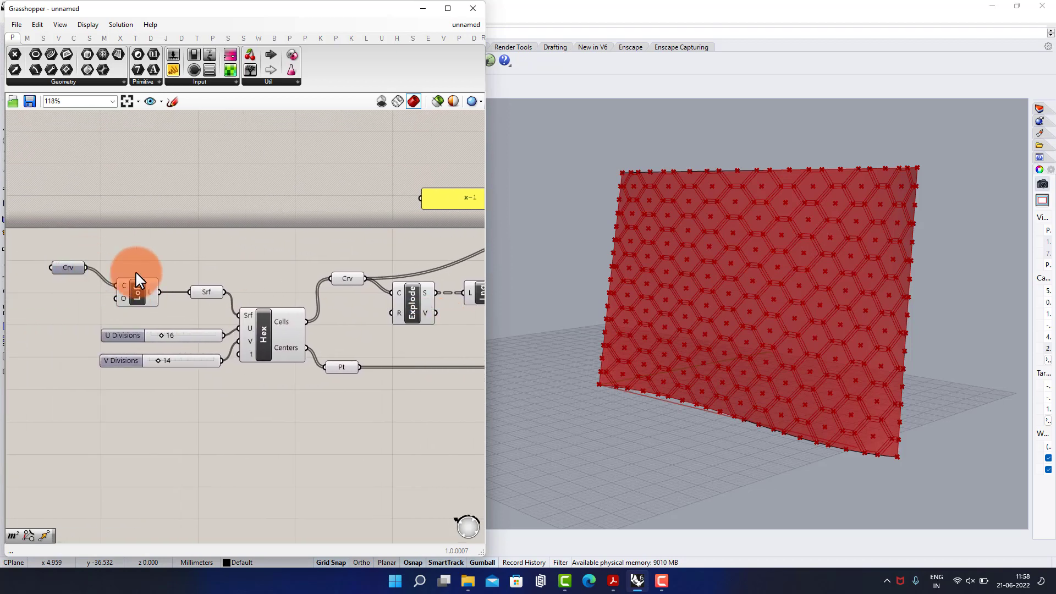
drag(590, 407, 407, 437)
right_drag(268, 387, 176, 361)
scroll(93, 330, up, 2)
right_drag(358, 405, 192, 320)
drag(164, 320, 224, 377)
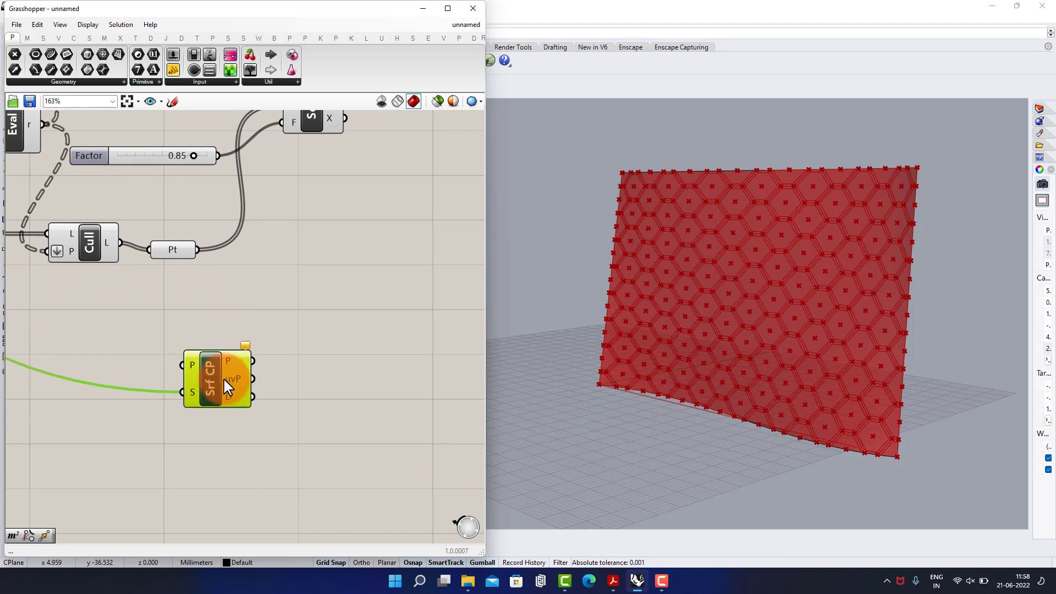
click(205, 266)
drag(204, 333, 233, 395)
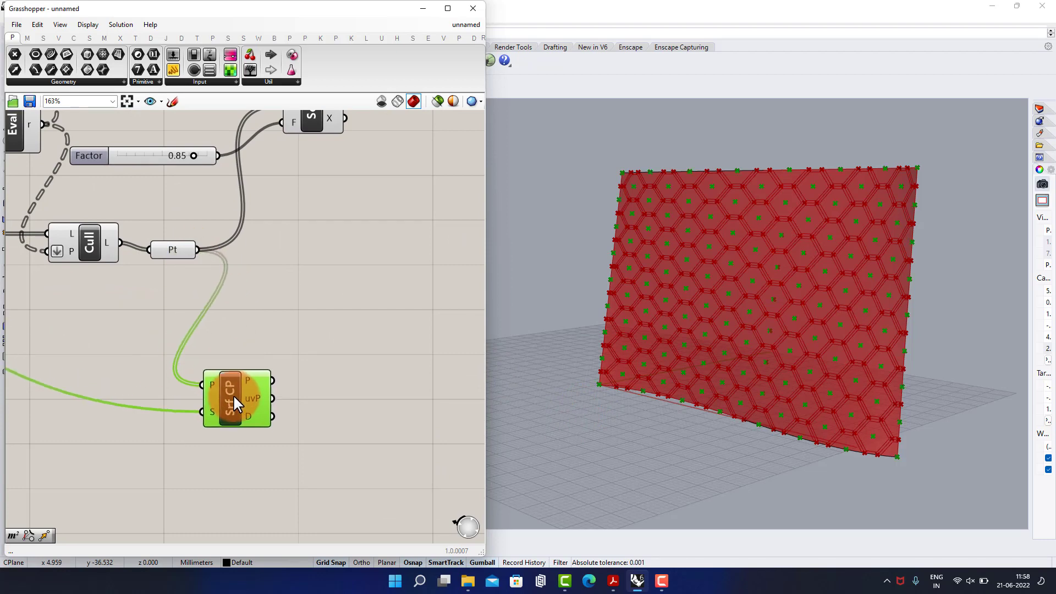
click(270, 333)
Step: Lower the Scale factor slider to 0.79 to shrink the inner hexagons
scroll(211, 248, up, 4)
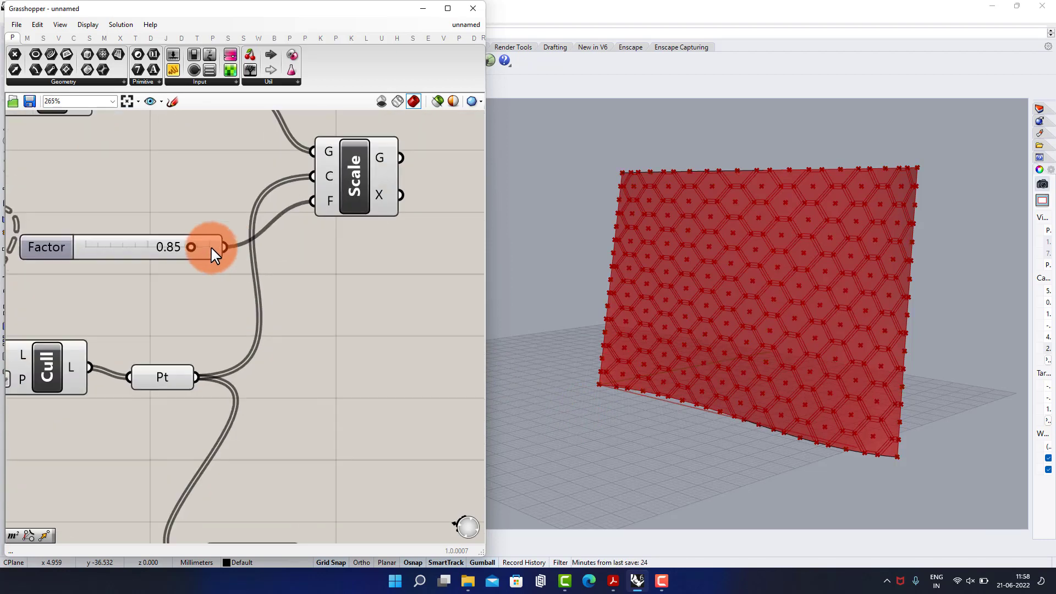
scroll(722, 312, up, 3)
scroll(930, 346, down, 4)
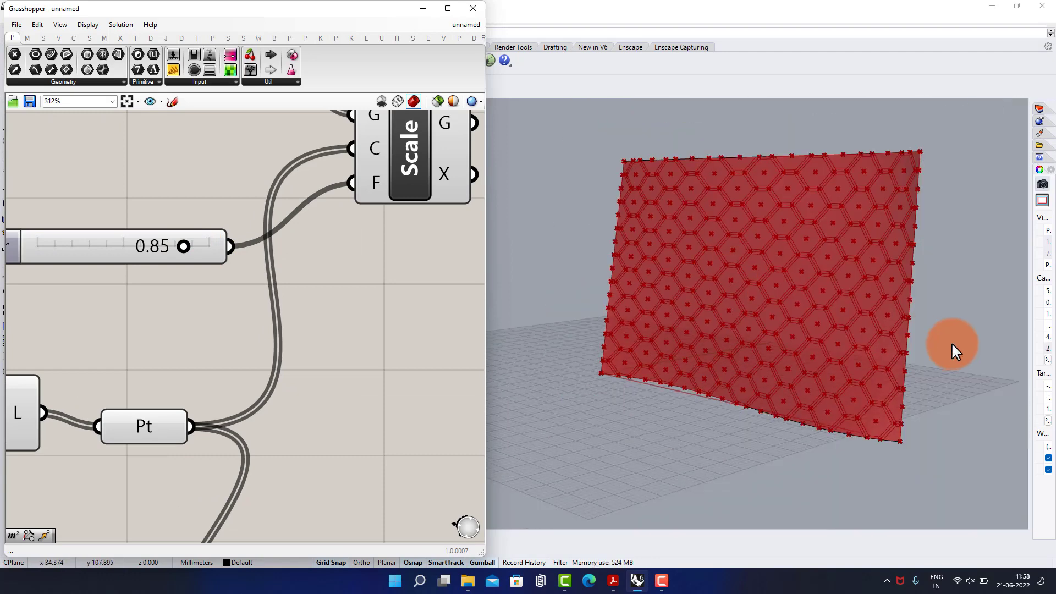
scroll(952, 342, up, 4)
mouse_move(176, 250)
mouse_down()
mouse_move(132, 245)
mouse_move(172, 261)
mouse_up()
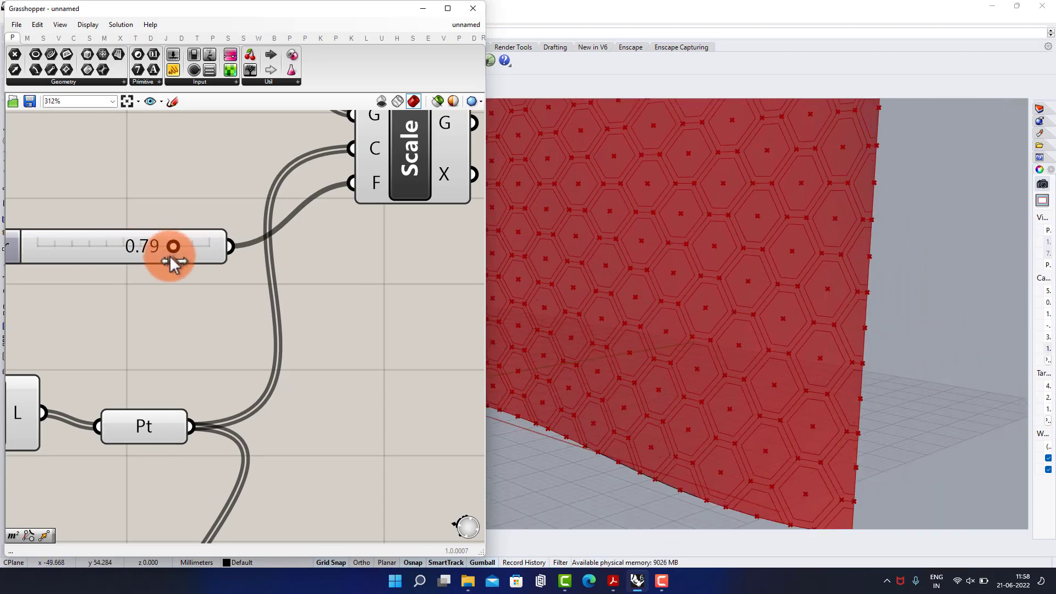
scroll(334, 292, down, 5)
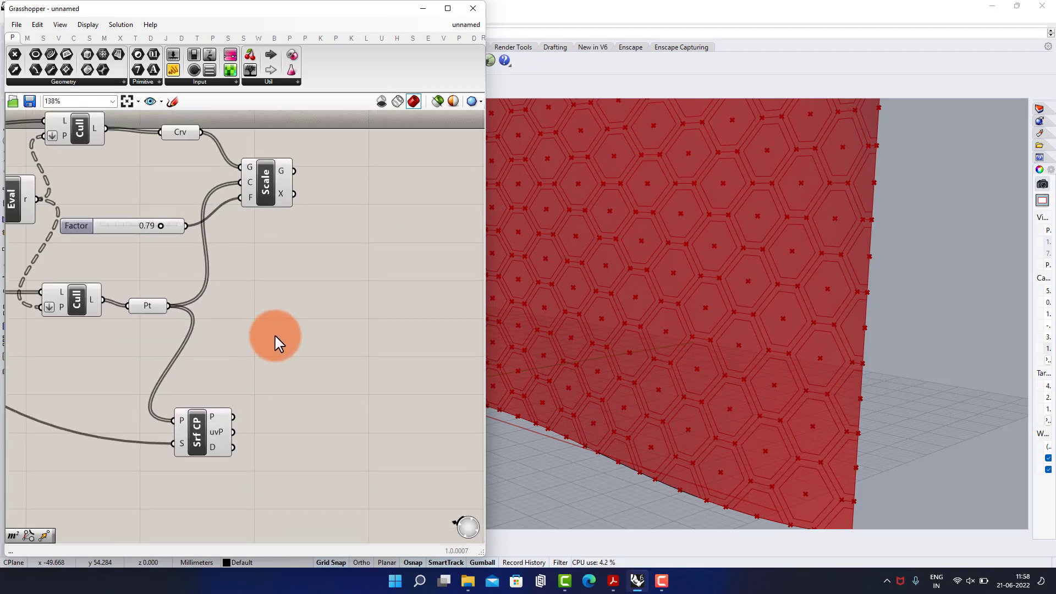
Step: Add an Evaluate Surface component and connect Surface Closest Point's uvP output to its uv input
scroll(275, 385, up, 2)
double_click(271, 357)
text(eval)
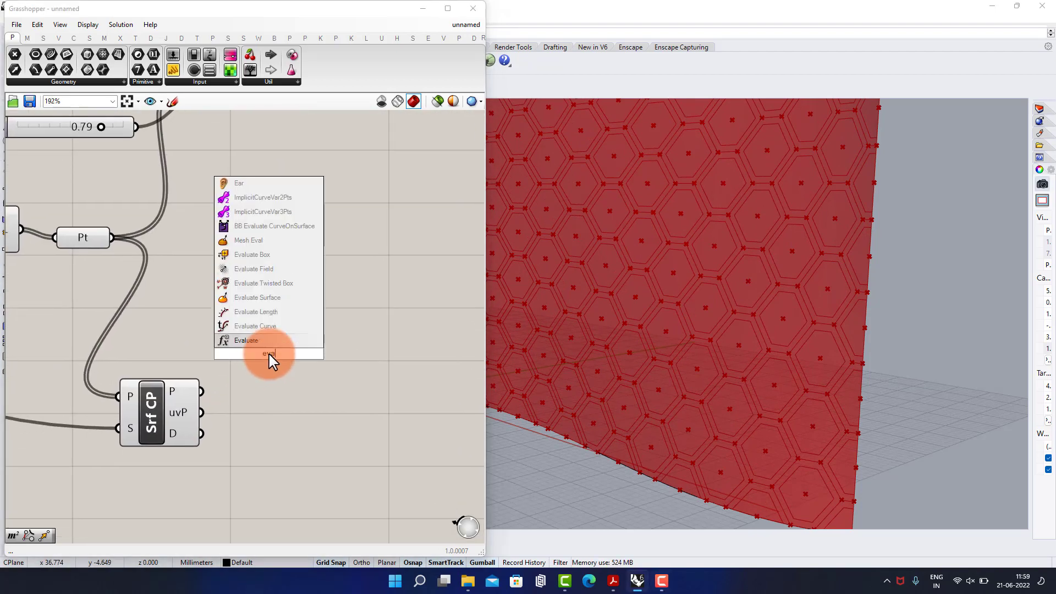
click(275, 298)
drag(275, 355, 364, 378)
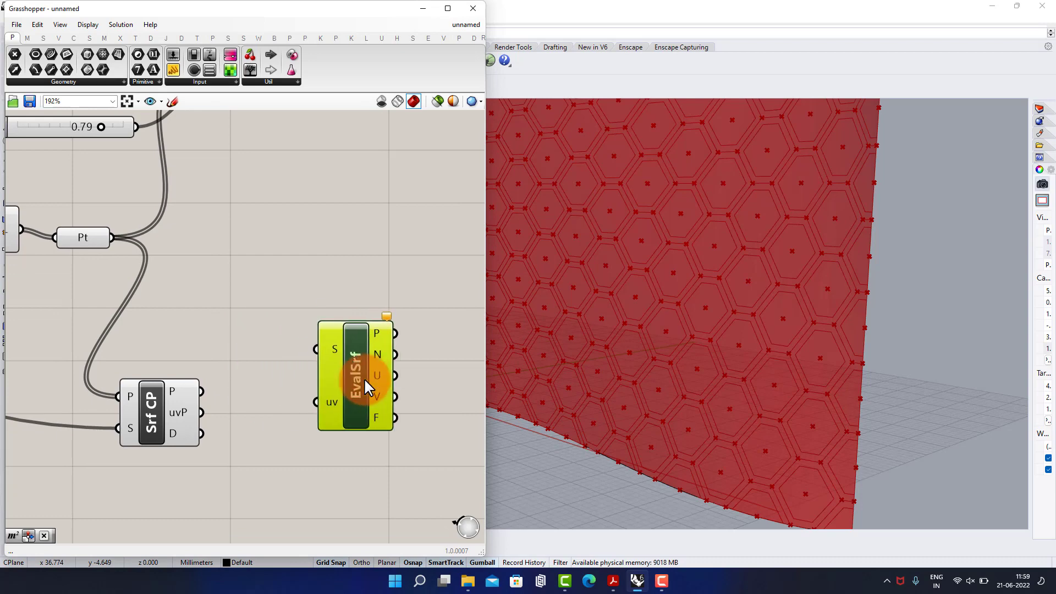
drag(200, 416, 328, 398)
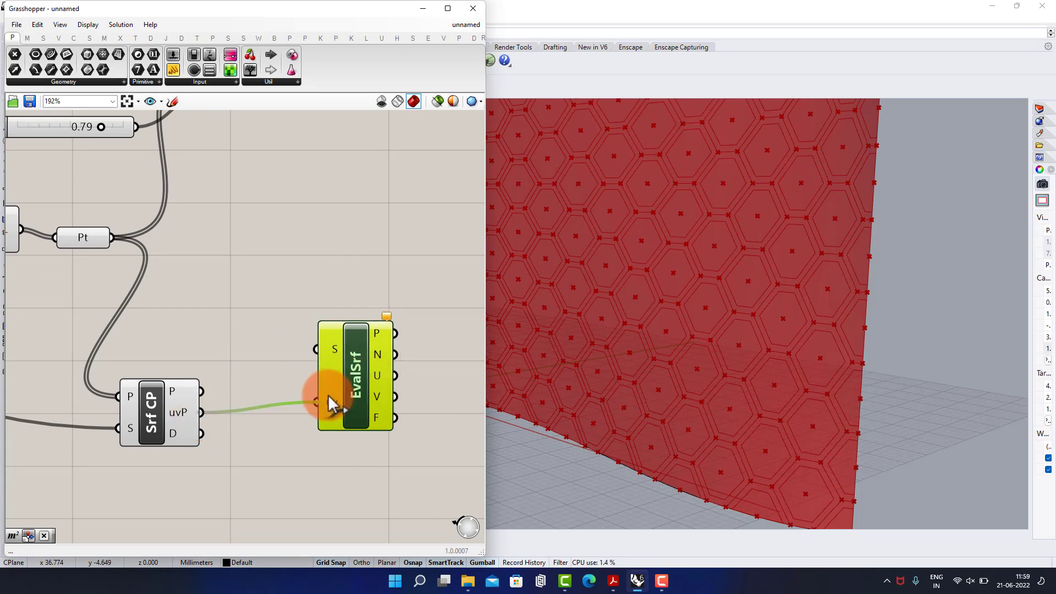
Step: Connect the lofted Surface parameter to Evaluate Surface's surface input and align that component with Surface Closest Point
scroll(336, 366, down, 4)
right_drag(121, 227, 388, 269)
right_drag(56, 195, 179, 205)
scroll(220, 275, up, 1)
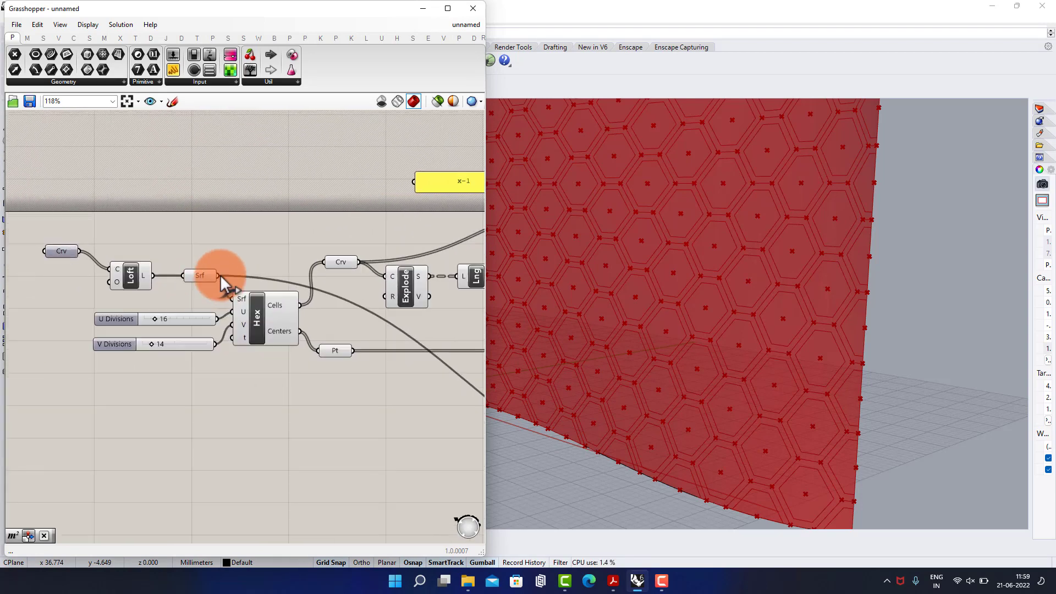
drag(667, 400, 288, 431)
right_drag(310, 407, 285, 351)
scroll(297, 387, up, 3)
click(346, 304)
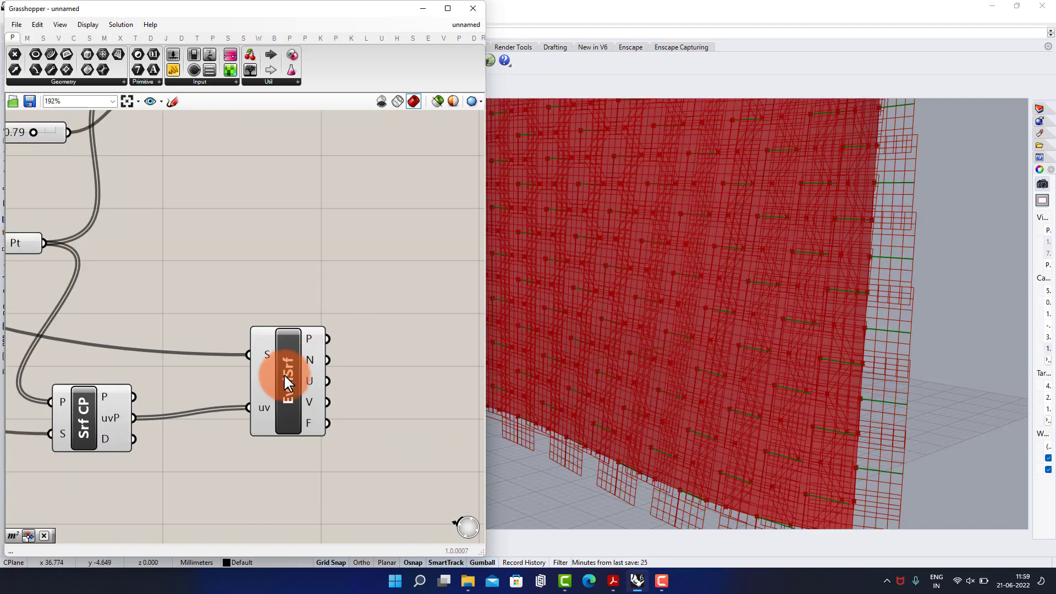
click(269, 393)
drag(270, 402, 259, 406)
click(363, 328)
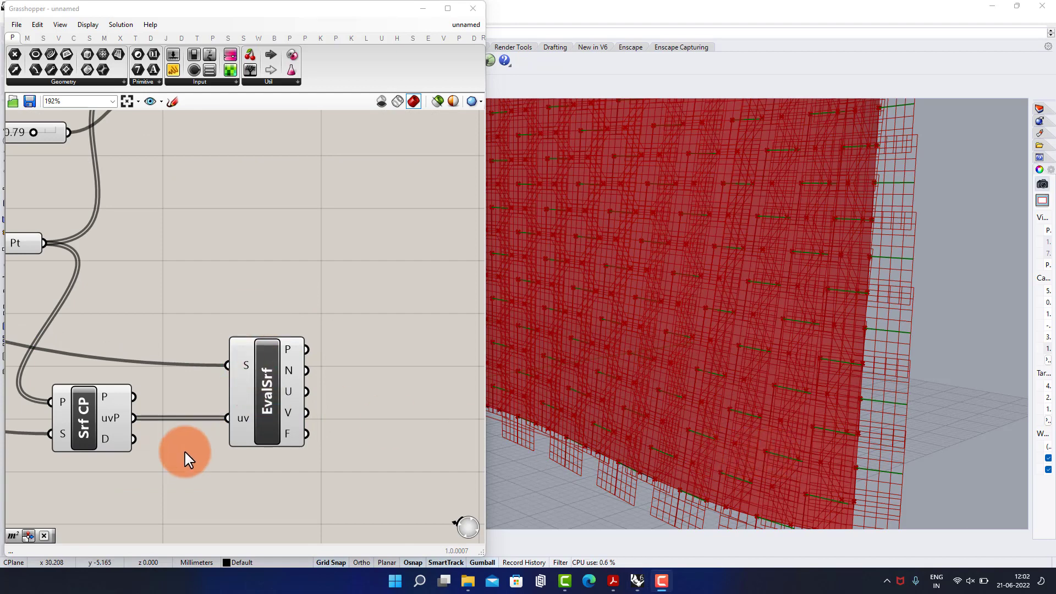
Step: Add a Distance component below Surface Closest Point and feed the culled centre Point parameter into its B input
right_drag(184, 458, 297, 371)
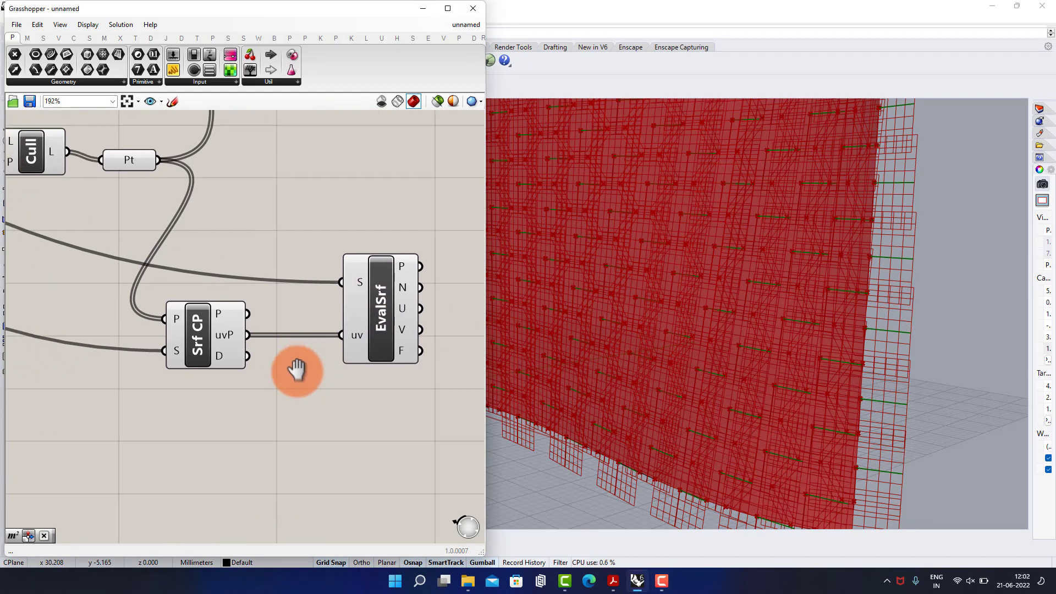
double_click(204, 432)
text(dis)
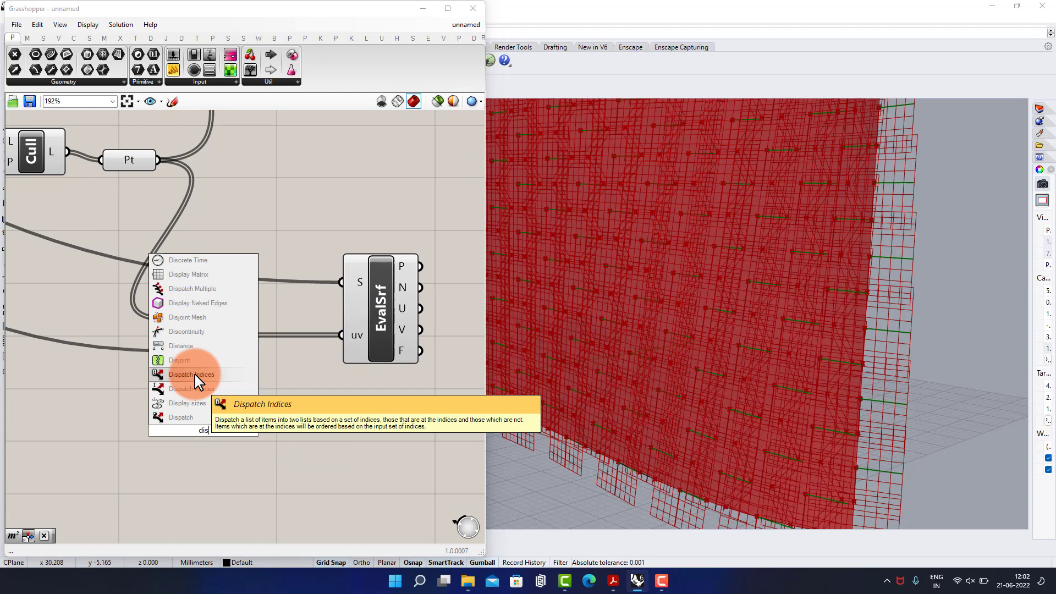
click(192, 346)
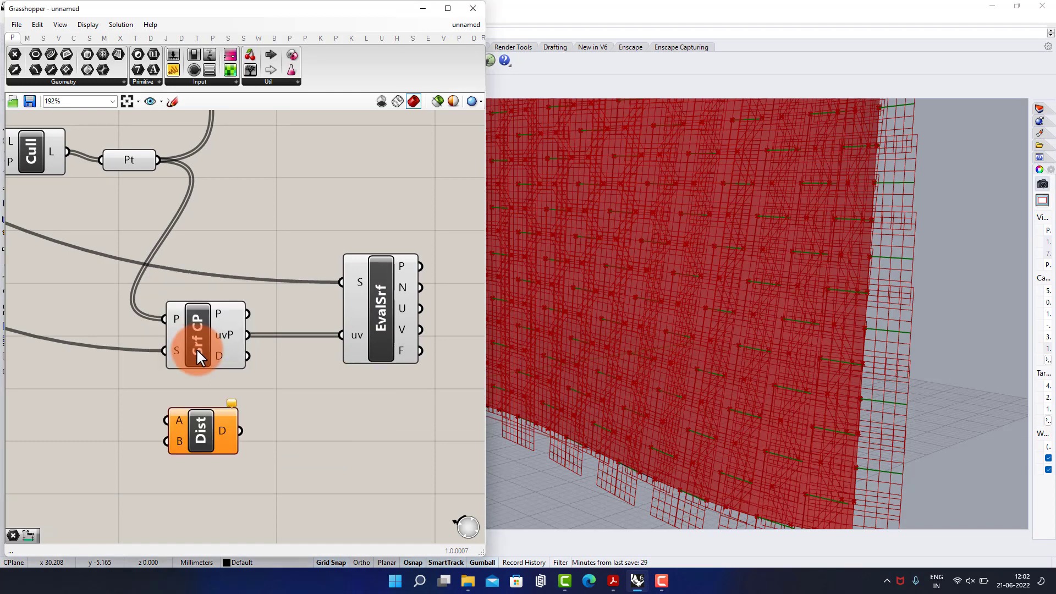
drag(236, 456, 252, 478)
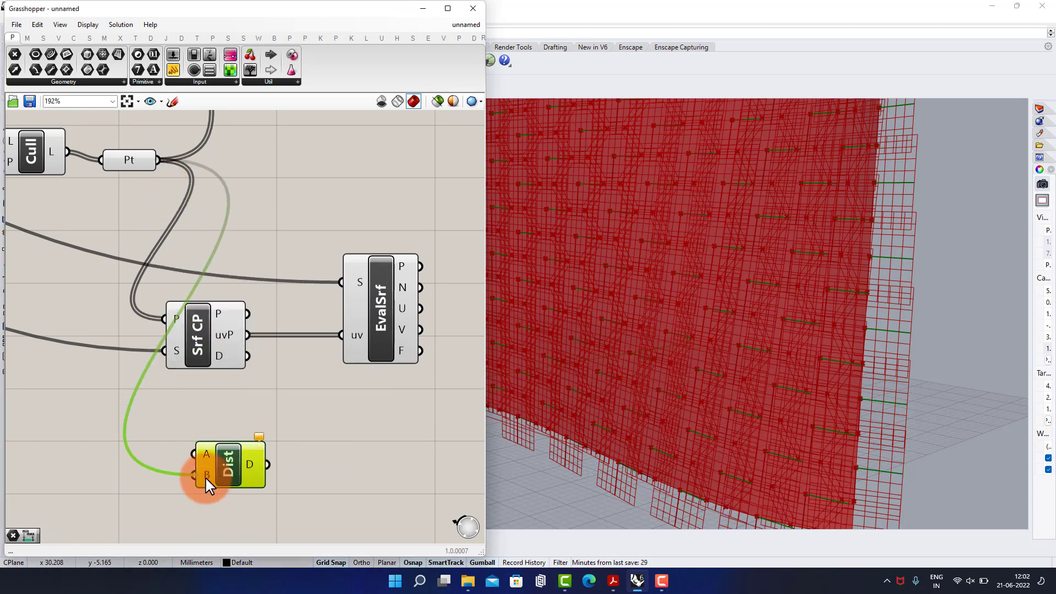
Step: Add a Point parameter beside the Distance component and set it to one point picked near the surface's lower edge in the Perspective viewport
double_click(110, 466)
text(pt)
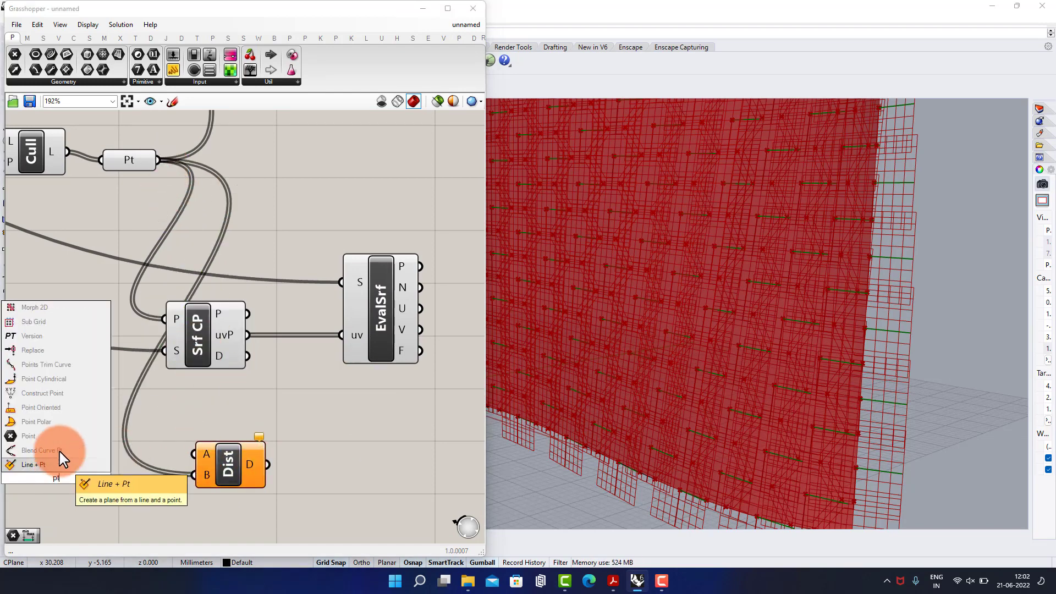
click(61, 437)
right_click(76, 456)
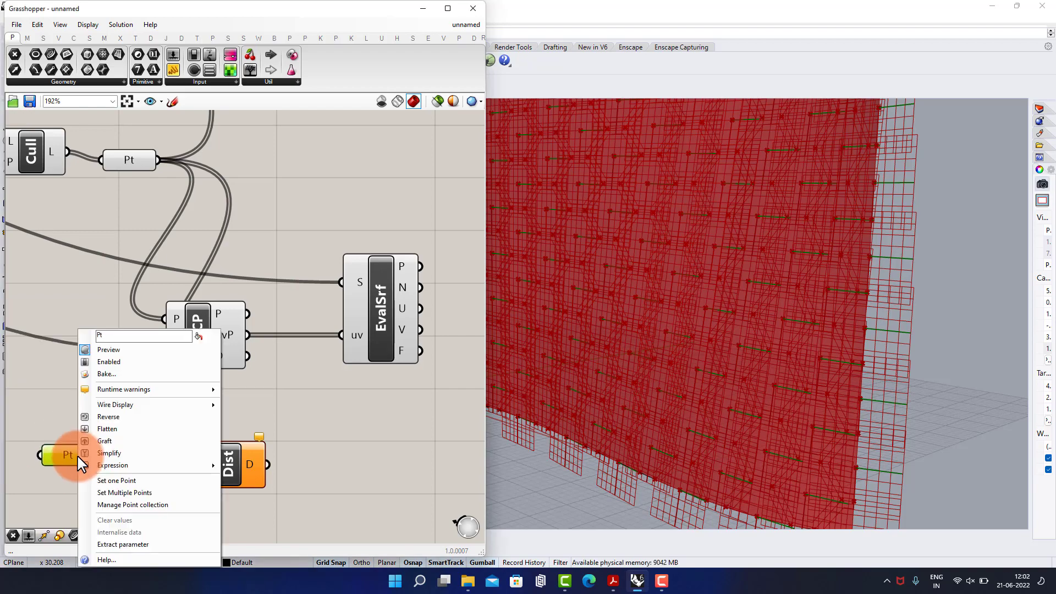
click(105, 480)
scroll(700, 410, down, 5)
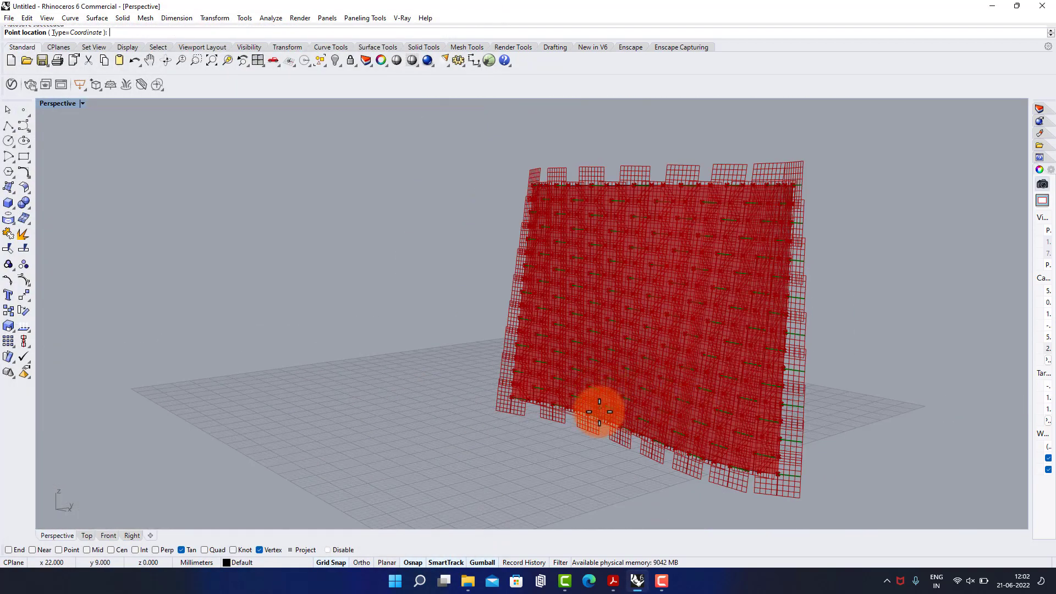
click(600, 427)
Step: Raise the newly set point in the Perspective viewport to about the middle height of the lofted surface
right_drag(603, 400, 604, 415)
scroll(557, 288, down, 6)
right_drag(602, 324, 616, 368)
scroll(611, 363, up, 7)
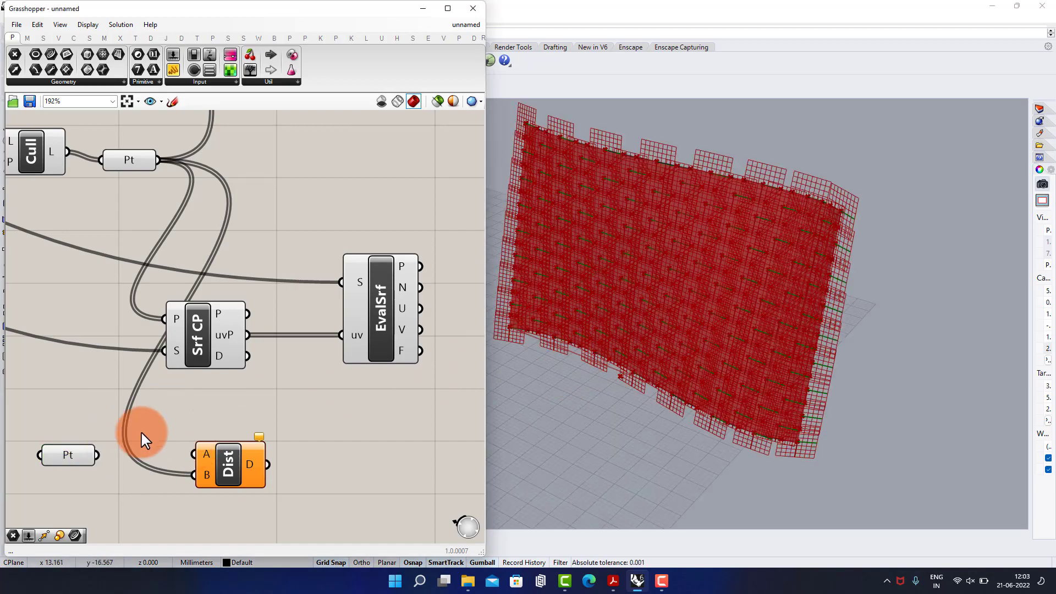
shift+right_drag(674, 299, 744, 321)
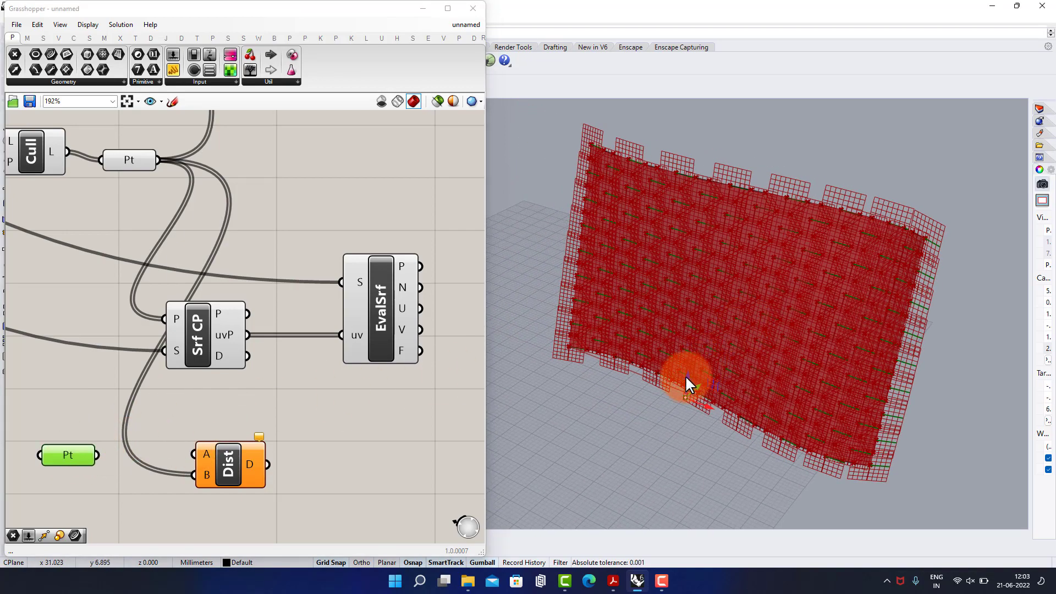
right_drag(688, 383, 719, 243)
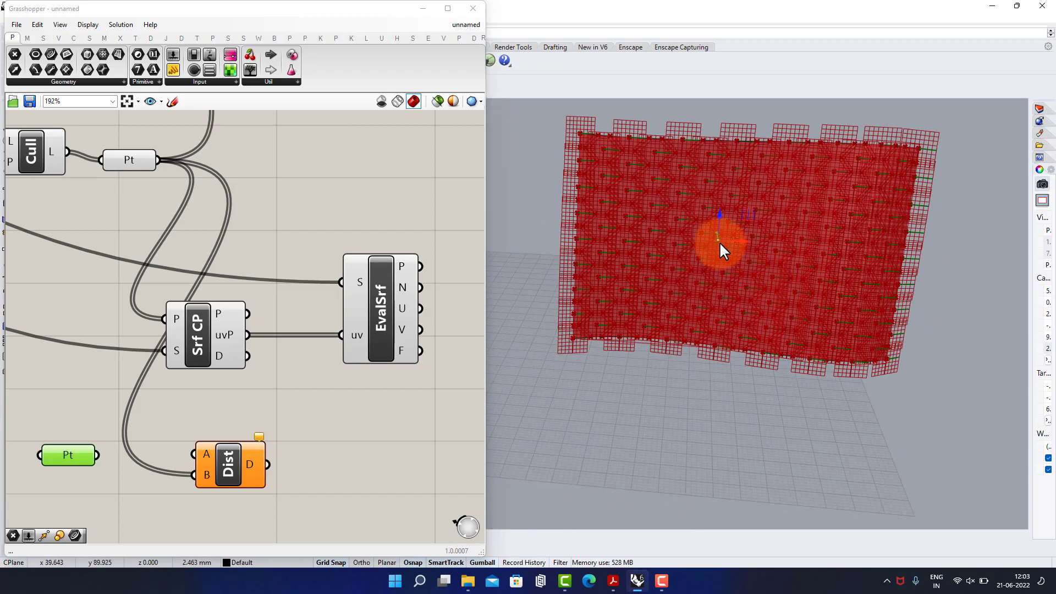
right_drag(819, 266, 709, 275)
scroll(711, 216, up, 3)
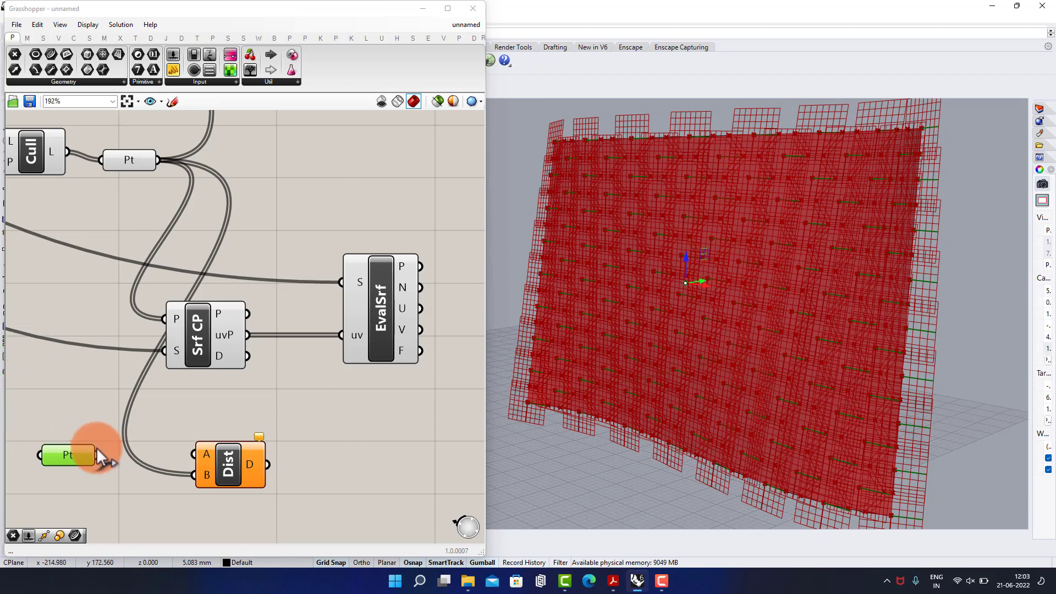
Step: Connect the reference Point parameter to the Distance component's A input
drag(97, 452, 193, 451)
click(279, 433)
right_drag(336, 445, 218, 369)
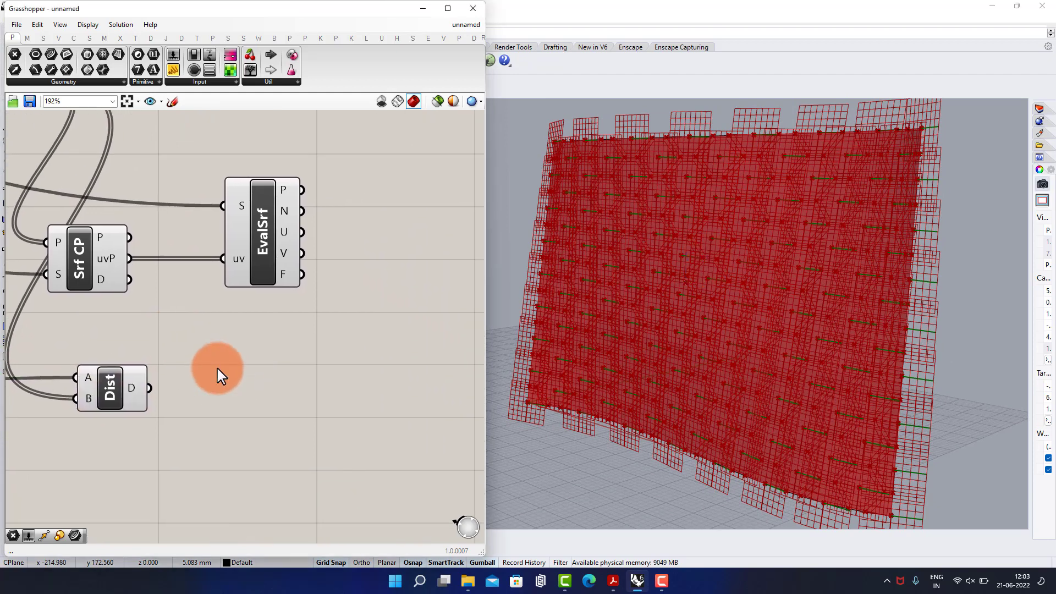
Step: Add a Remap Numbers component and feed the Distance output into its V input
double_click(246, 423)
text(remap)
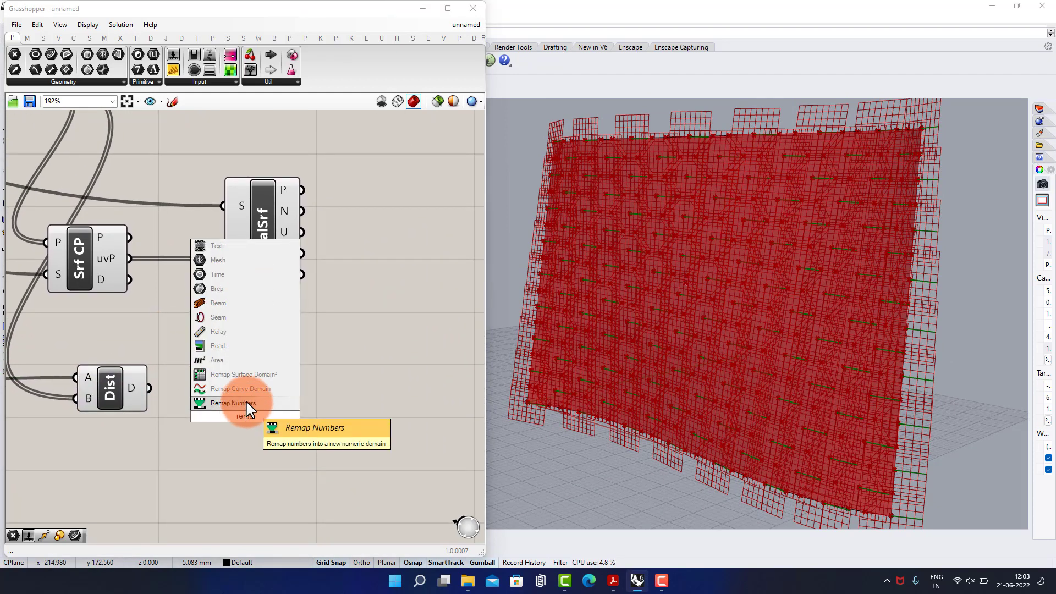
click(247, 403)
drag(152, 386, 207, 395)
drag(278, 406, 346, 389)
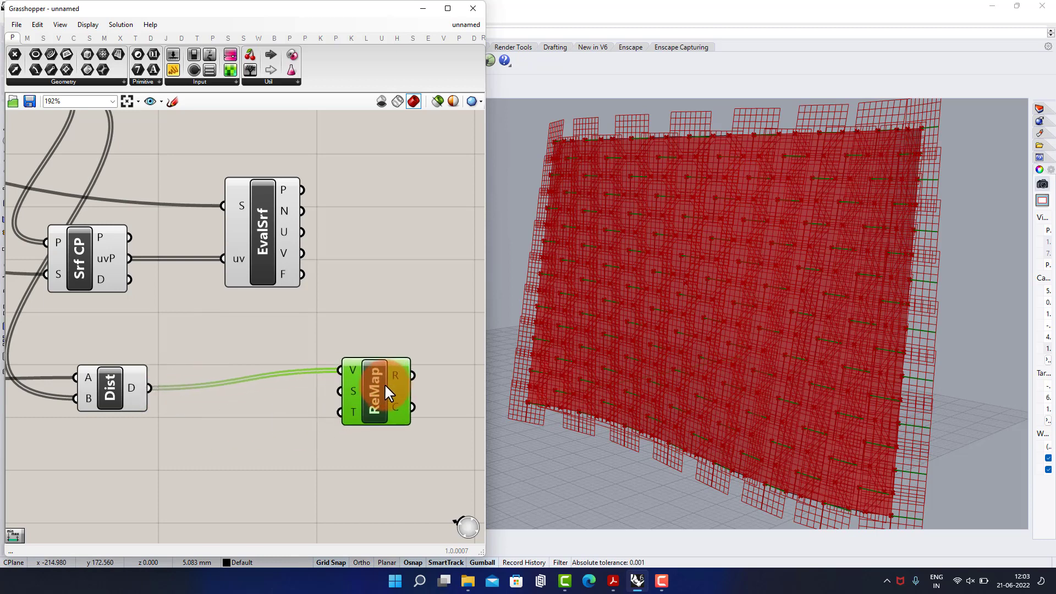
Step: Add a Bounds component for the distances and connect its interval to Remap Numbers' S input
double_click(240, 432)
text(bound)
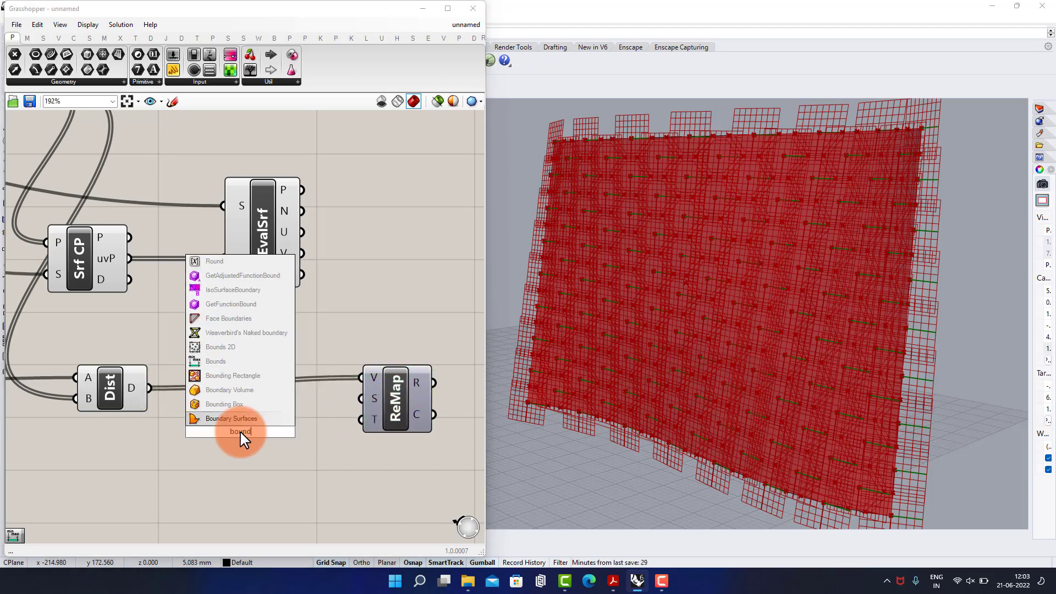
click(231, 362)
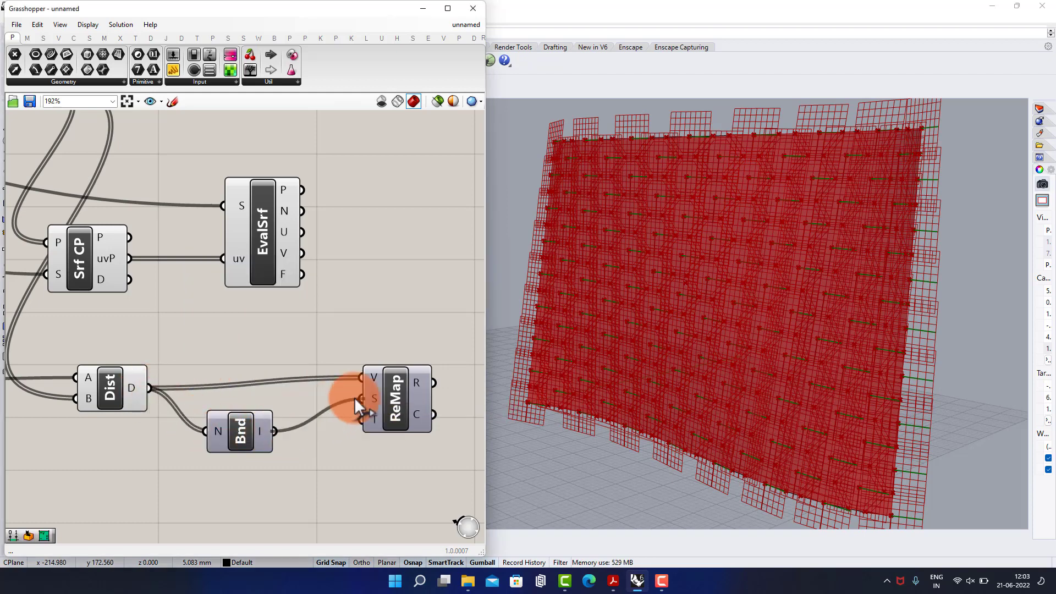
drag(354, 398, 357, 420)
click(338, 441)
Step: Add a Construct Domain component below Bounds and connect its output to Remap Numbers' T input
right_drag(252, 463, 282, 377)
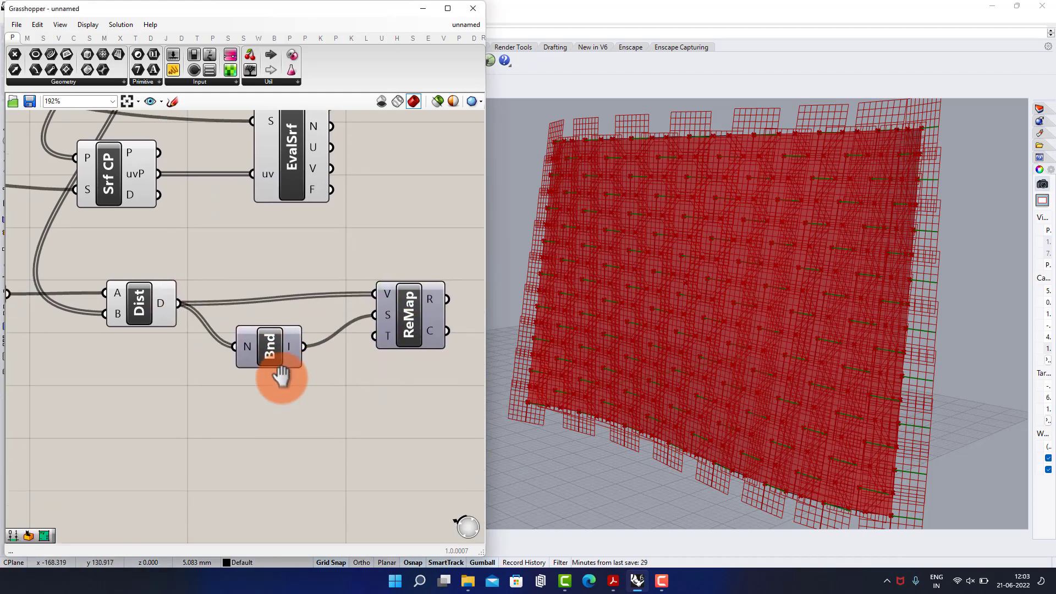
double_click(243, 418)
text(domai)
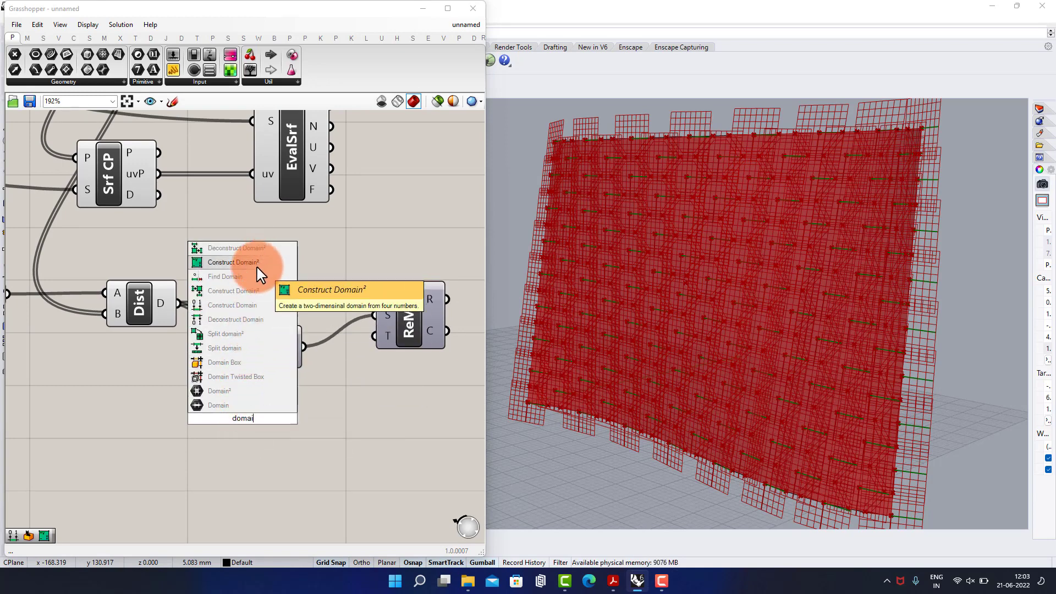
click(254, 304)
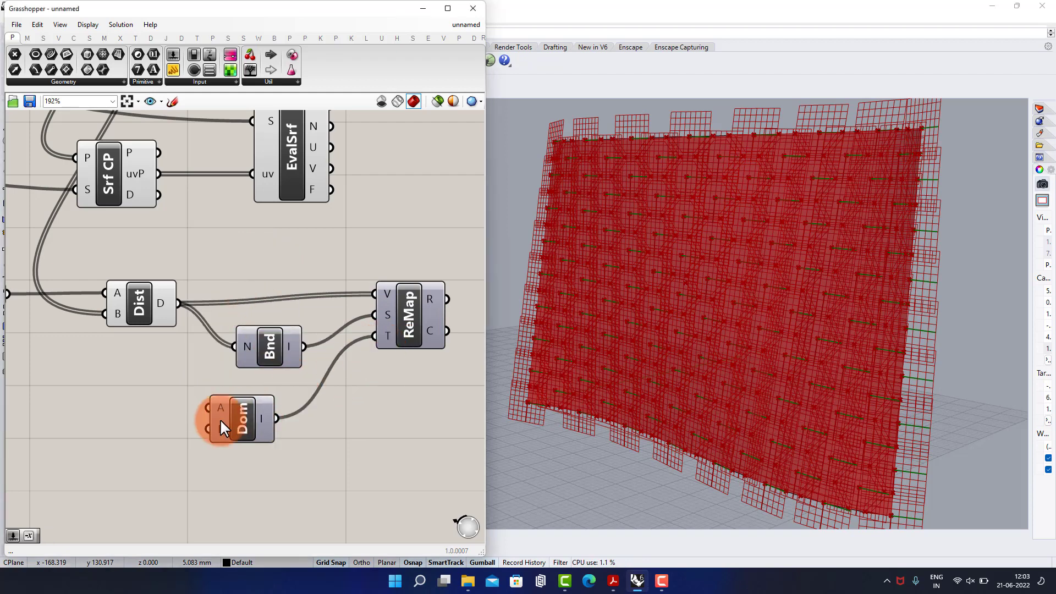
drag(255, 427, 281, 434)
click(122, 379)
Step: Create two number sliders beside Construct Domain with values 0.4 and 0.8
double_click(94, 405)
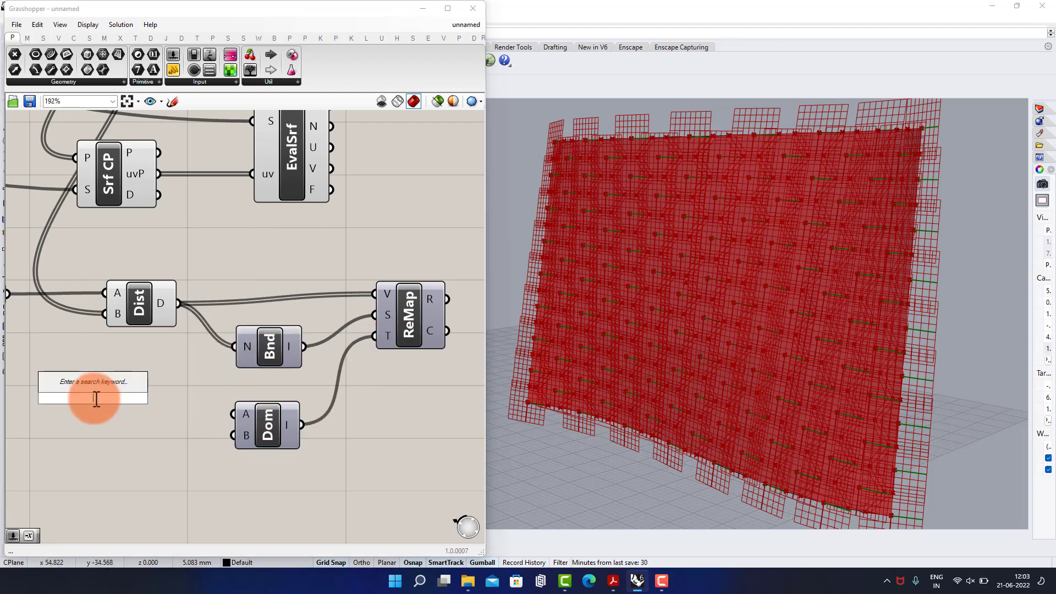
key(Return)
mouse_move(101, 401)
mouse_down()
mouse_move(87, 447)
mouse_move(100, 400)
mouse_move(95, 410)
mouse_move(109, 411)
mouse_move(101, 404)
mouse_up()
key(ctrl+c)
key(ctrl+v)
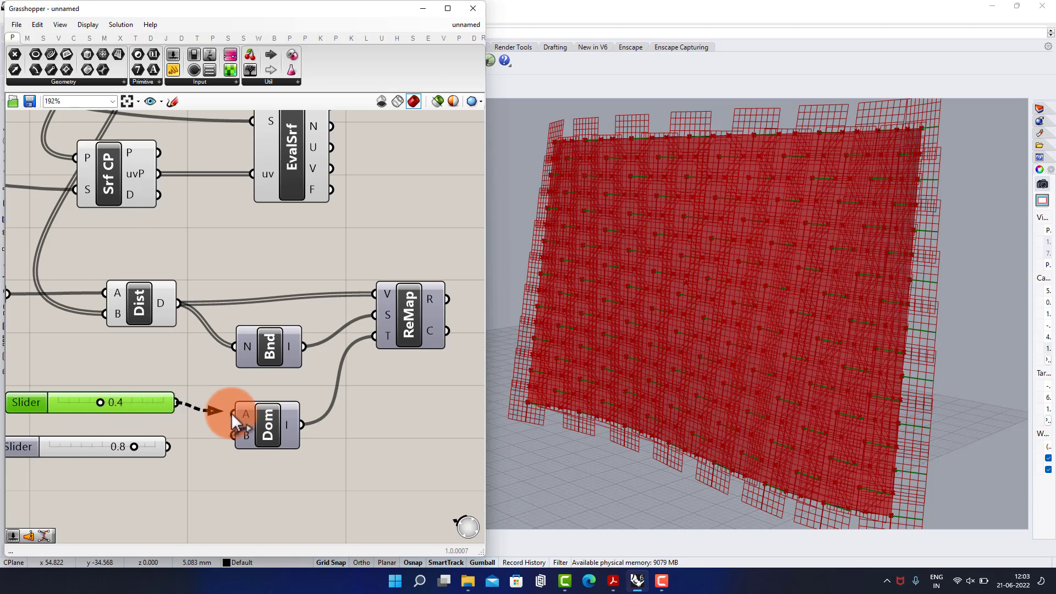
Step: Connect the sliders to Construct Domain's A and B inputs and set the domain end to 0.7
drag(231, 414, 232, 416)
drag(170, 447, 232, 434)
drag(132, 448, 137, 443)
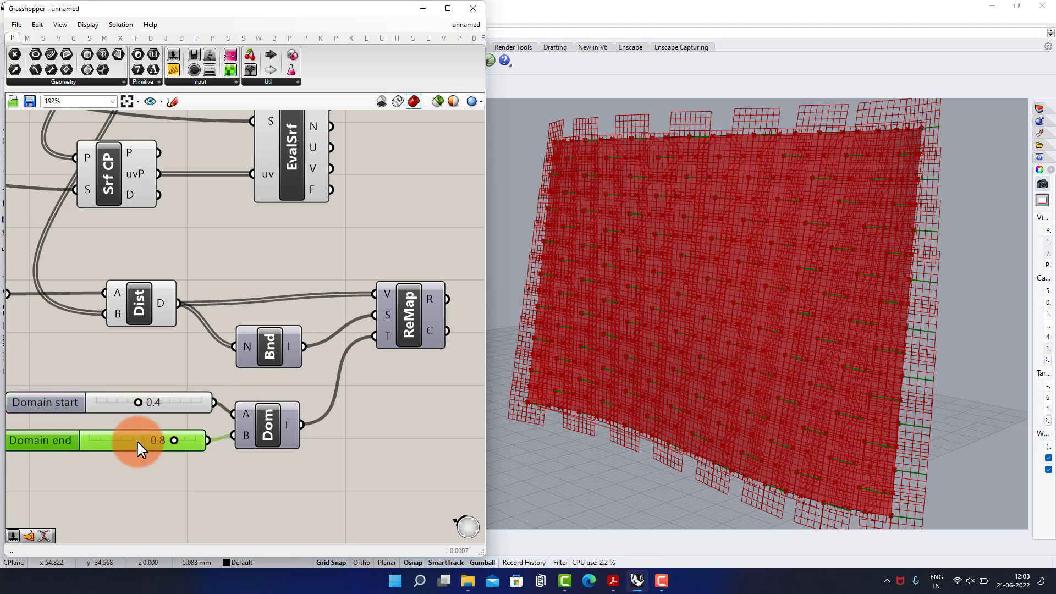
click(189, 461)
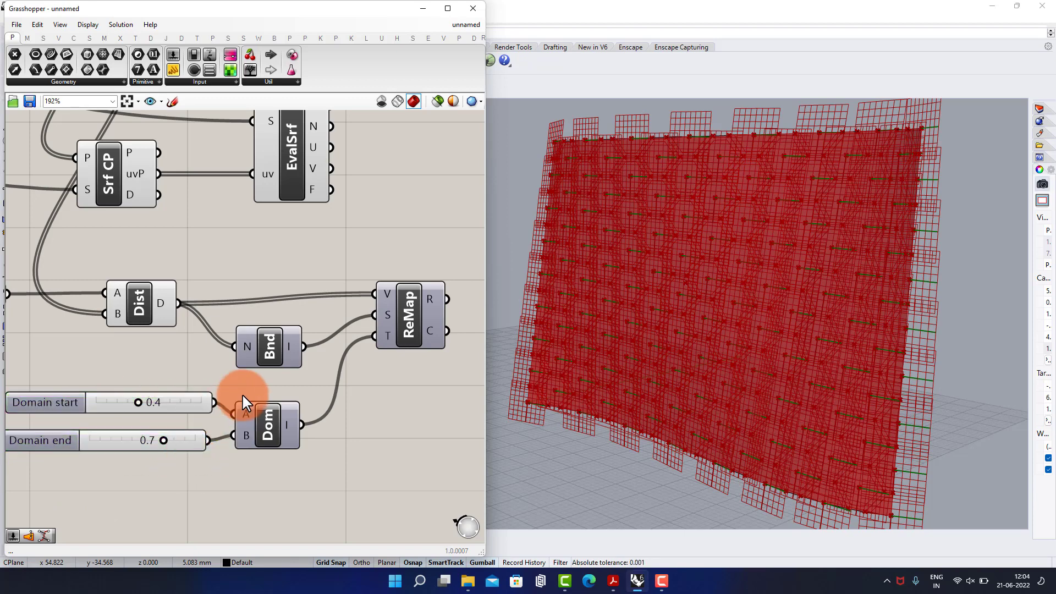
Step: Add a second Scale component above Evaluate Surface and feed the culled Curve parameter into its geometry input
scroll(256, 371, down, 2)
right_drag(259, 367, 147, 406)
right_drag(242, 293, 284, 340)
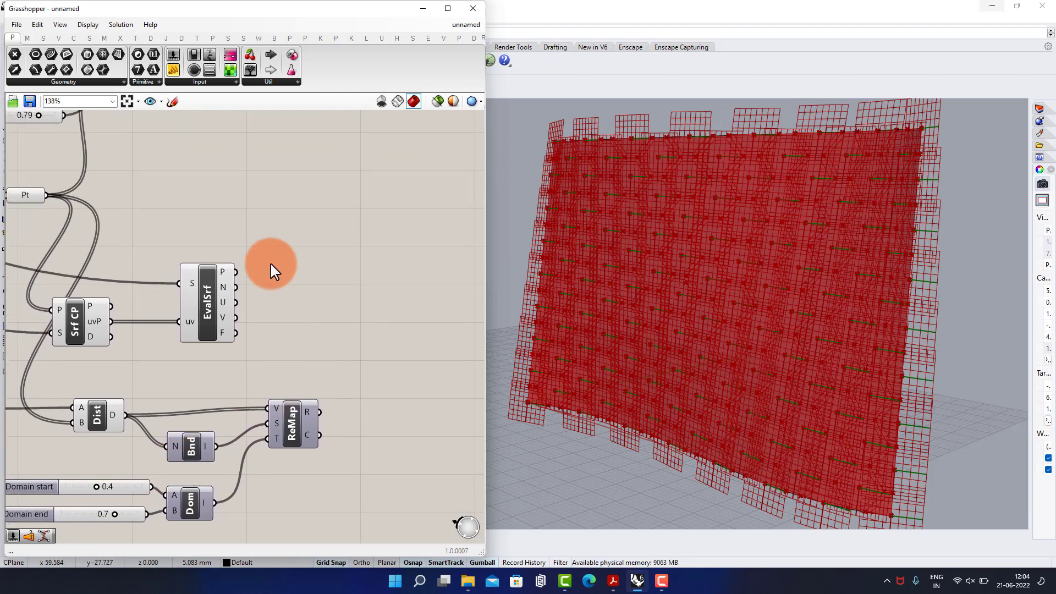
right_drag(273, 266, 294, 361)
double_click(337, 246)
text(scale)
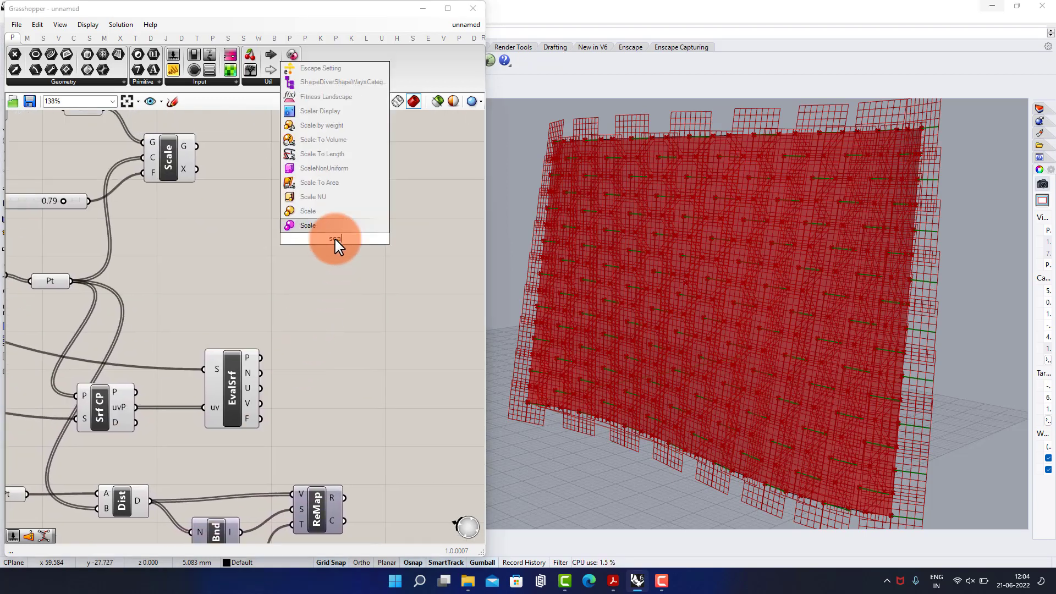
click(341, 238)
right_drag(236, 186, 288, 269)
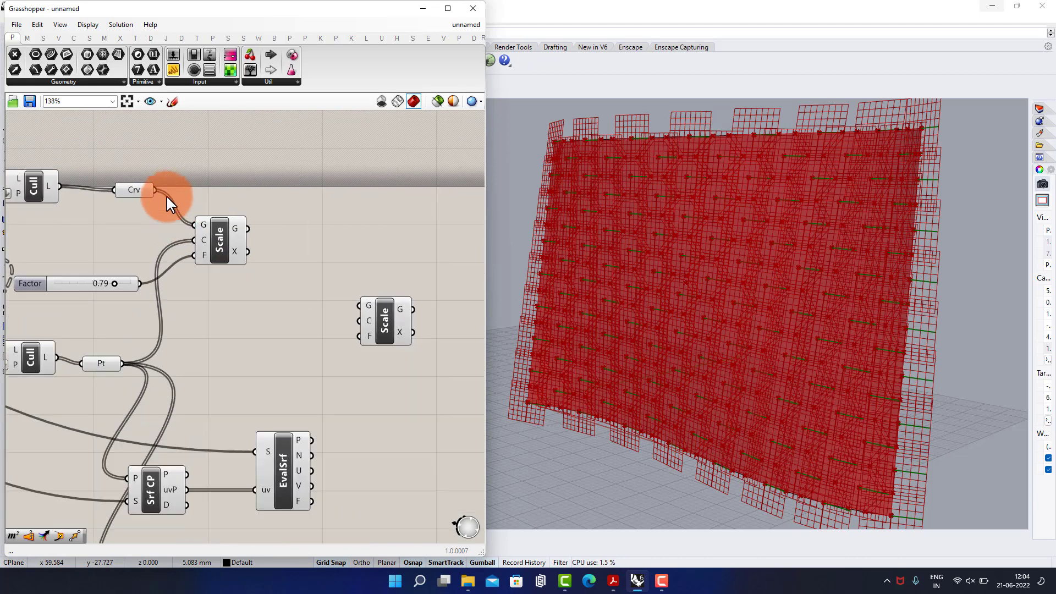
drag(378, 309, 387, 355)
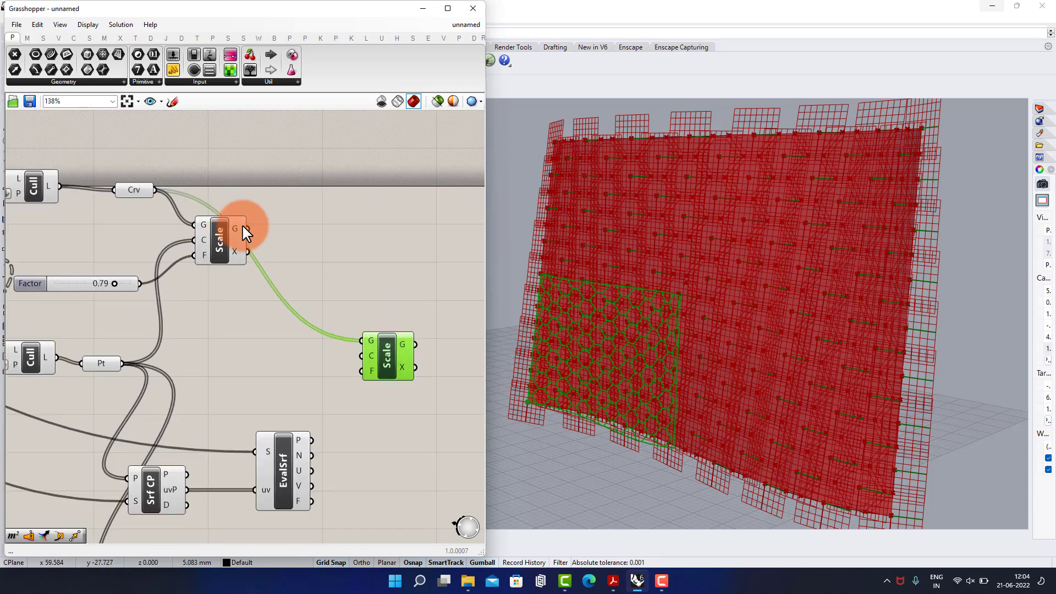
Step: Move the first Scale component further from its inputs and connect the culled centre Point parameter to the second Scale's C input
drag(224, 242, 307, 230)
click(239, 375)
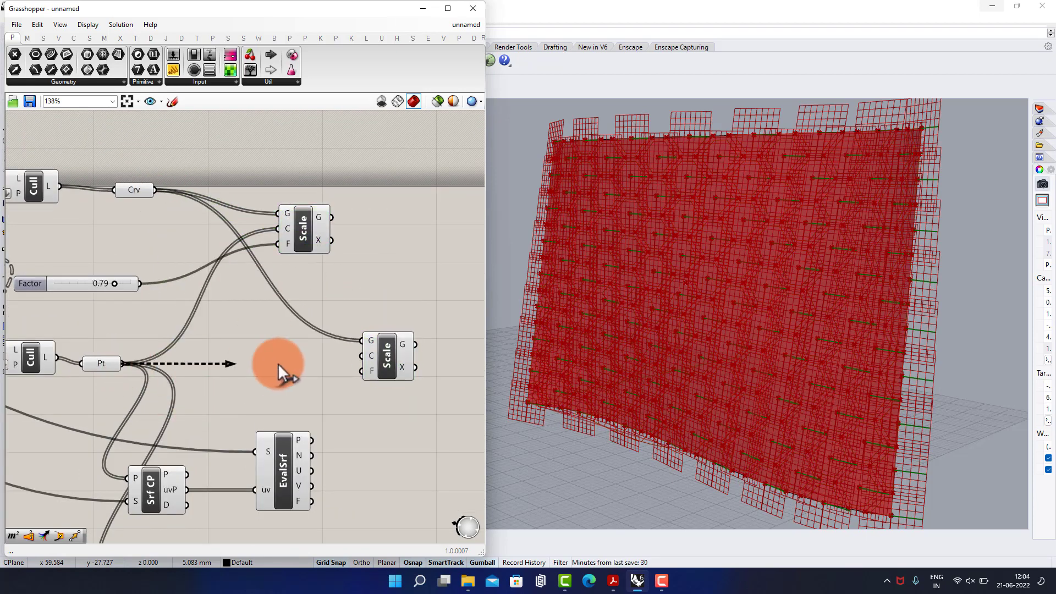
drag(355, 352, 356, 355)
Step: Add a Curve parameter holding the first Scale component's geometry output and reposition that Scale beside it
scroll(352, 355, up, 3)
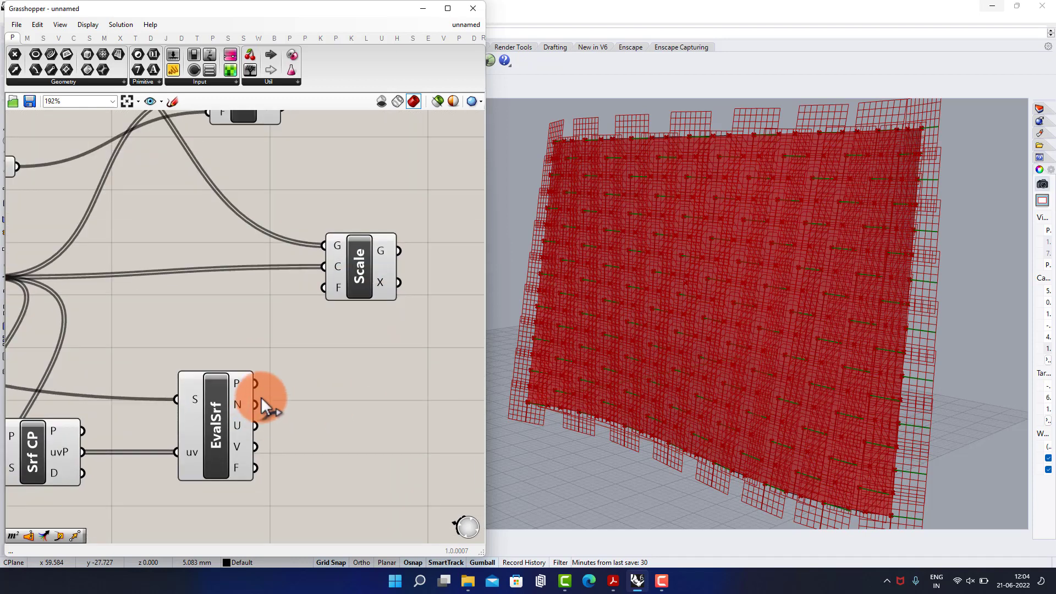
scroll(263, 401, down, 1)
right_drag(308, 447, 293, 335)
right_drag(288, 278, 481, 287)
right_drag(153, 289, 112, 322)
right_drag(273, 232, 226, 306)
scroll(226, 306, down, 1)
right_drag(272, 257, 219, 317)
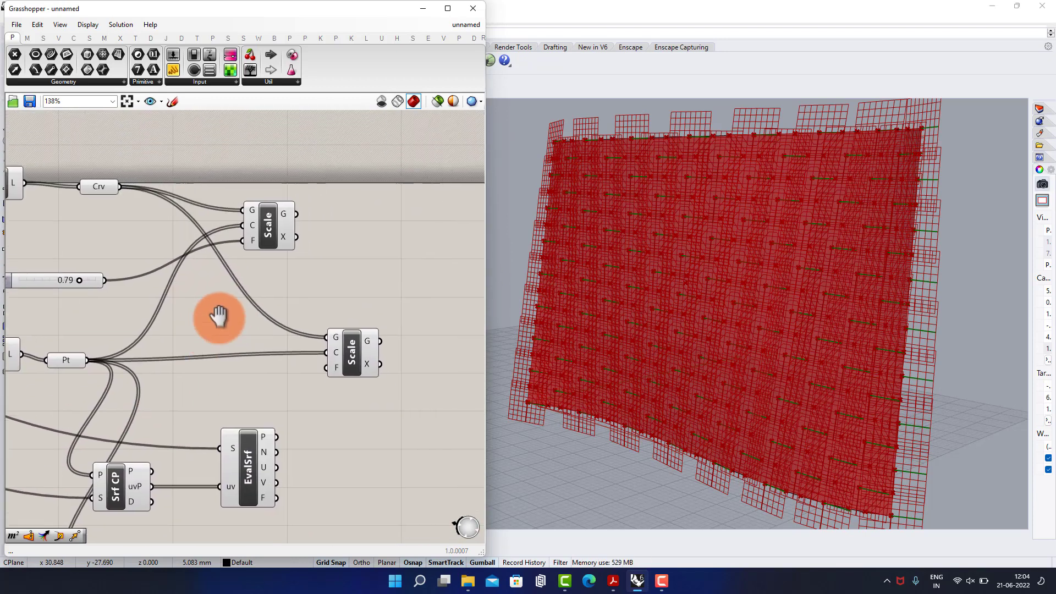
scroll(345, 214, up, 1)
double_click(329, 237)
text(curve)
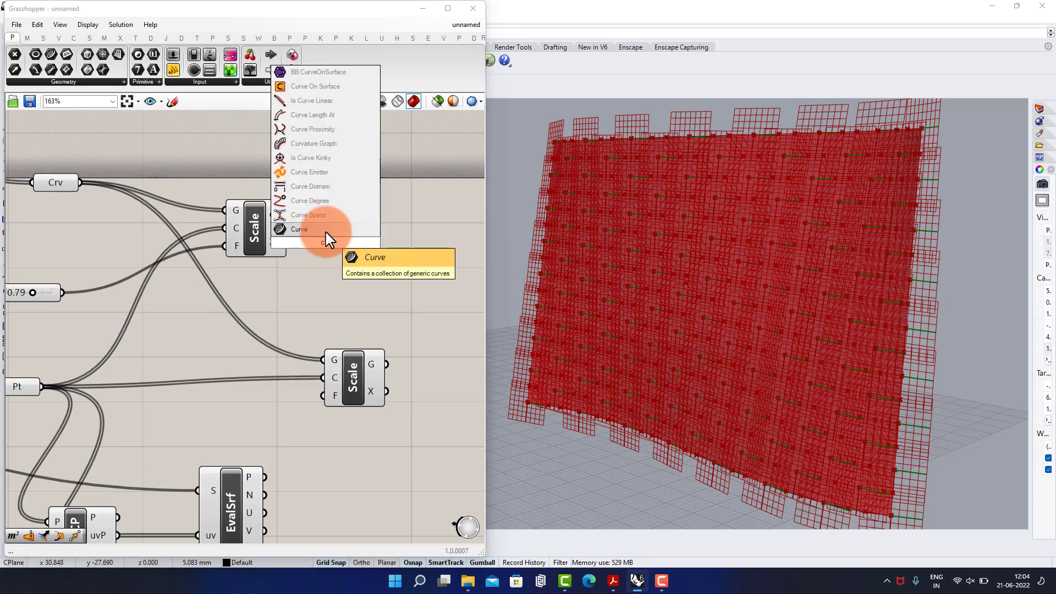
click(327, 233)
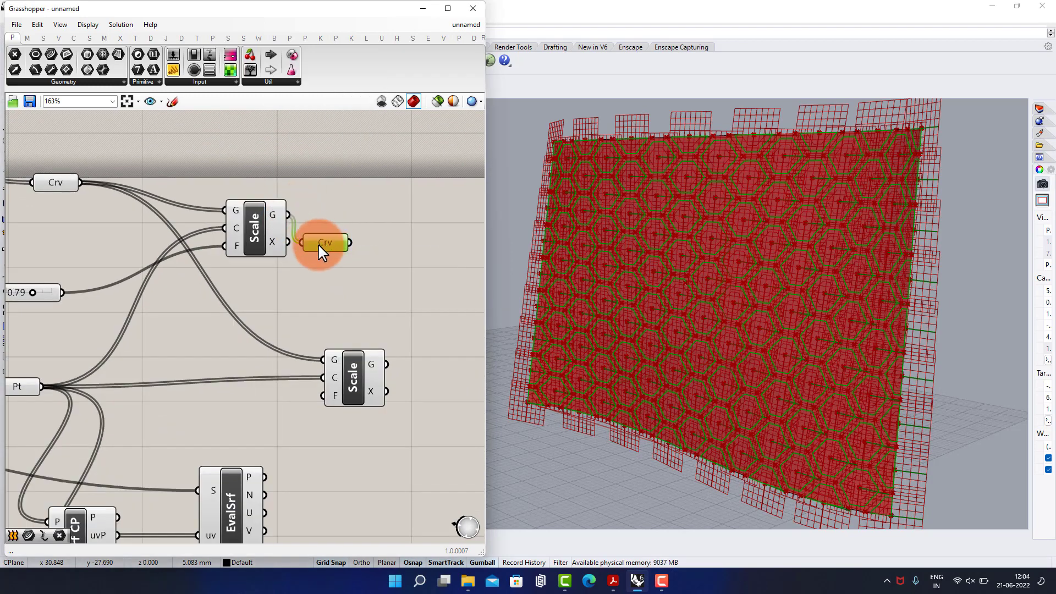
drag(257, 238, 242, 230)
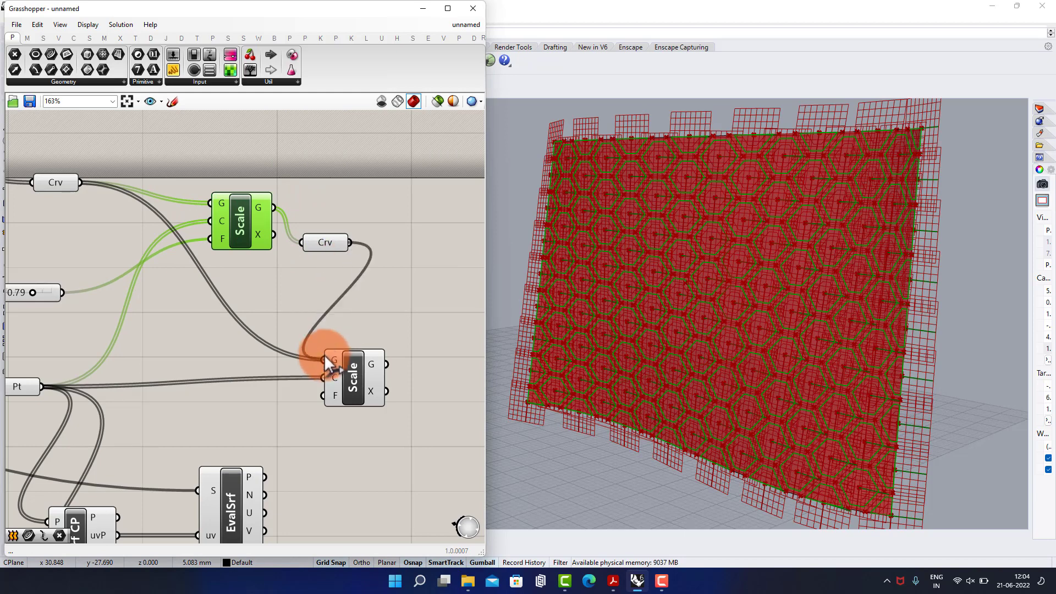
Step: Replace the second Scale's geometry input with the scaled Curve parameter and shift that component slightly away from it
drag(324, 354, 324, 355)
right_drag(361, 287, 306, 190)
drag(304, 292, 350, 289)
click(323, 351)
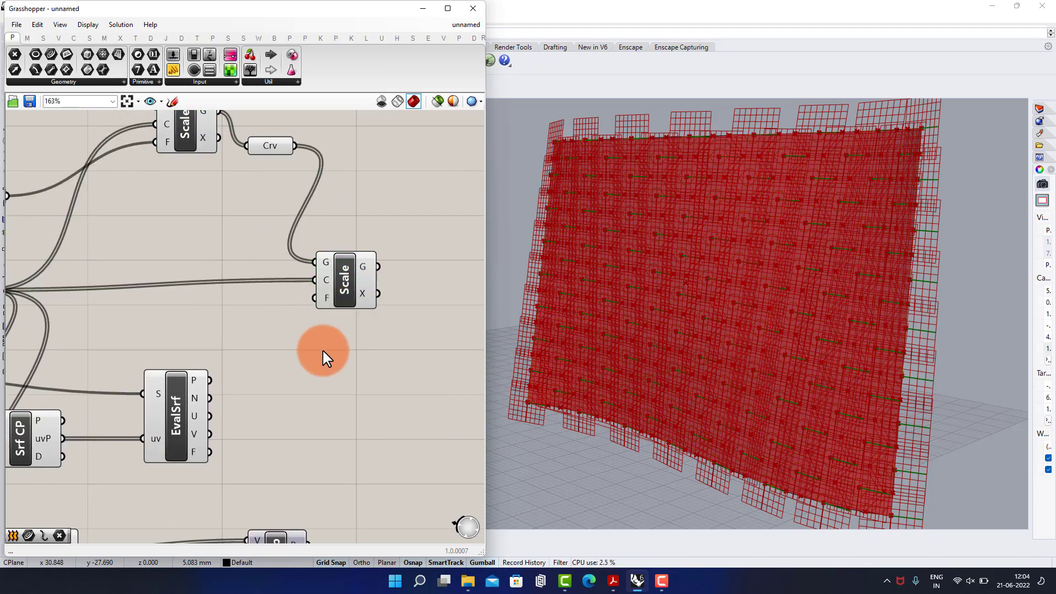
Step: Connect Remap Numbers' R output to the second Scale component's F input
right_drag(268, 436, 245, 396)
drag(286, 505, 297, 262)
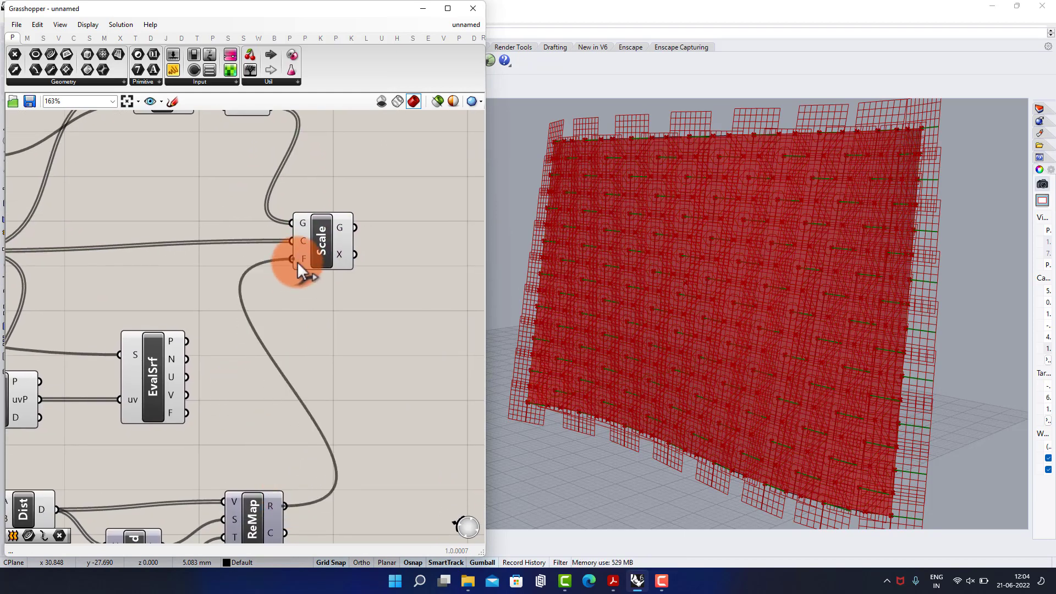
click(319, 246)
scroll(306, 262, down, 3)
right_drag(306, 262, 420, 291)
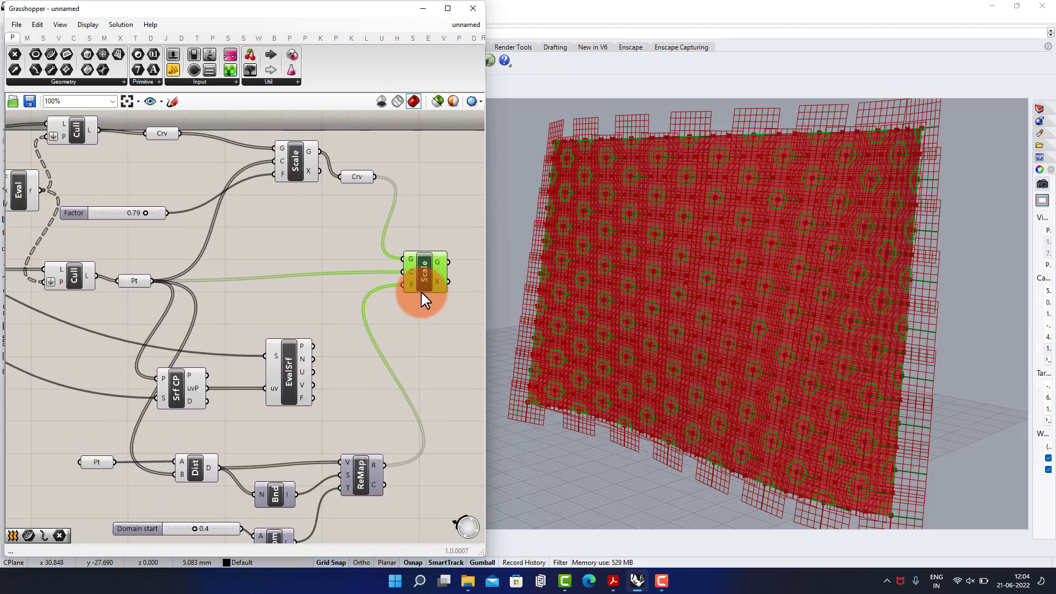
Step: Turn off the preview of every component except the second Scale
scroll(389, 228, down, 5)
drag(449, 180, 149, 436)
middle_click(149, 436)
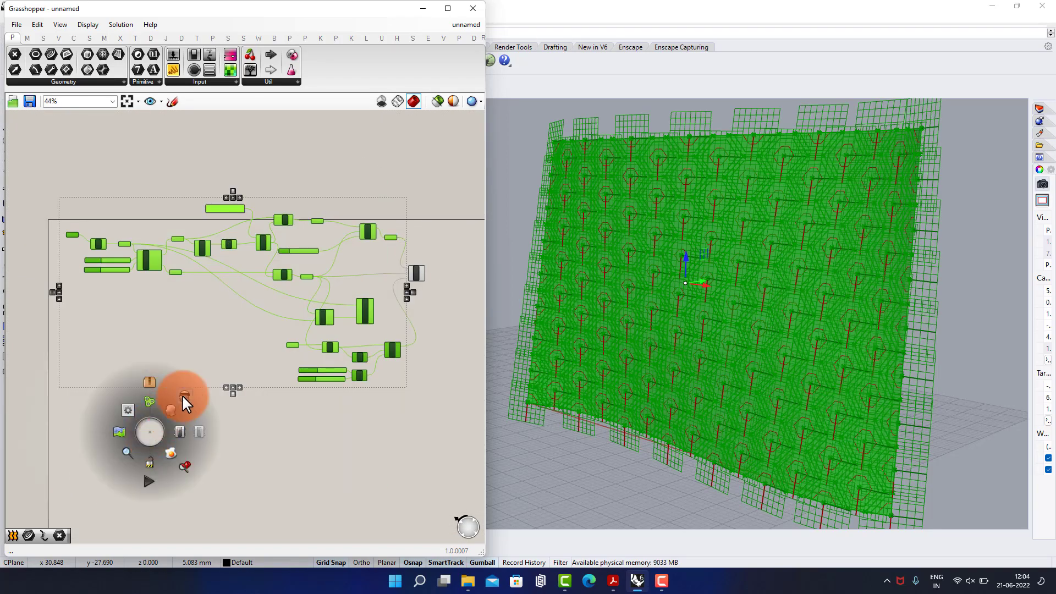
click(183, 395)
Step: Set the Domain start slider to 0.3 and the Domain end slider to 0.9
scroll(378, 341, up, 6)
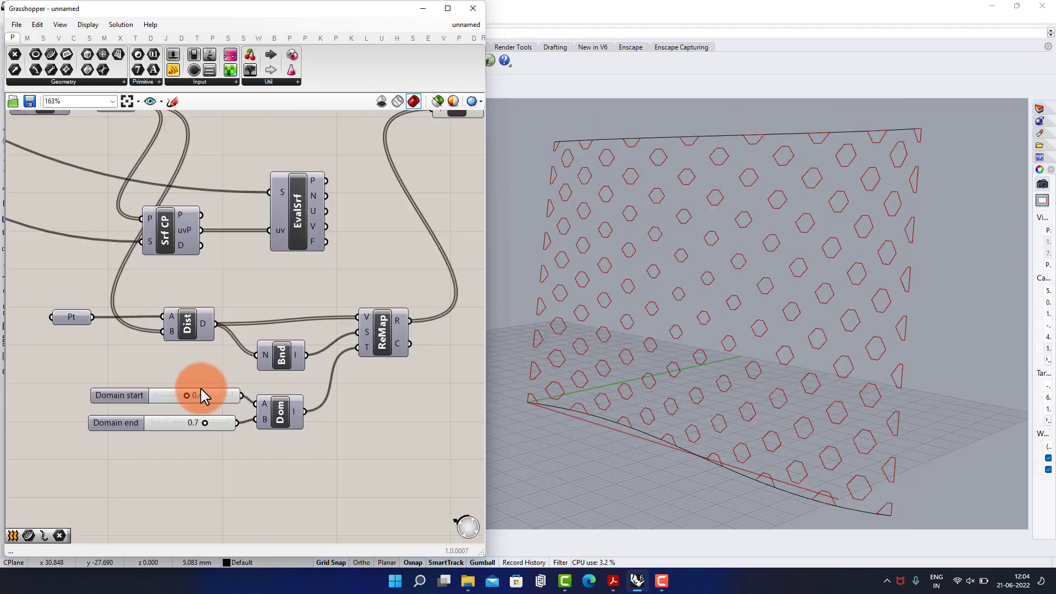
scroll(202, 395, up, 4)
drag(182, 390, 150, 394)
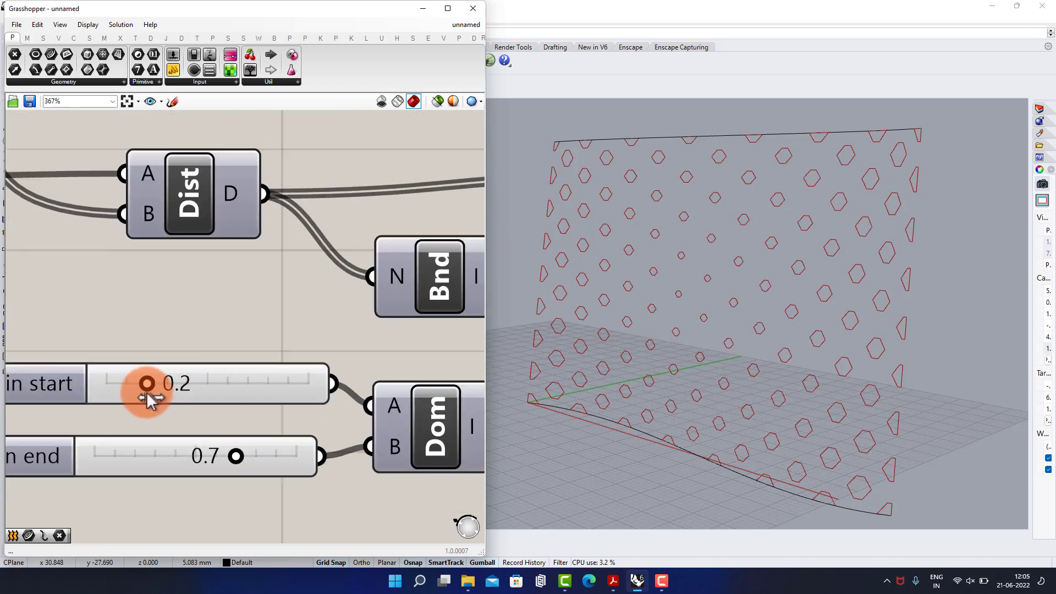
right_drag(234, 452, 194, 431)
drag(205, 447, 245, 446)
mouse_move(108, 365)
mouse_down()
mouse_move(110, 373)
mouse_move(218, 369)
mouse_move(109, 371)
mouse_move(125, 365)
mouse_up()
Step: Add a Curve parameter holding the second Scale component's geometry output
scroll(248, 297, down, 5)
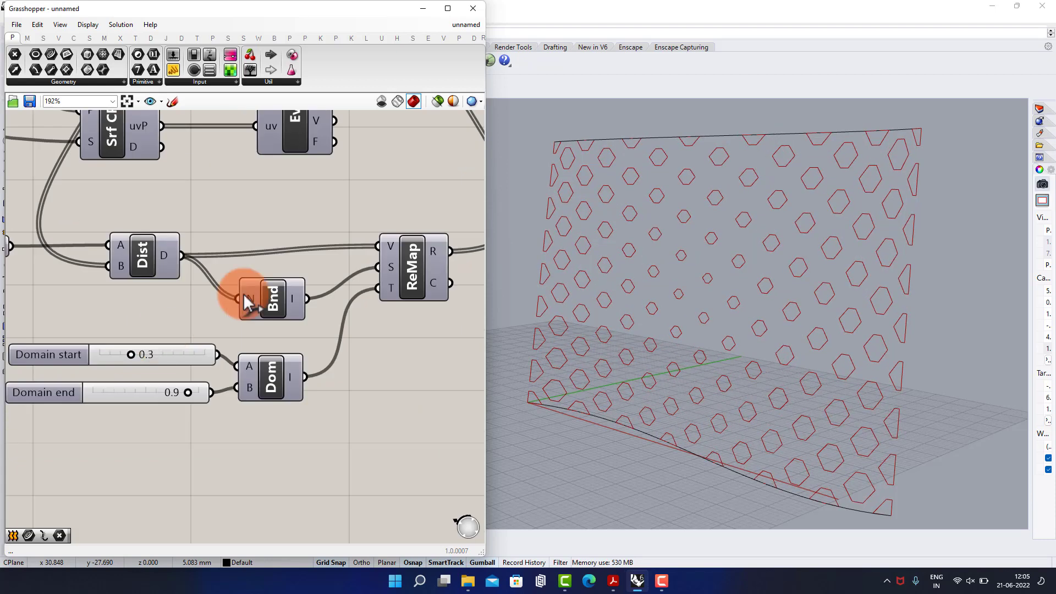
right_drag(316, 300, 239, 350)
scroll(279, 241, up, 4)
right_drag(207, 248, 272, 345)
scroll(271, 345, down, 1)
drag(273, 351, 286, 357)
click(517, 420)
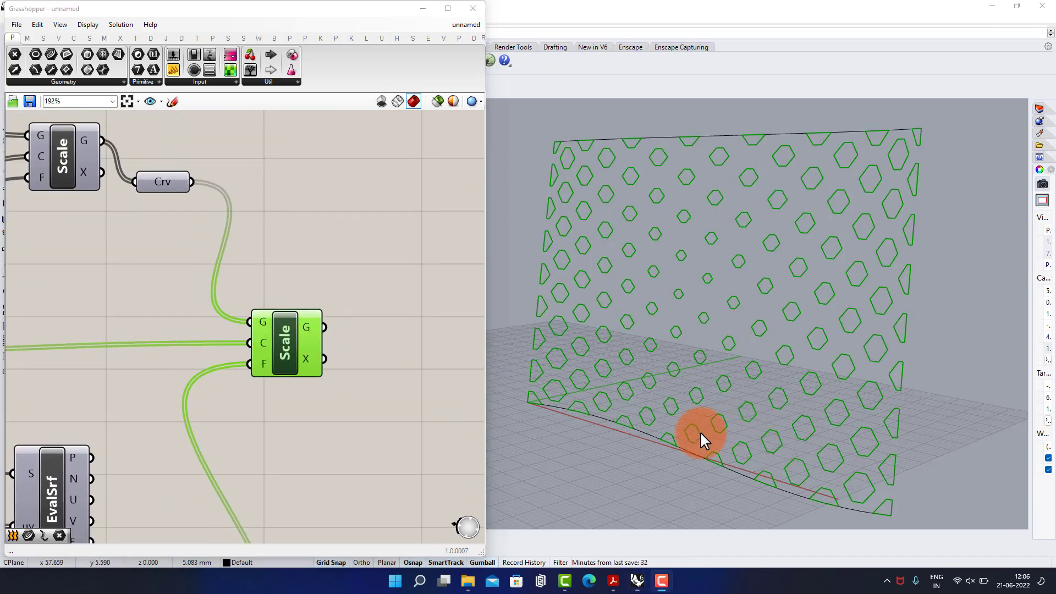
click(365, 302)
right_drag(365, 302, 307, 323)
double_click(311, 328)
text(curve)
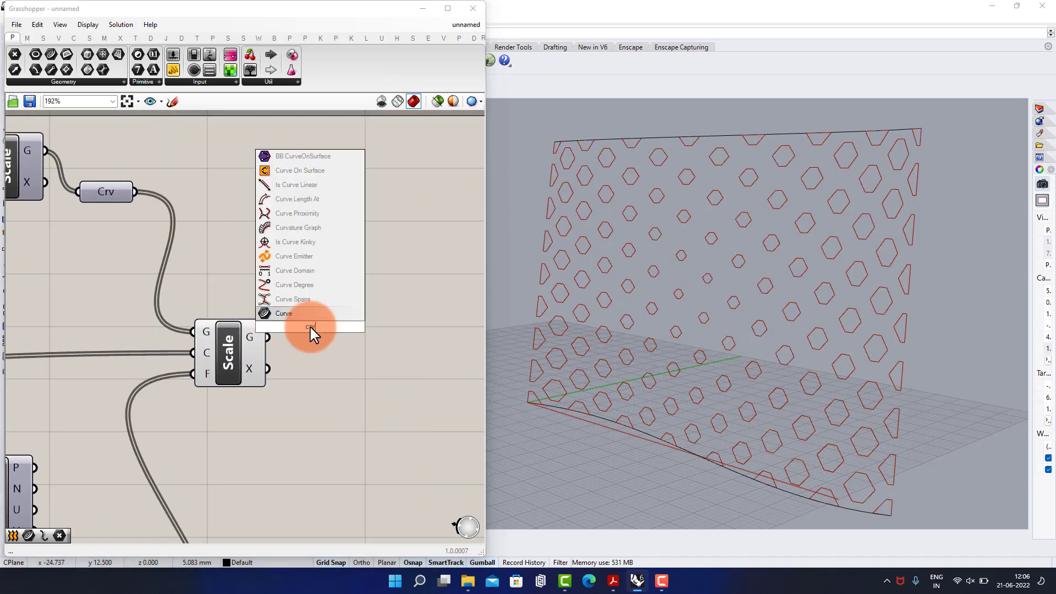
click(299, 318)
scroll(341, 272, down, 3)
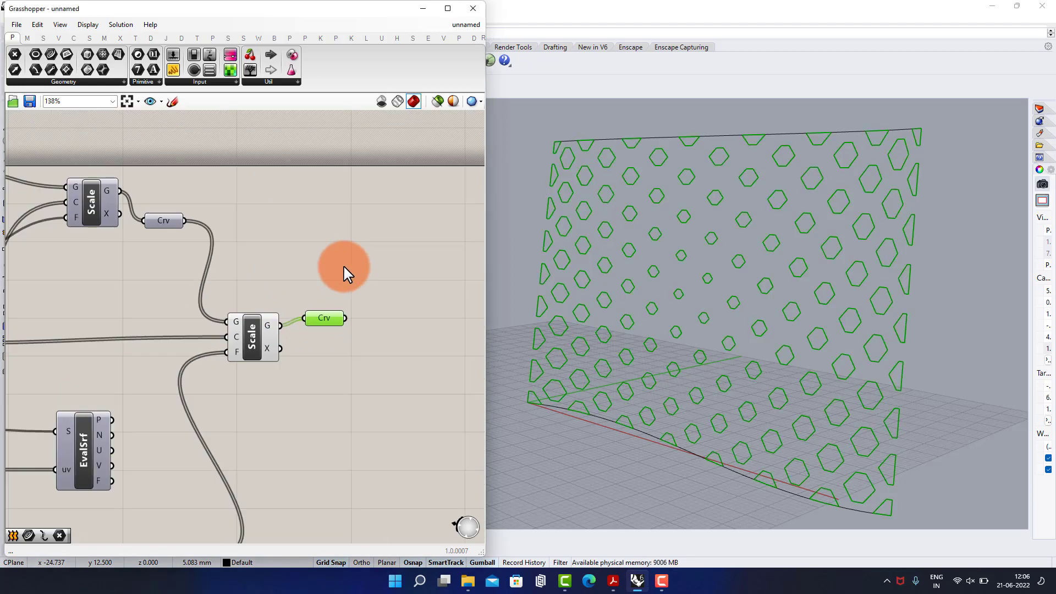
Step: Add a Move component and feed the newly added Curve parameter into its geometry input
scroll(278, 290, up, 2)
click(362, 316)
double_click(361, 318)
text(move)
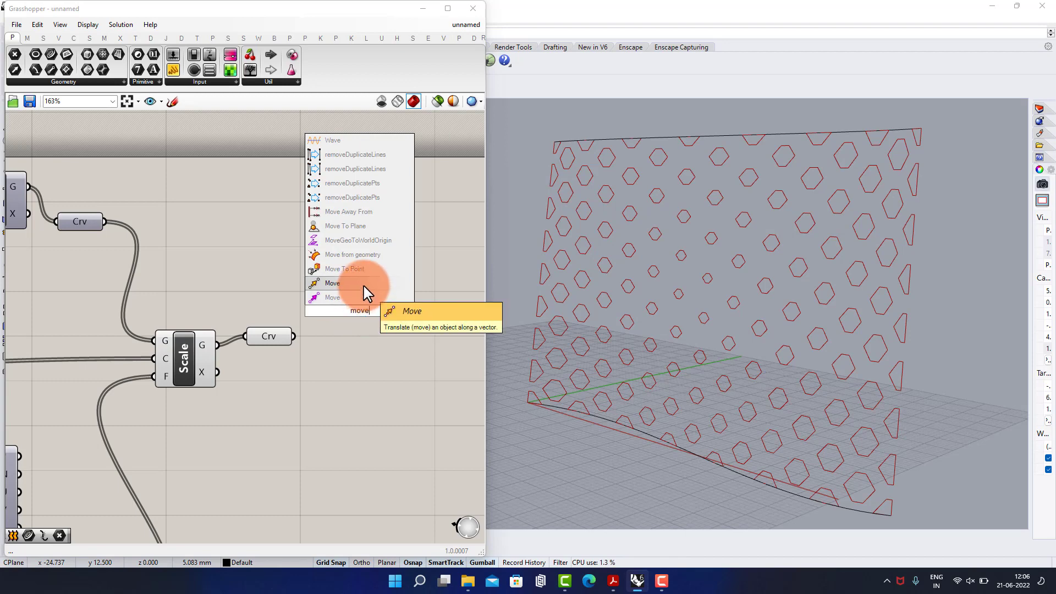
click(358, 297)
scroll(330, 354, up, 3)
drag(279, 315, 392, 311)
scroll(288, 282, down, 1)
click(318, 392)
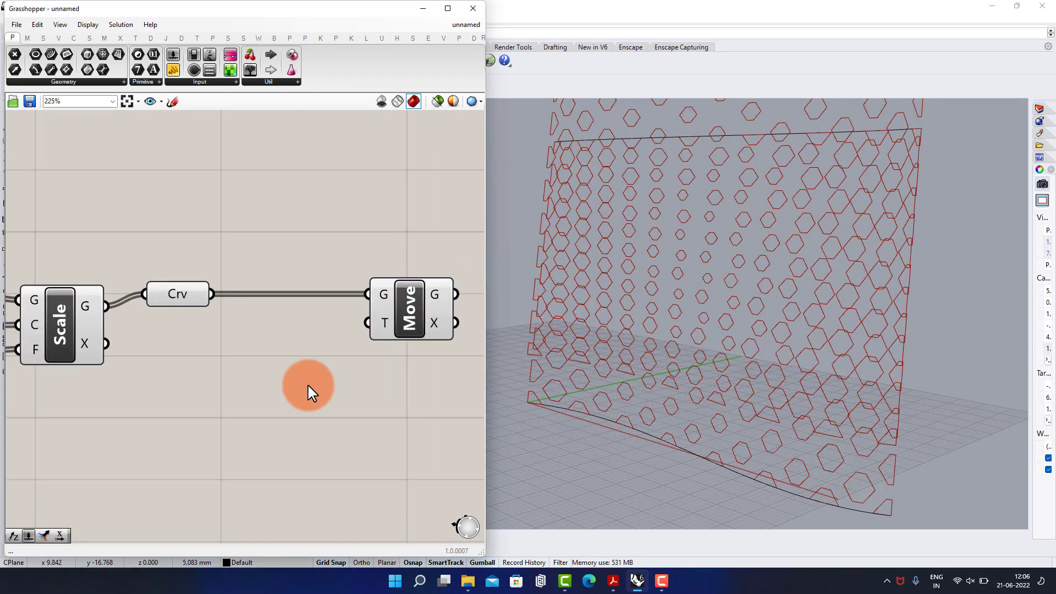
Step: Add a Multiplication component, feed its result into the Move component's translation input, and shift both components further from the Curve parameter
scroll(308, 390, up, 1)
double_click(316, 386)
text(mul)
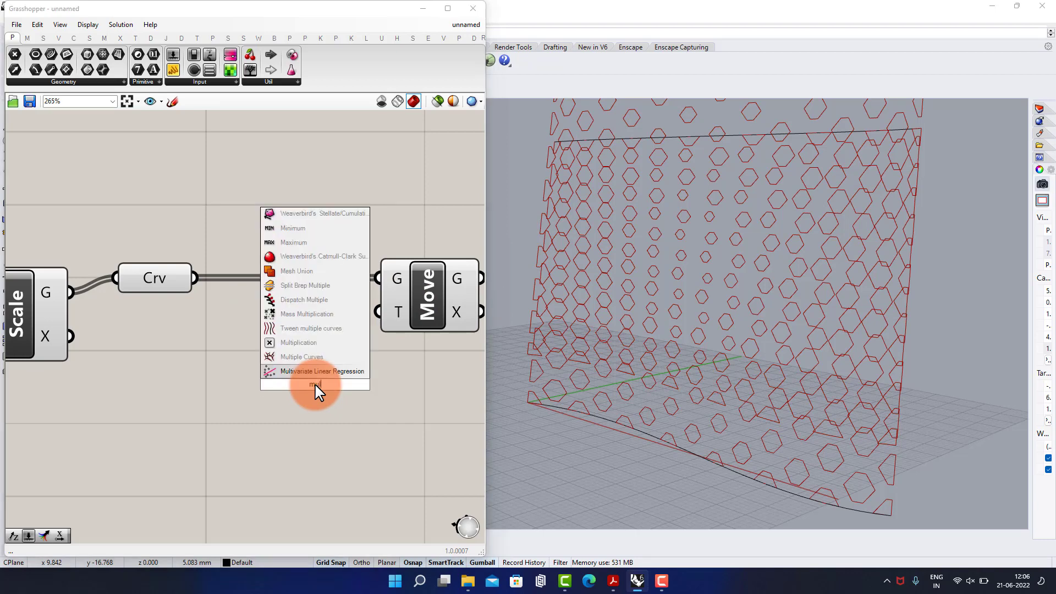
click(326, 346)
drag(365, 385, 378, 312)
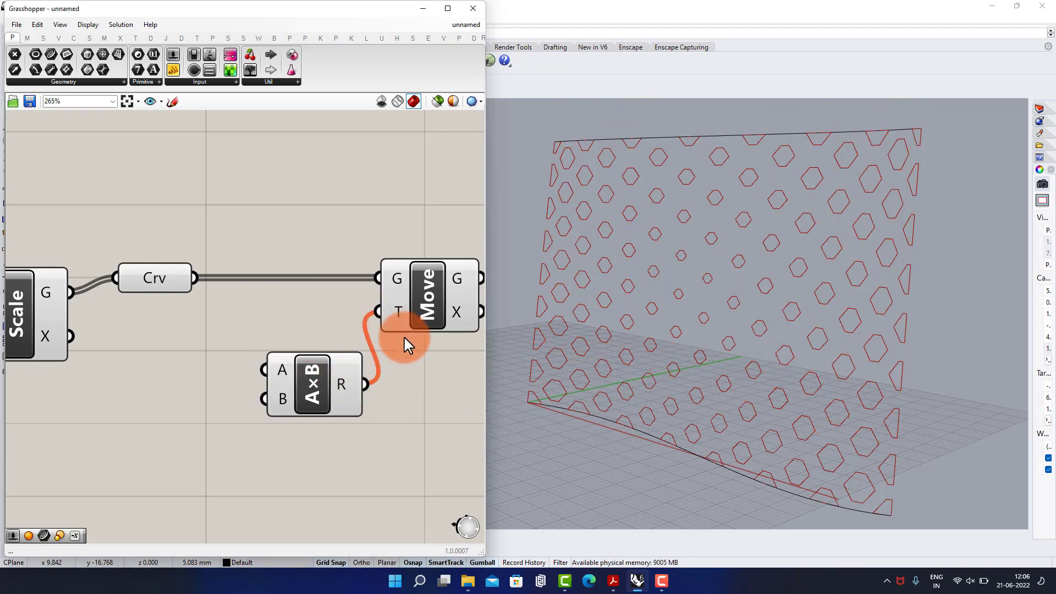
right_drag(470, 452, 401, 416)
drag(404, 407, 283, 220)
drag(239, 329, 389, 344)
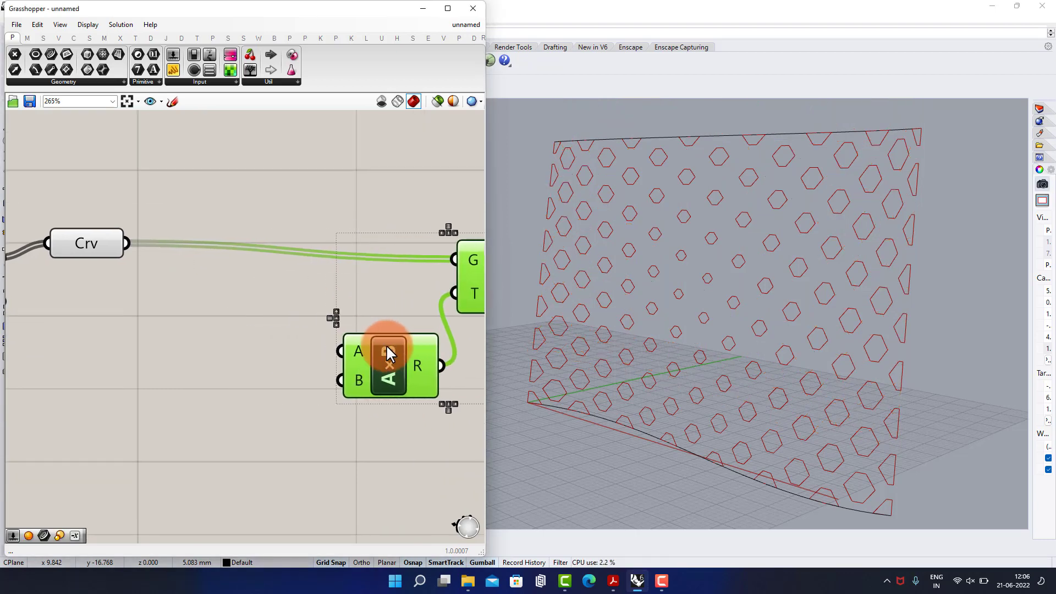
click(160, 364)
Step: Feed the Evaluate Surface component's normal output into the Multiplication component's A input
right_drag(154, 364, 242, 333)
scroll(240, 333, down, 2)
right_drag(155, 314, 319, 220)
scroll(188, 282, down, 2)
drag(131, 275, 434, 212)
Step: Add a number slider ranging from -2.0 to 2.0, feed it into the Multiplication's B input, and set it to -1.5
scroll(406, 229, up, 3)
right_drag(406, 229, 268, 321)
scroll(268, 321, up, 2)
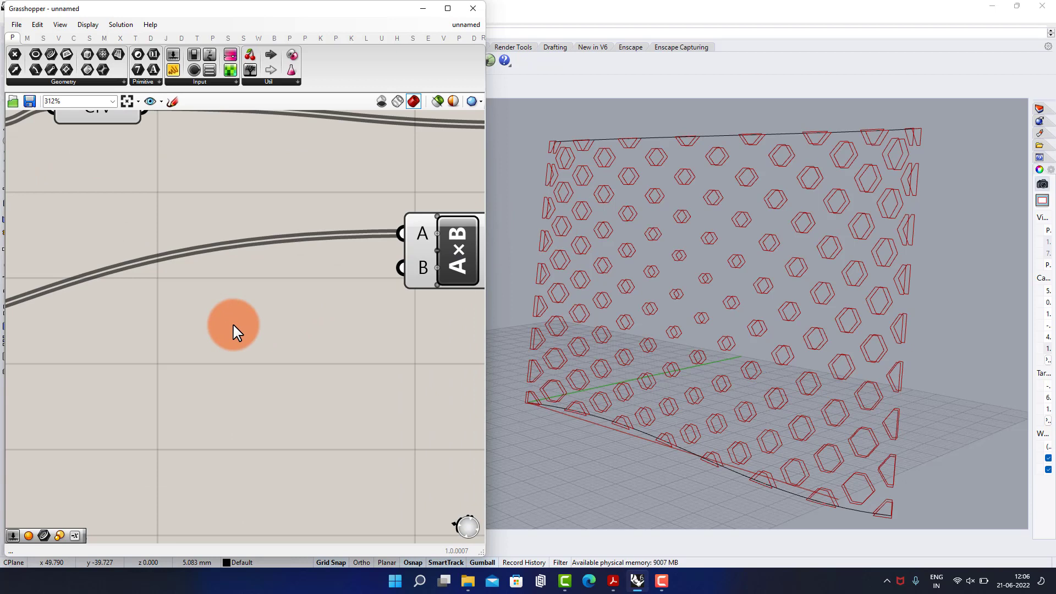
double_click(187, 361)
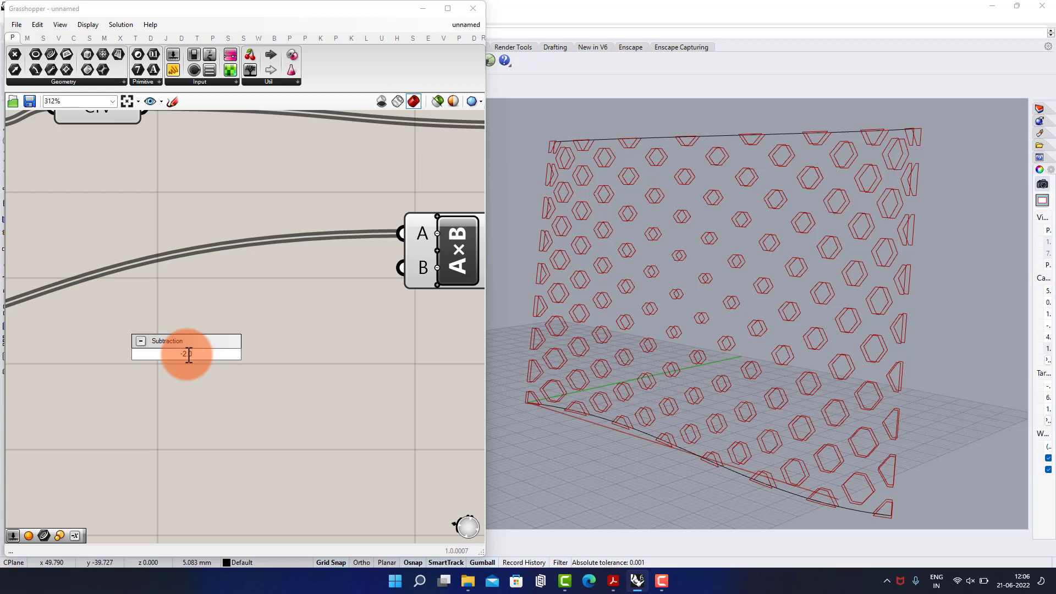
text(-2.0<2.0)
key(Return)
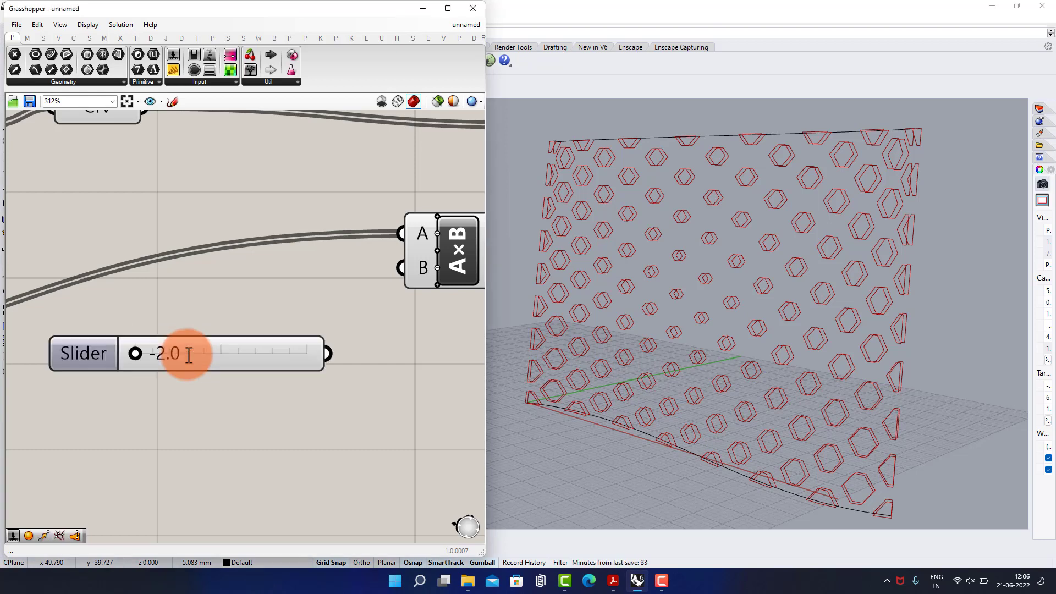
drag(337, 352, 394, 267)
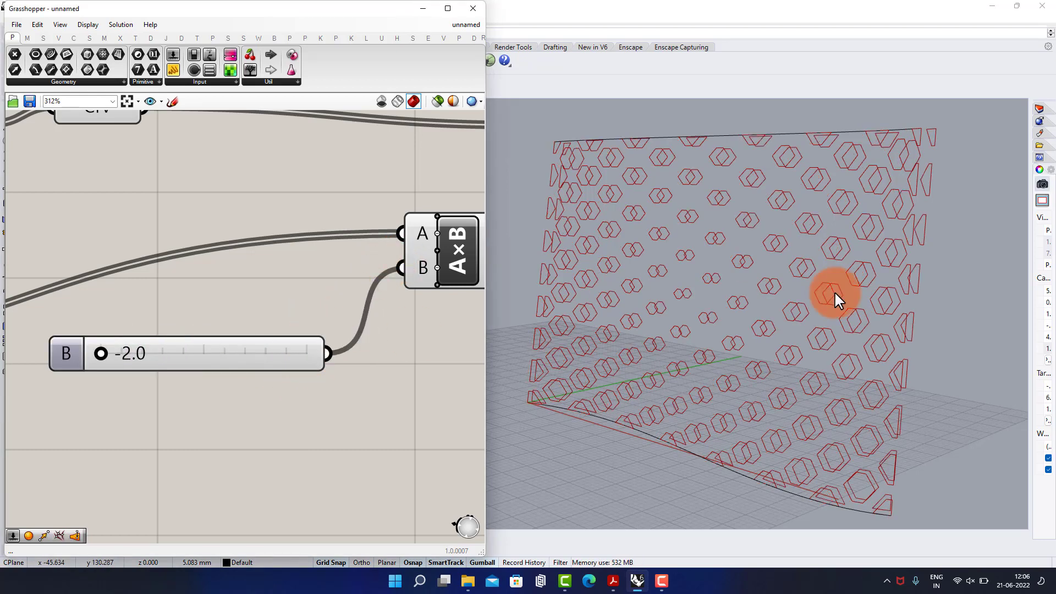
right_drag(830, 295, 503, 342)
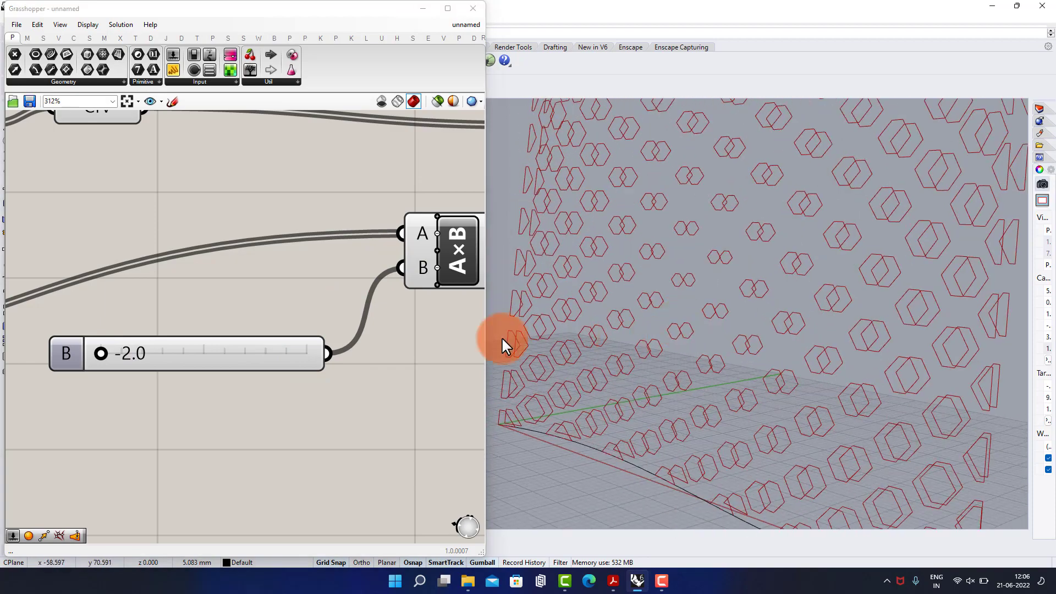
drag(106, 357, 134, 389)
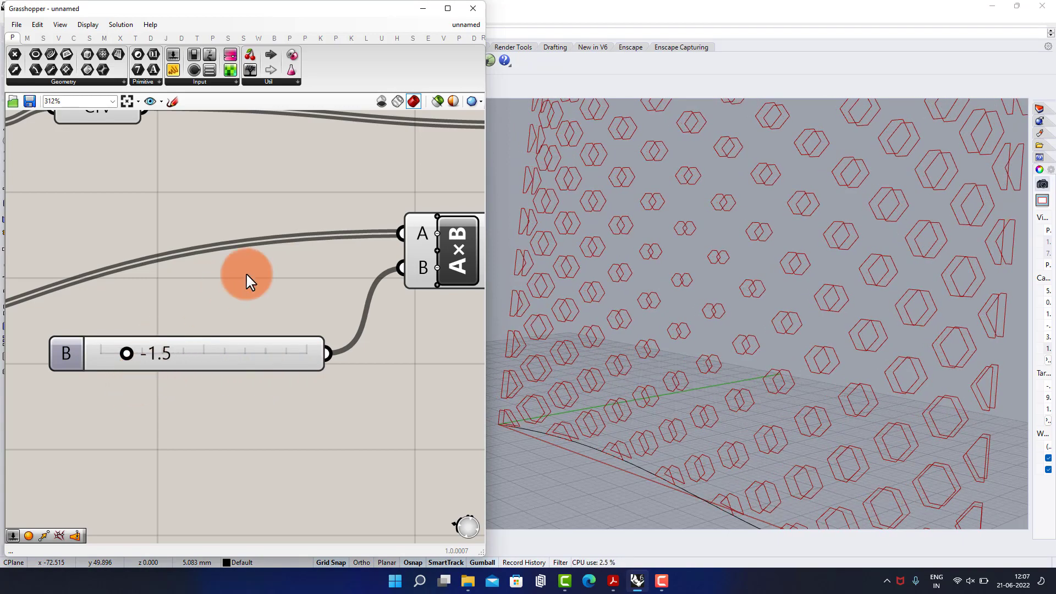
Step: Add a Merge component above and beyond the Curve parameter that holds the first Scale's output
scroll(258, 264, down, 2)
right_drag(266, 236, 254, 302)
scroll(254, 302, down, 2)
scroll(186, 174, down, 2)
right_drag(83, 170, 406, 263)
right_drag(289, 260, 54, 252)
right_drag(154, 186, 327, 231)
right_drag(199, 213, 158, 208)
scroll(380, 240, up, 1)
double_click(382, 240)
text(me)
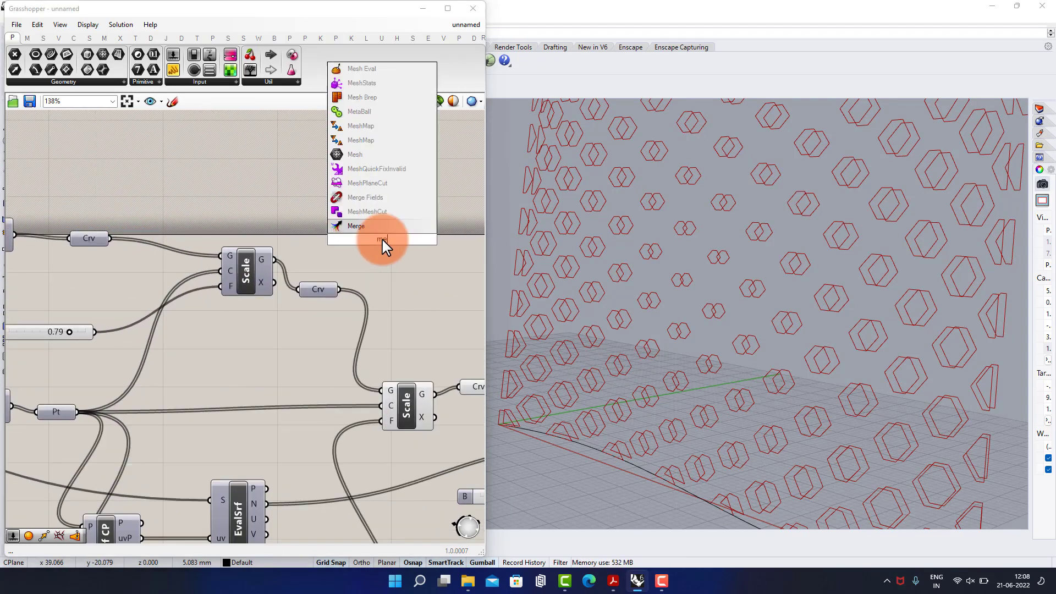
key(Return)
scroll(362, 233, up, 3)
drag(362, 233, 417, 229)
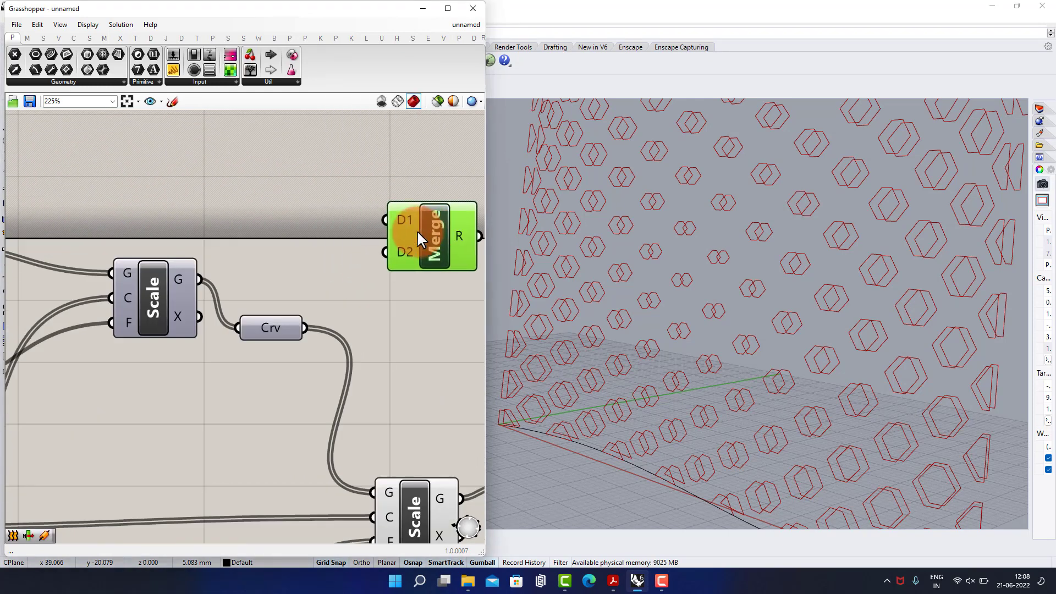
Step: Graft the D1 and D2 inputs of the Merge component
right_click(397, 223)
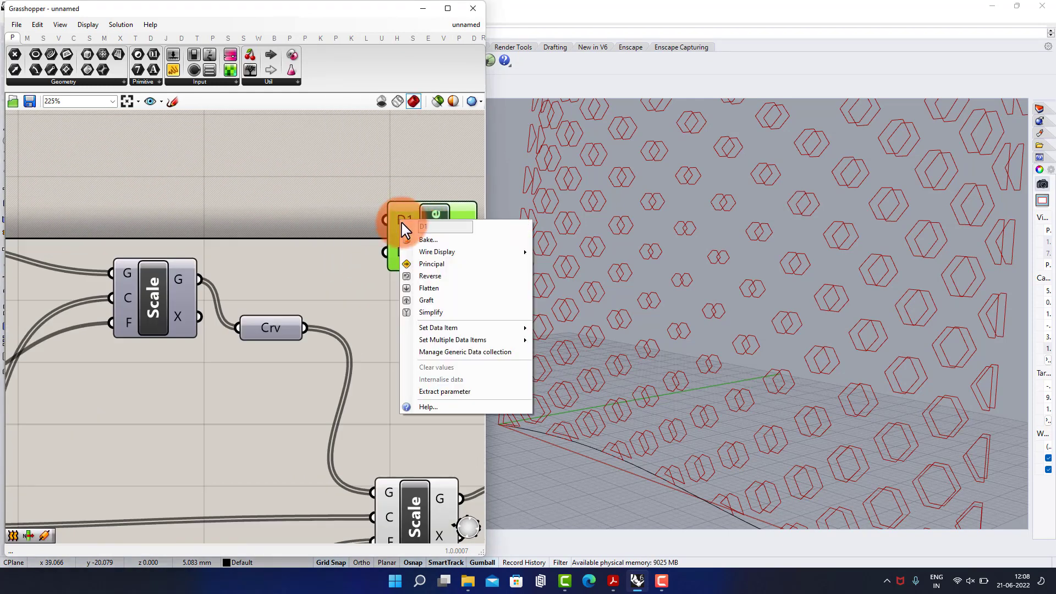
click(424, 289)
right_click(410, 253)
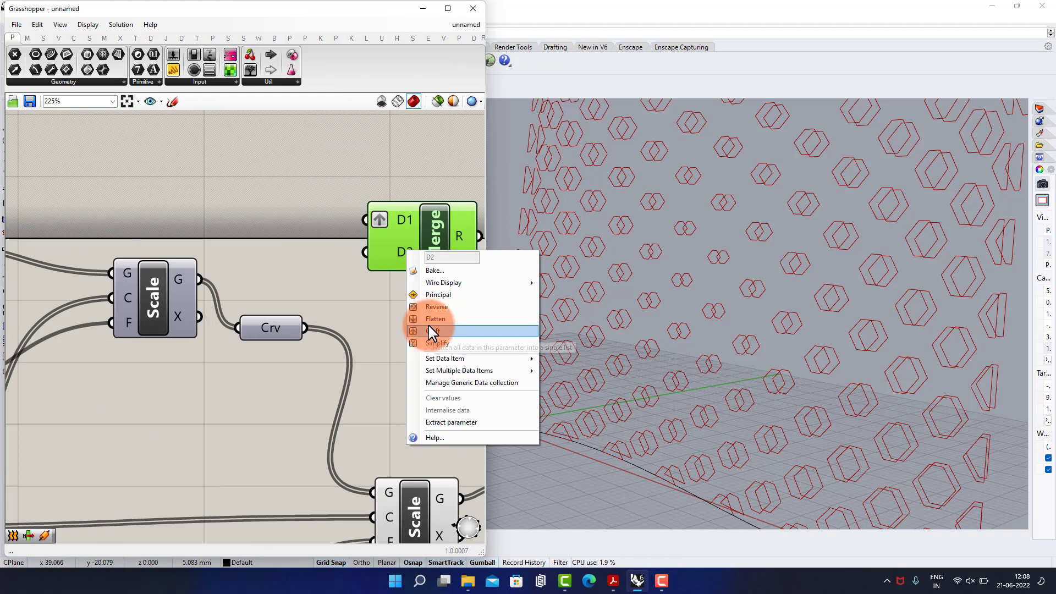
click(420, 317)
Step: Feed the first Scale's output curves into the Merge's D2 and the original cell curves into D1
drag(305, 329, 366, 252)
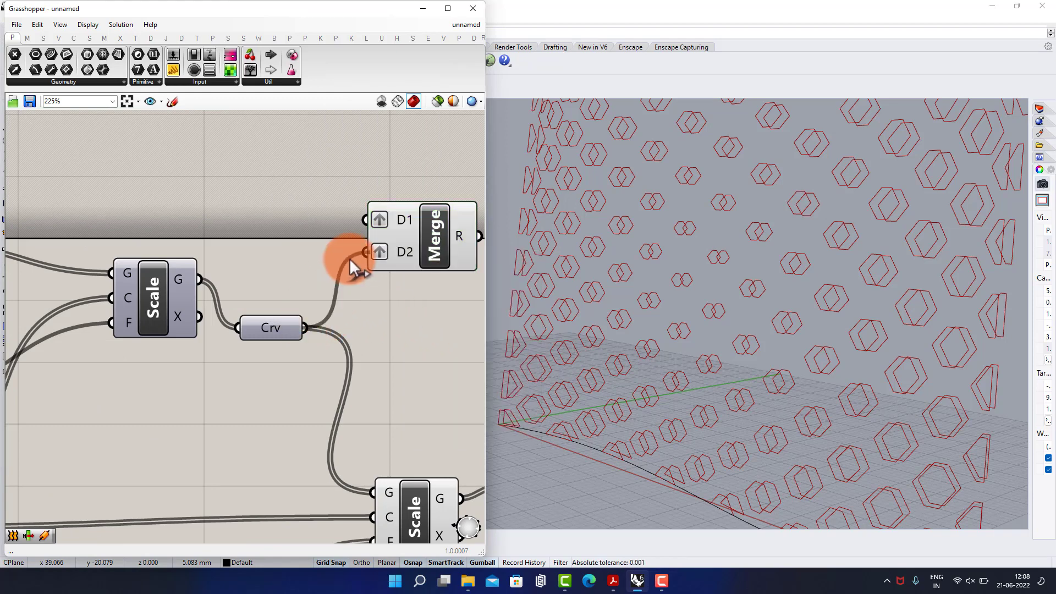
scroll(308, 236, down, 3)
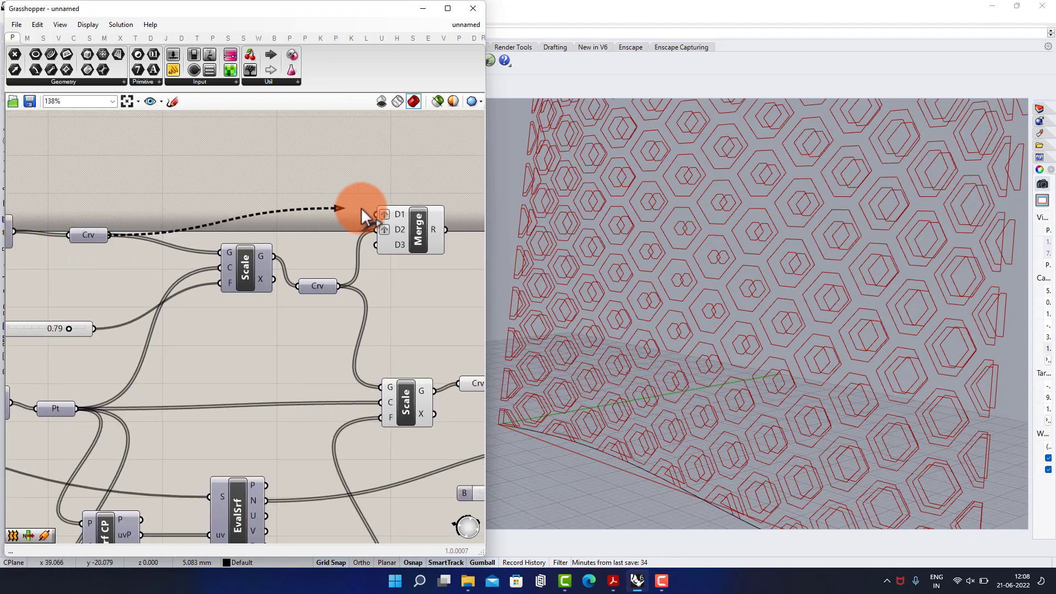
drag(361, 208, 376, 215)
Step: Add a Loft component that lofts the merged curve pairs
right_drag(468, 236, 276, 247)
scroll(275, 247, up, 1)
double_click(316, 245)
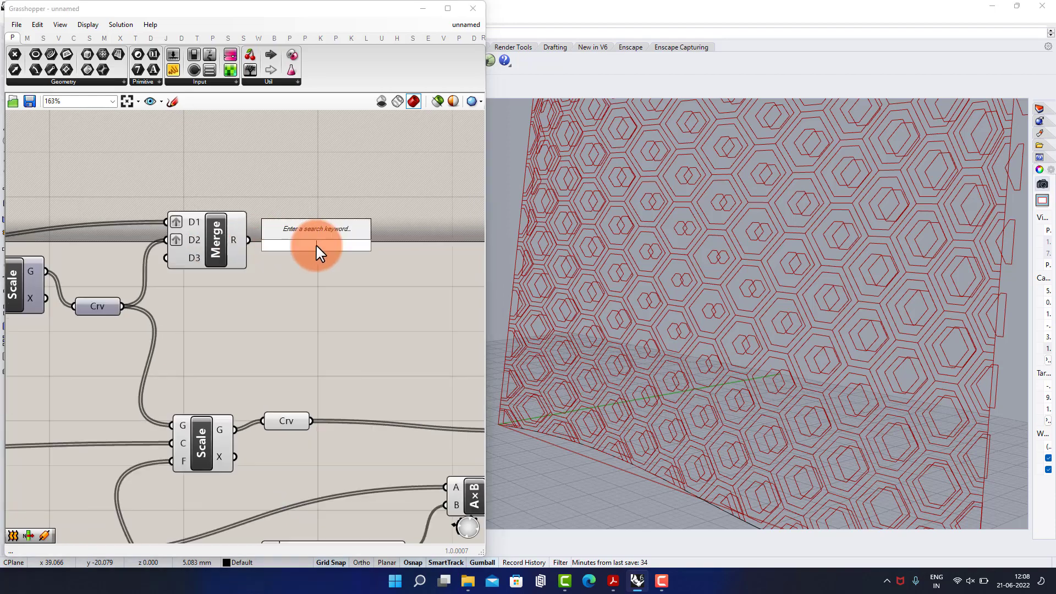
text(loft)
click(303, 229)
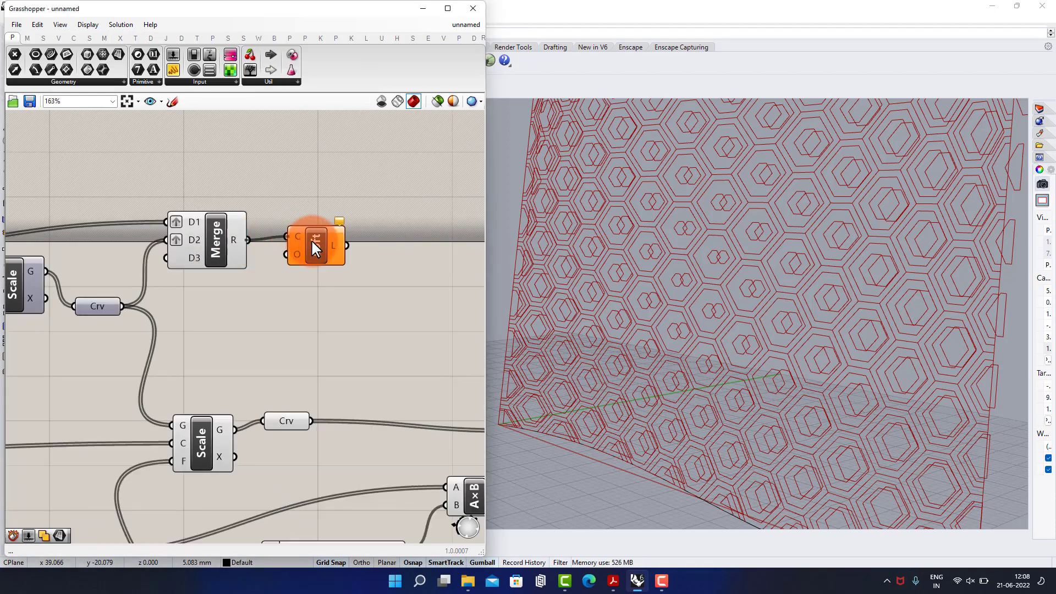
drag(309, 247, 319, 250)
click(306, 193)
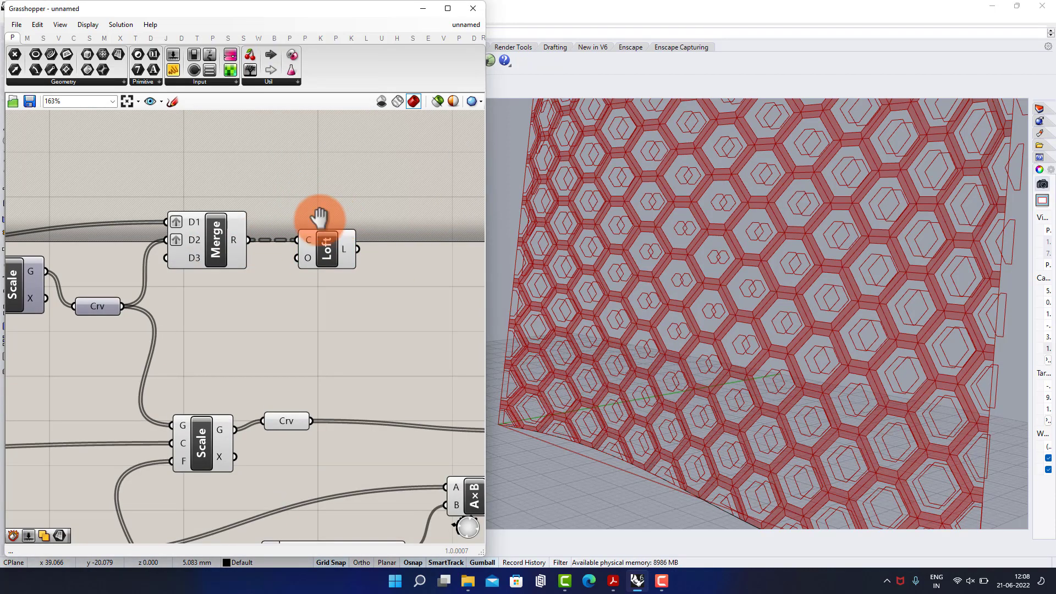
Step: Duplicate the Merge and Loft components and place the copies beyond the Move component
right_drag(318, 217, 202, 187)
scroll(231, 170, down, 2)
drag(247, 164, 121, 231)
key(ctrl+c)
key(ctrl+v)
right_drag(257, 237, 166, 221)
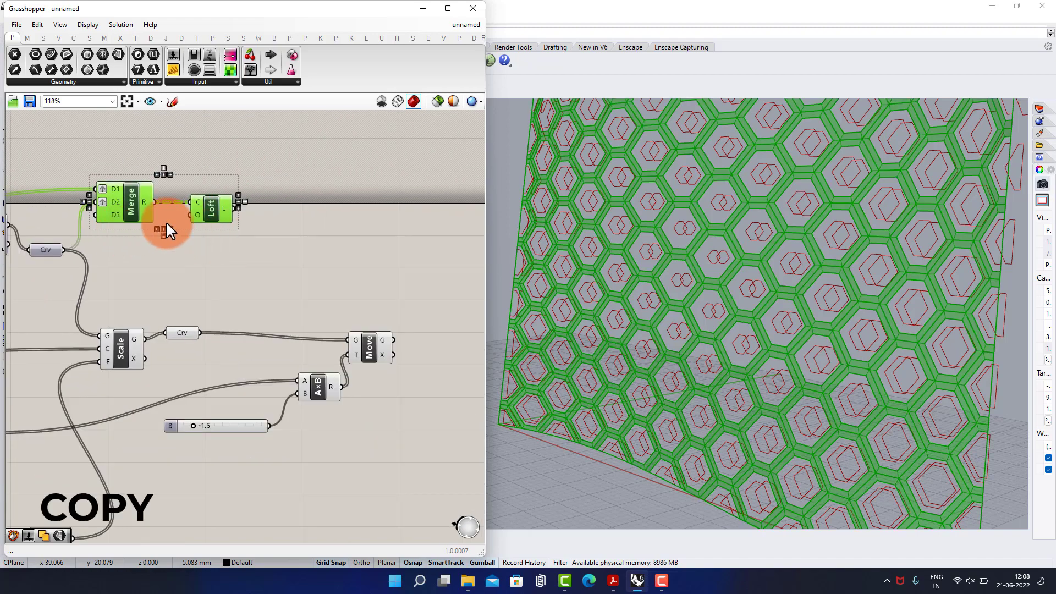
drag(113, 206, 454, 266)
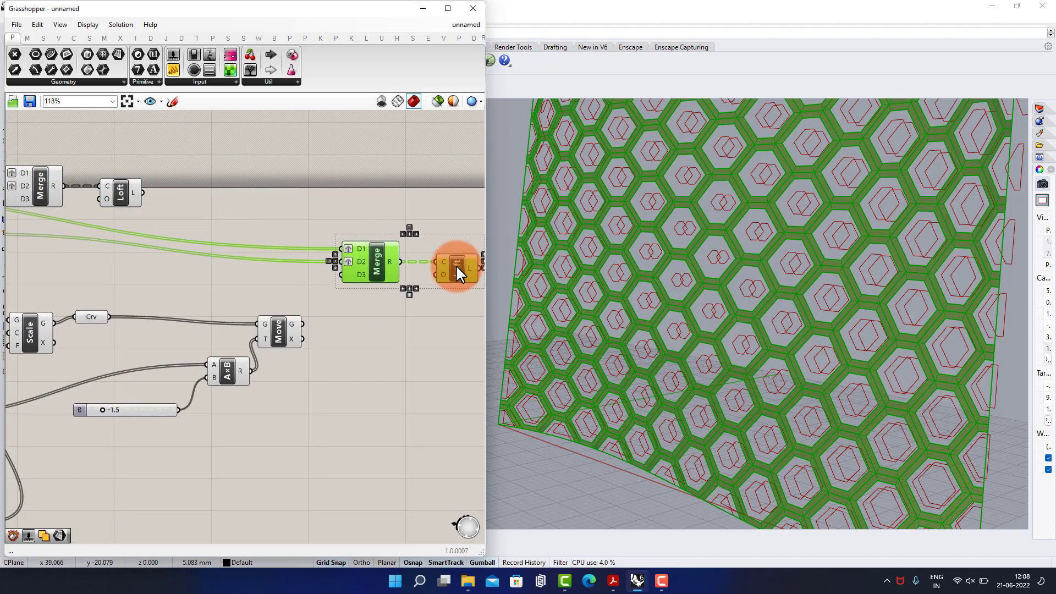
click(365, 309)
Step: Add a Curve parameter holding the Move component's geometry output
scroll(365, 308, up, 1)
right_drag(380, 208, 275, 261)
scroll(274, 259, up, 2)
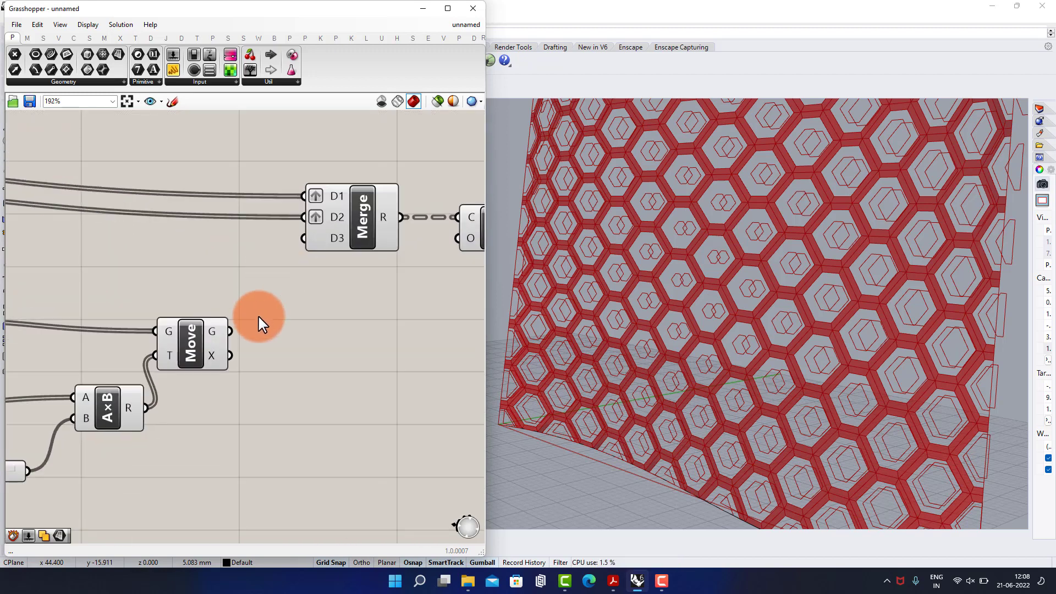
right_click(267, 320)
click(274, 303)
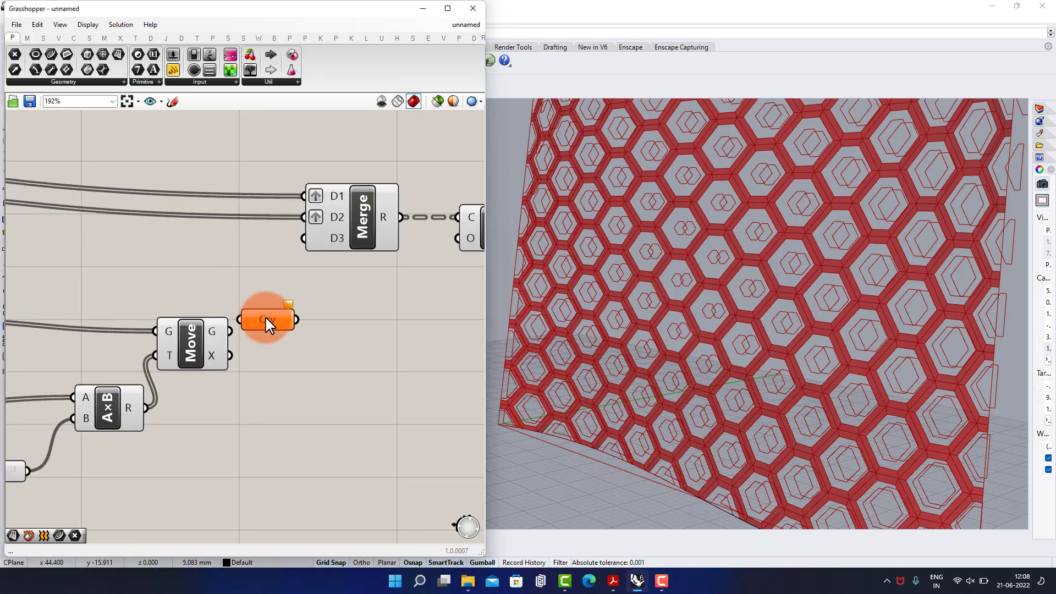
Step: Disconnect the existing wires from the D1 and D2 inputs of the copied Merge component
scroll(251, 266, down, 3)
right_drag(243, 253, 434, 255)
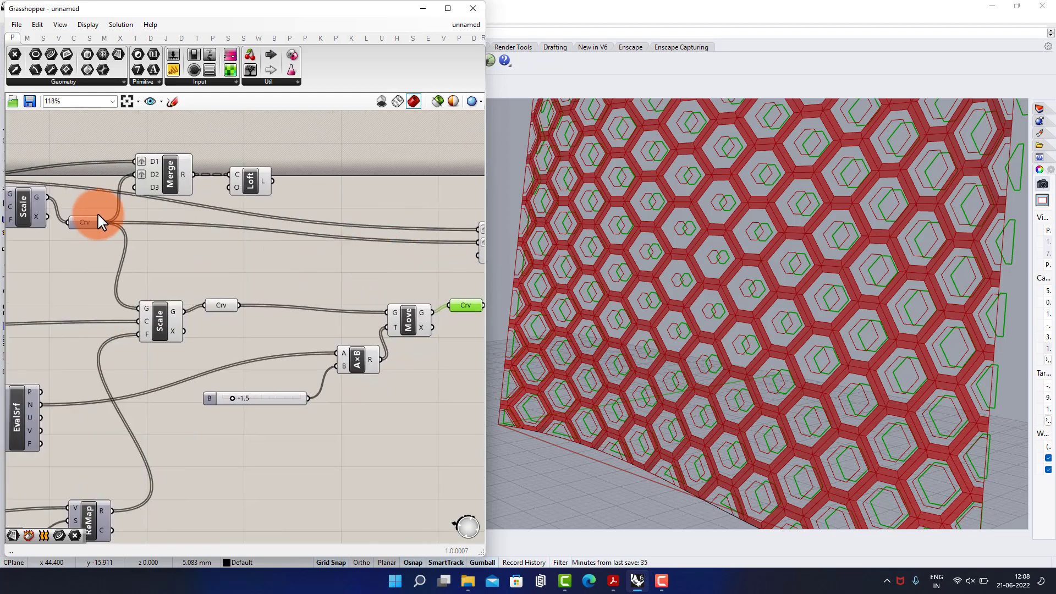
drag(103, 222, 279, 234)
right_drag(282, 235, 143, 234)
scroll(329, 232, up, 2)
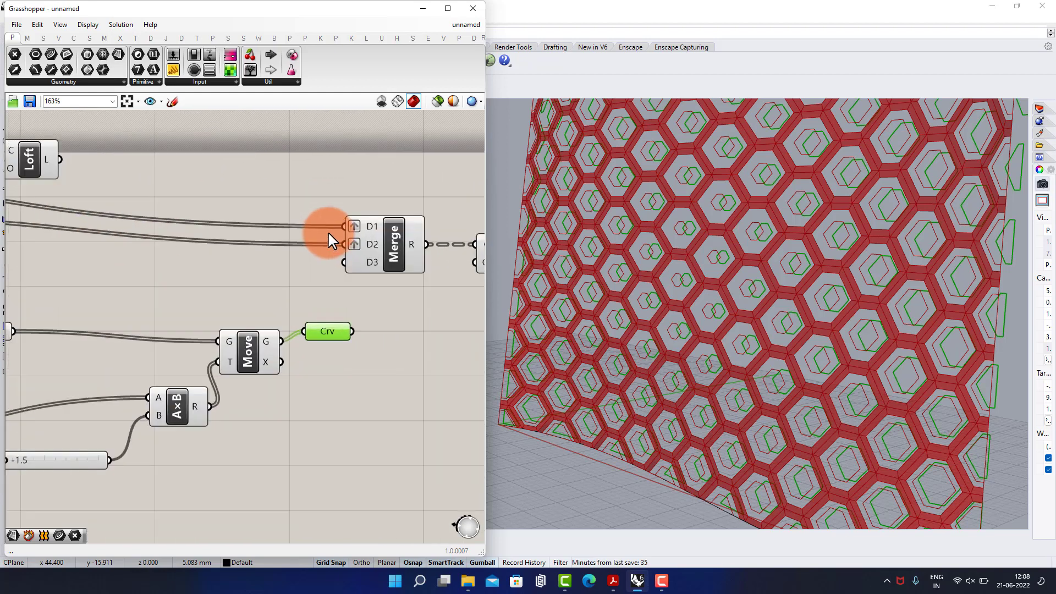
right_click(395, 258)
mouse_move(488, 287)
click(529, 288)
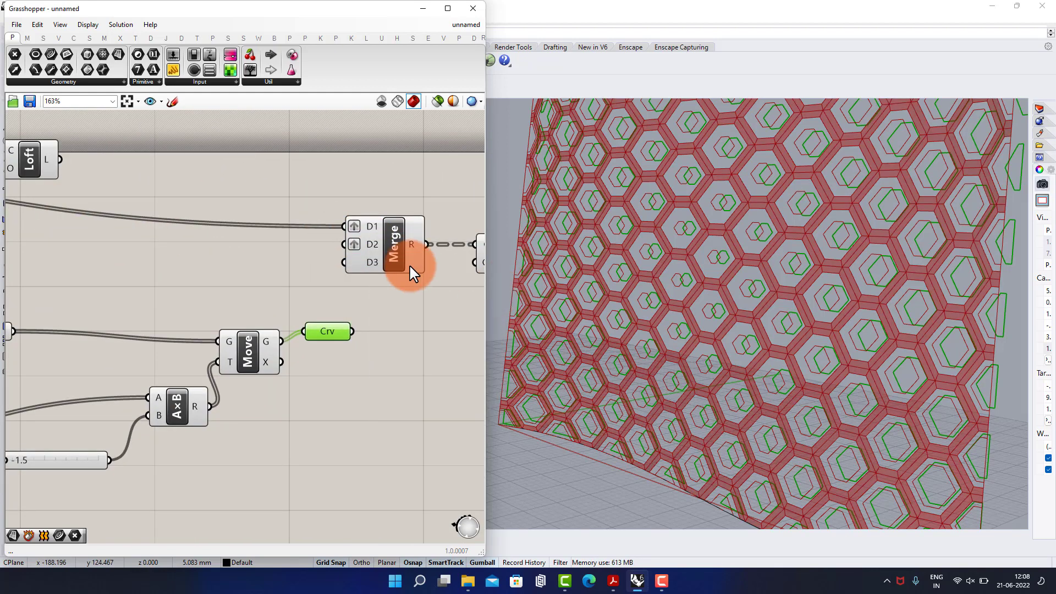
right_click(368, 226)
click(520, 278)
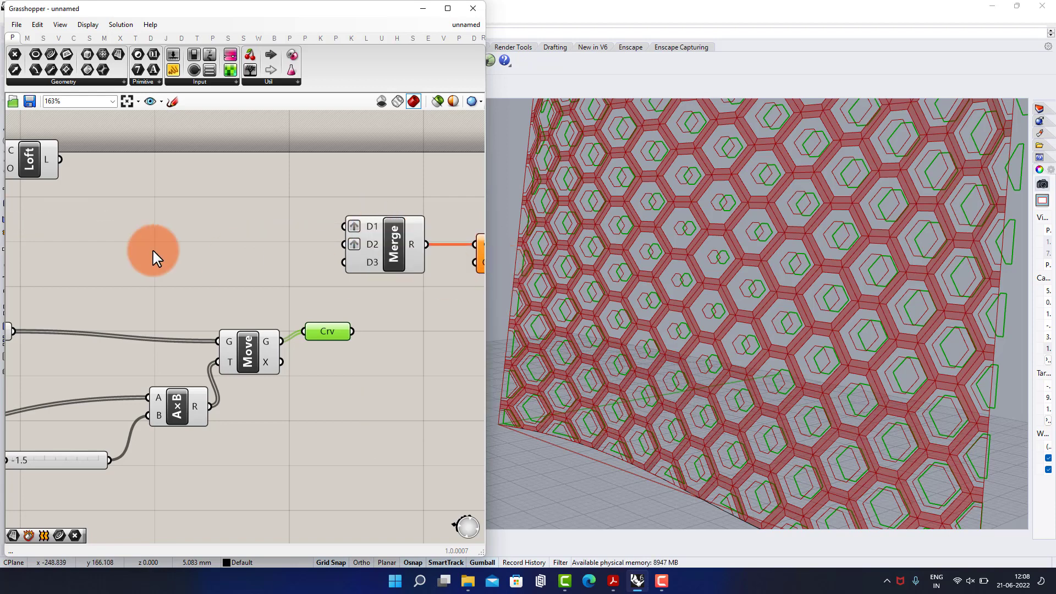
Step: Feed the moved curves into the copied Merge's D2 and the first Scale's output curves into D1
drag(324, 256, 345, 262)
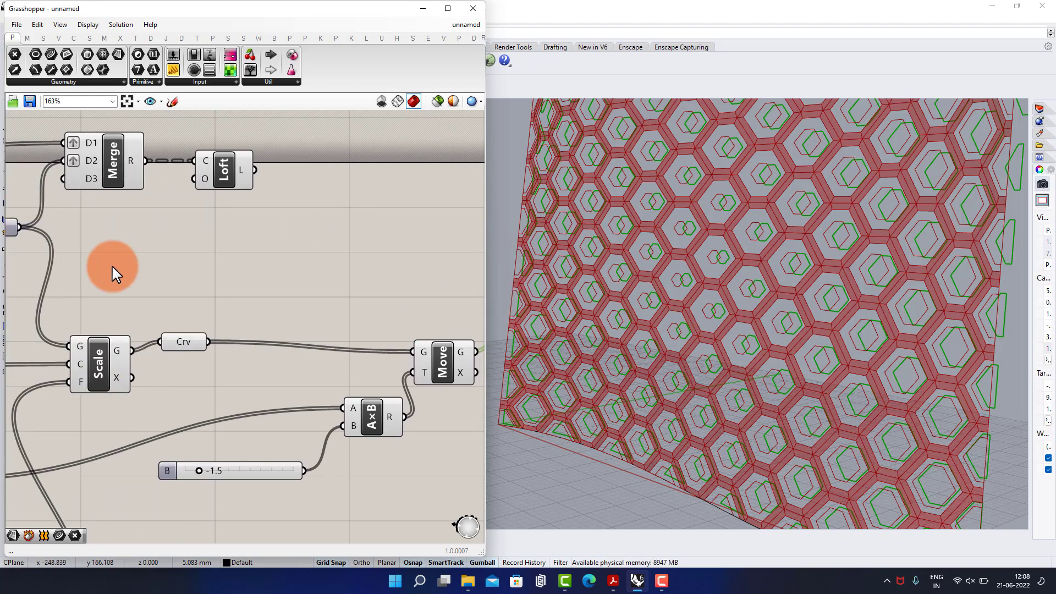
drag(29, 229, 465, 242)
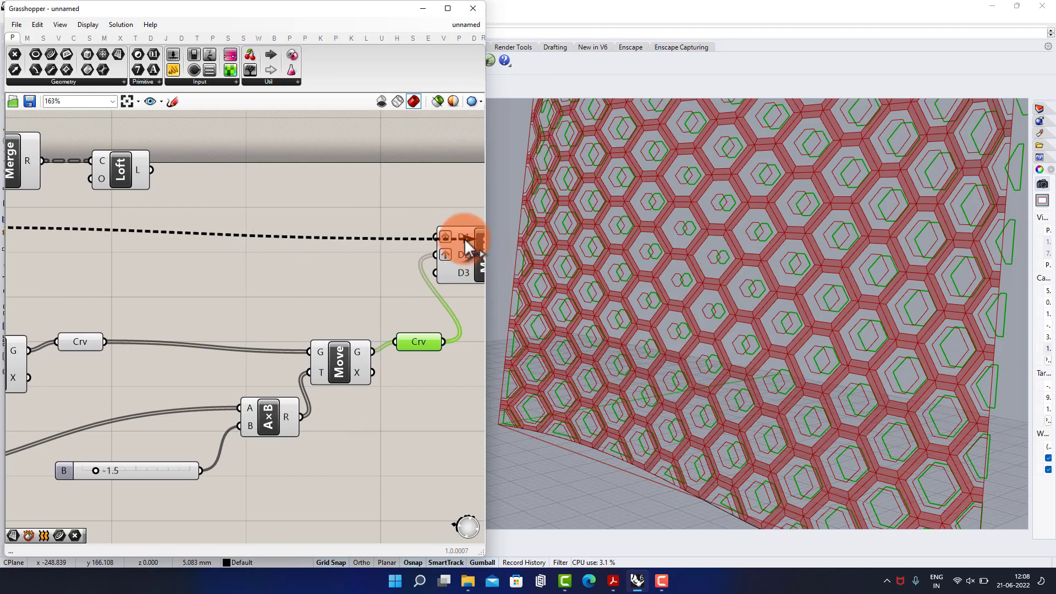
right_drag(385, 311, 218, 293)
right_drag(858, 294, 770, 226)
click(338, 313)
scroll(273, 300, down, 3)
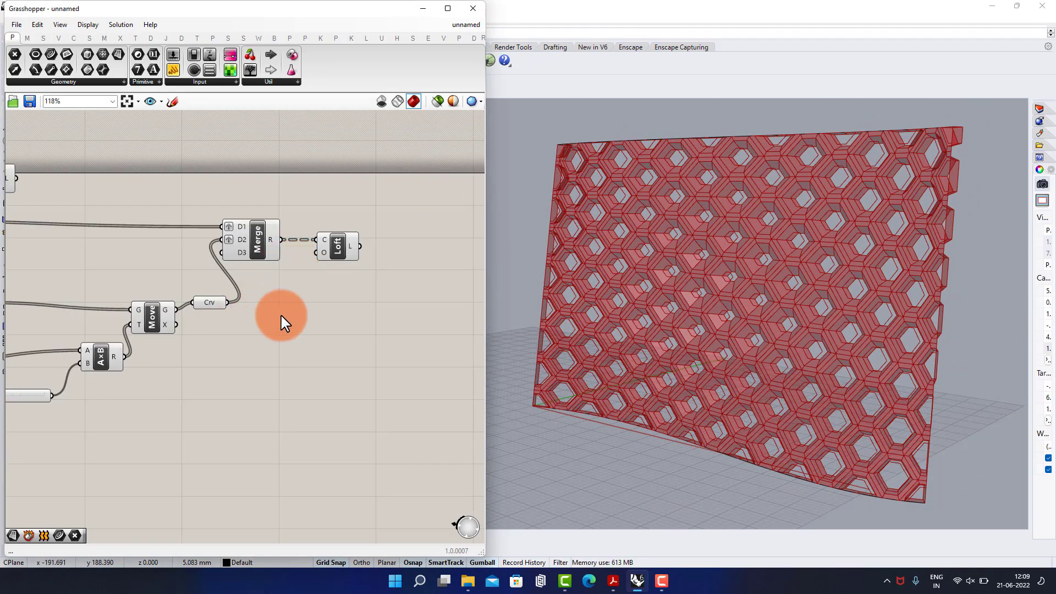
scroll(283, 321, up, 1)
double_click(282, 315)
text(x)
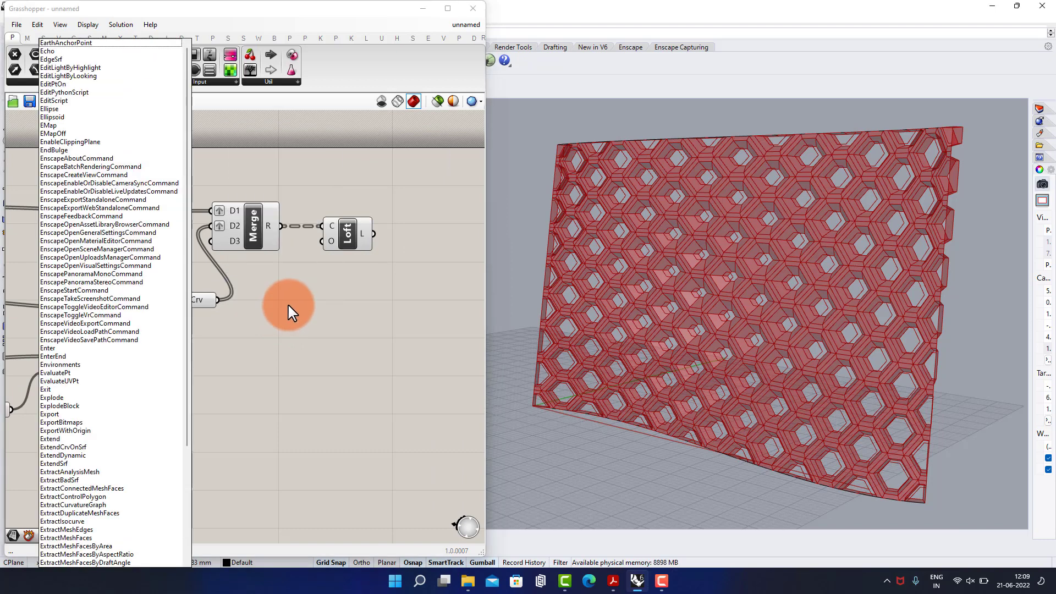
double_click(289, 304)
text(exlo)
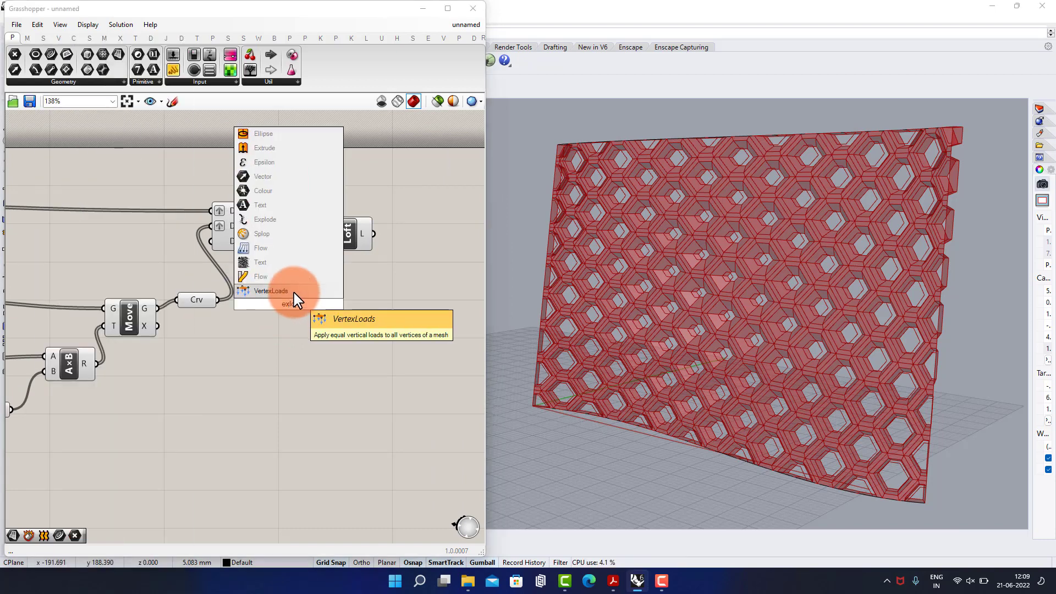
key(Escape)
Step: Add an Explode component and feed the moved curves into its curve input
double_click(292, 307)
text(ex)
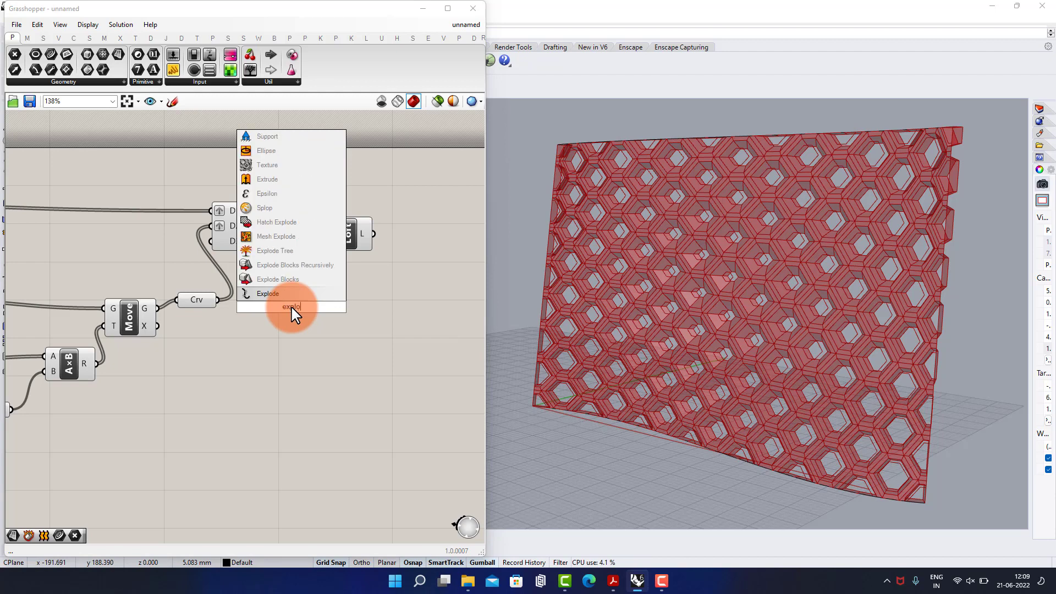
text(plo)
key(Return)
drag(218, 304, 288, 318)
Step: Turn off the preview of both Merge components and both Loft components
scroll(354, 325, down, 2)
scroll(371, 300, down, 3)
drag(427, 181, 110, 256)
middle_click(110, 254)
click(154, 222)
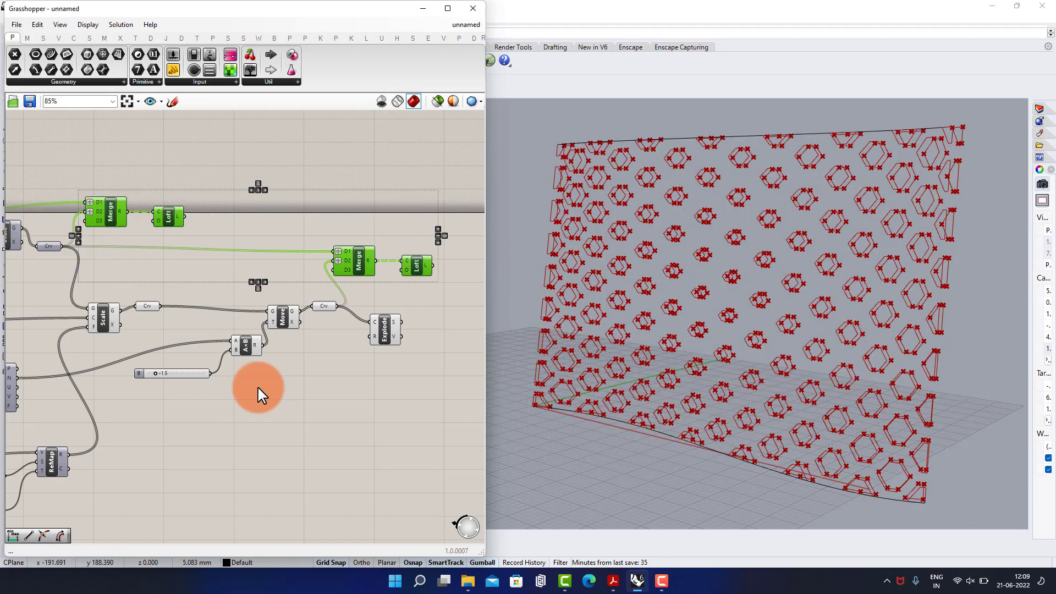
click(258, 388)
Step: Turn off the preview of the Move component and the Curve parameter feeding it, selected together with the Multiplication and its slider
scroll(404, 314, up, 6)
right_drag(379, 313, 318, 318)
scroll(295, 247, down, 5)
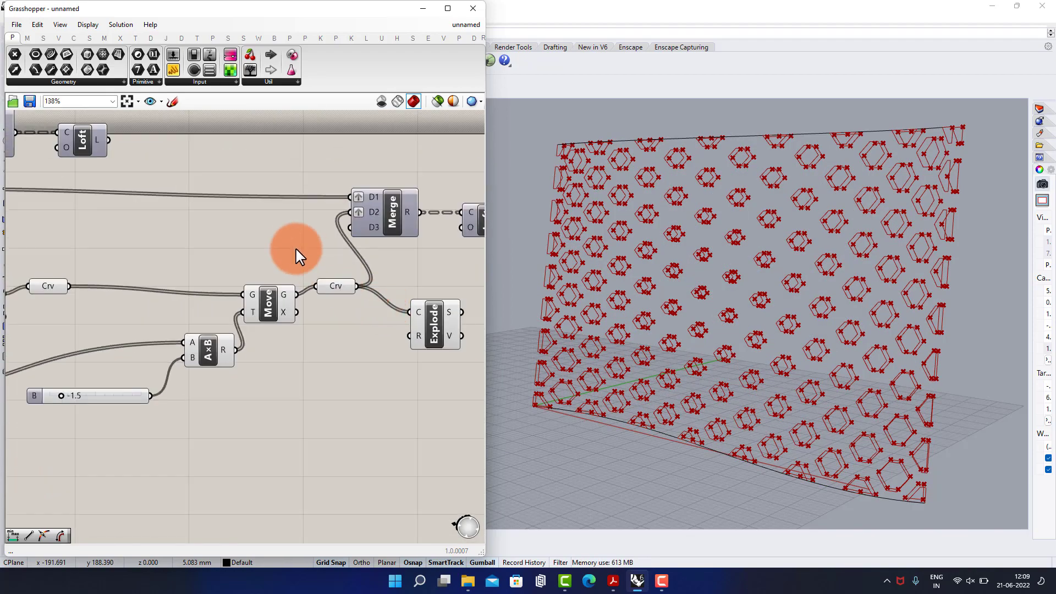
drag(295, 243, 25, 449)
middle_click(94, 420)
click(129, 383)
scroll(341, 407, down, 8)
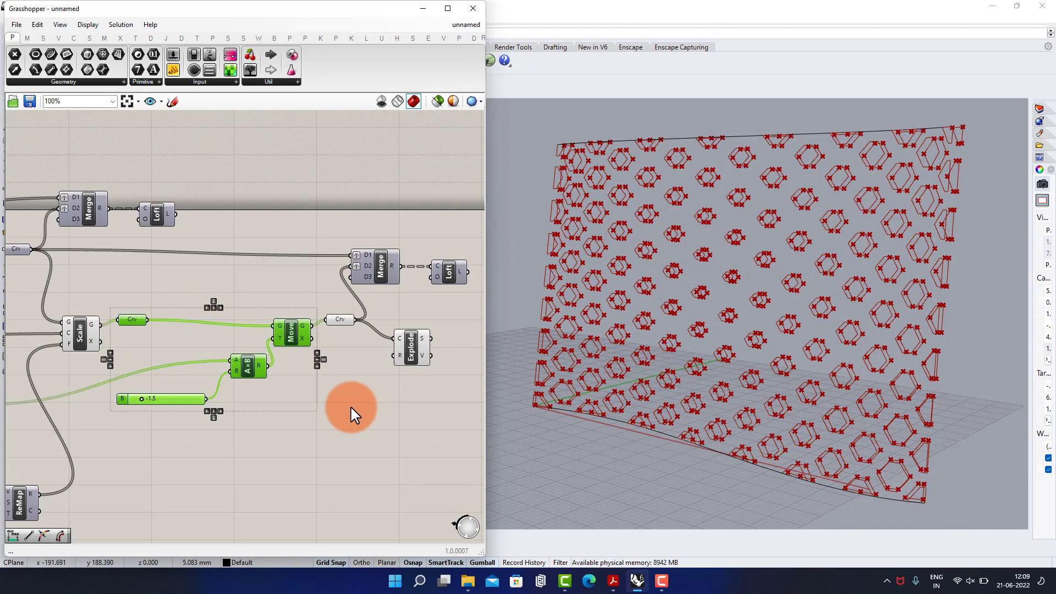
Step: Turn off the preview of the upstream components between the original cell curves and the Move stage
drag(271, 277, 209, 473)
middle_click(246, 448)
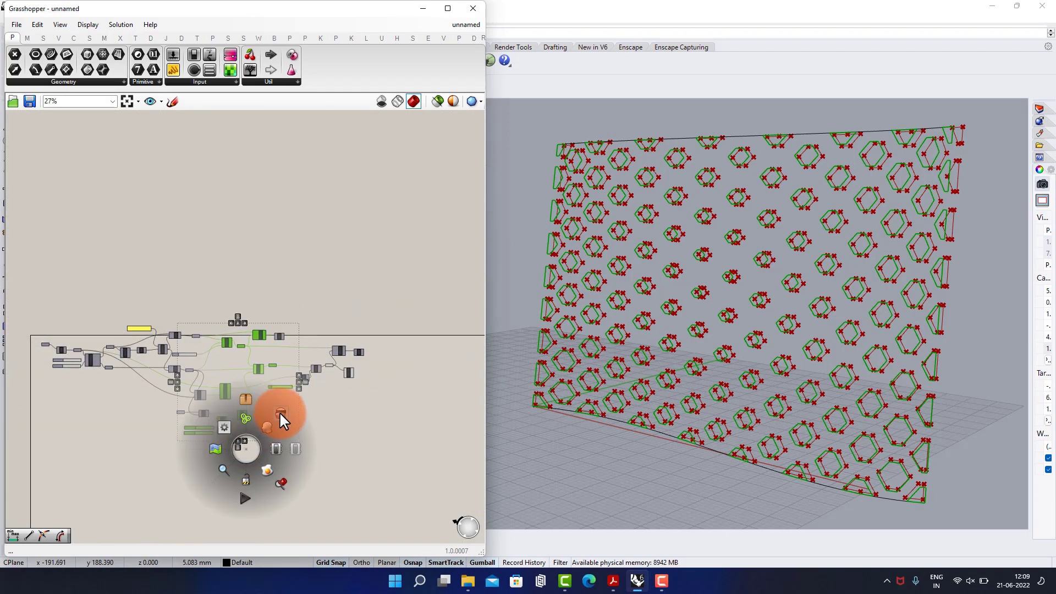
click(280, 414)
click(401, 365)
scroll(415, 356, up, 3)
scroll(275, 393, up, 7)
scroll(744, 320, up, 5)
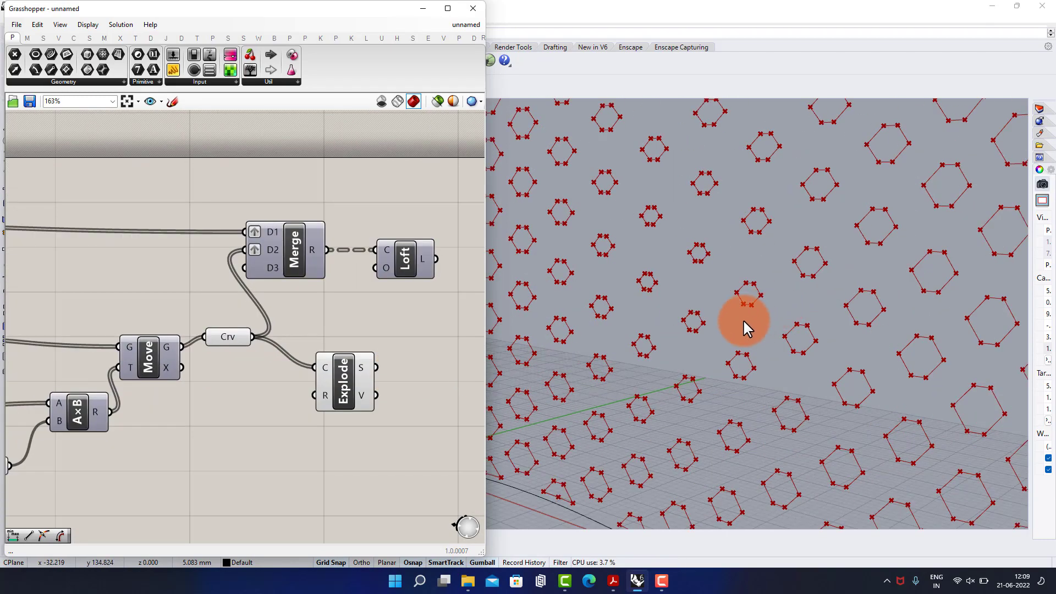
scroll(743, 324, down, 5)
scroll(702, 325, up, 5)
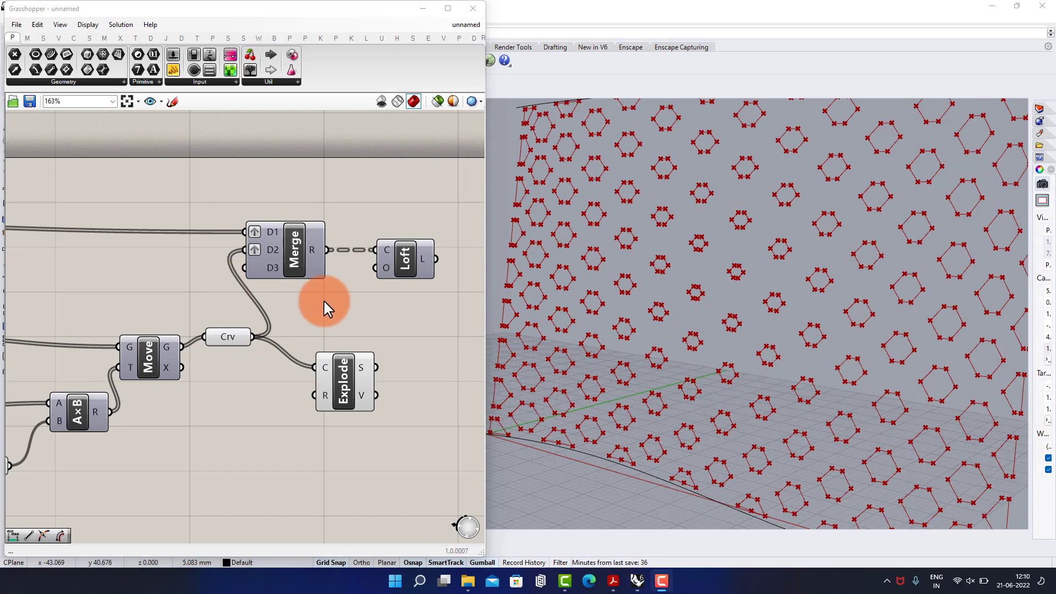
Step: Add a List Item component beside Explode and feed the exploded segments into its list input
scroll(325, 305, up, 3)
double_click(358, 341)
text(lis)
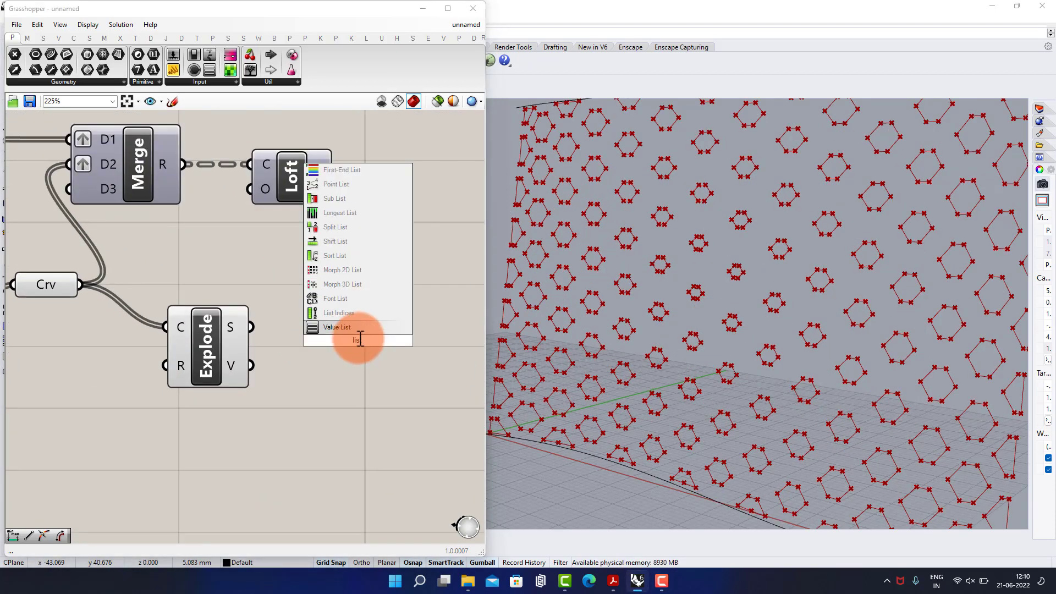
text(t)
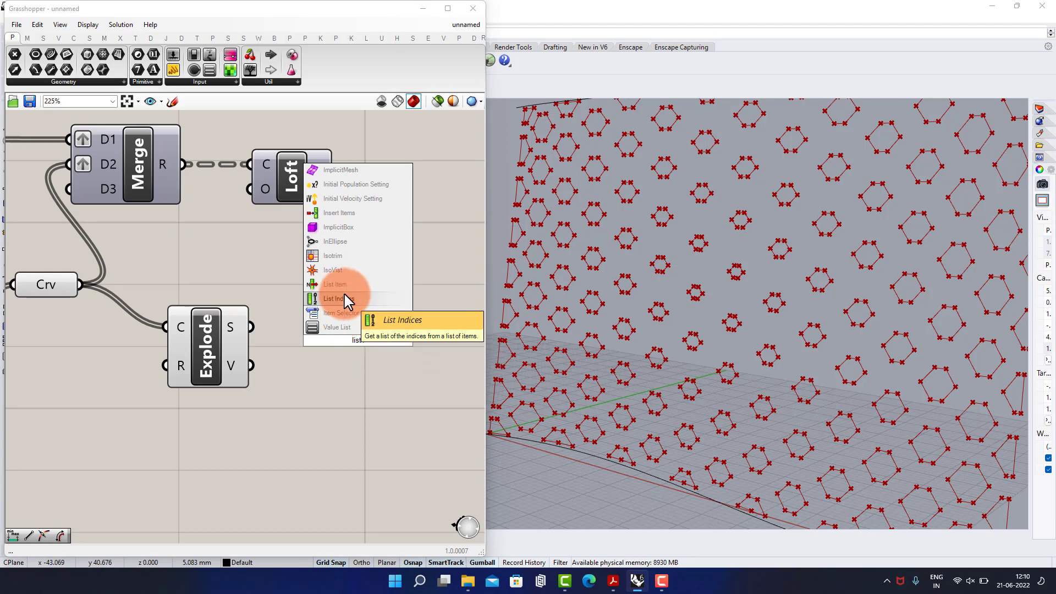
click(337, 284)
scroll(347, 325, up, 6)
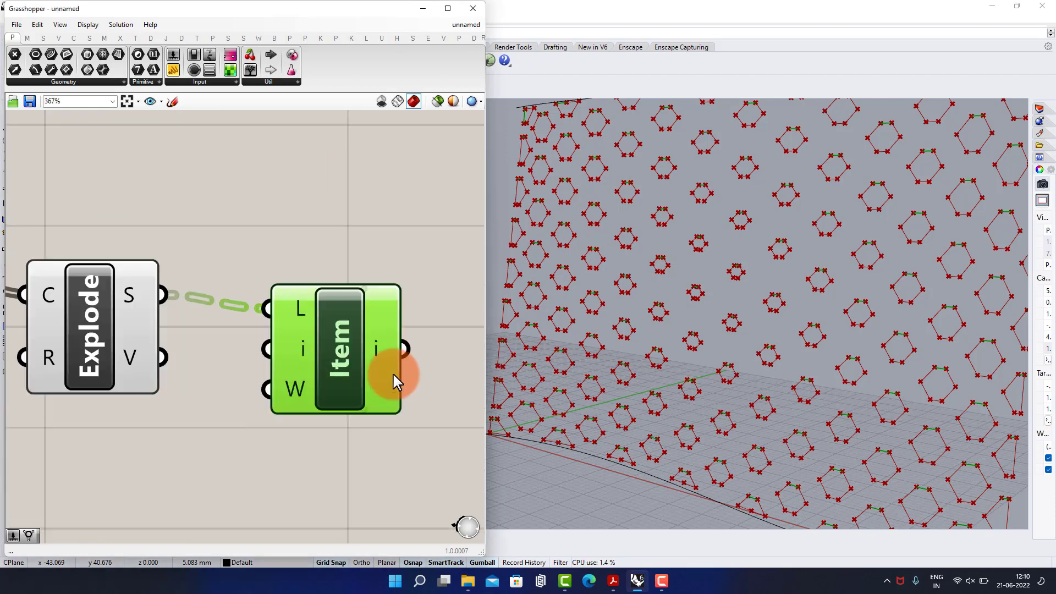
Step: Extend the List Item component with extra outputs from +1 through +6
click(337, 427)
click(337, 428)
click(337, 428)
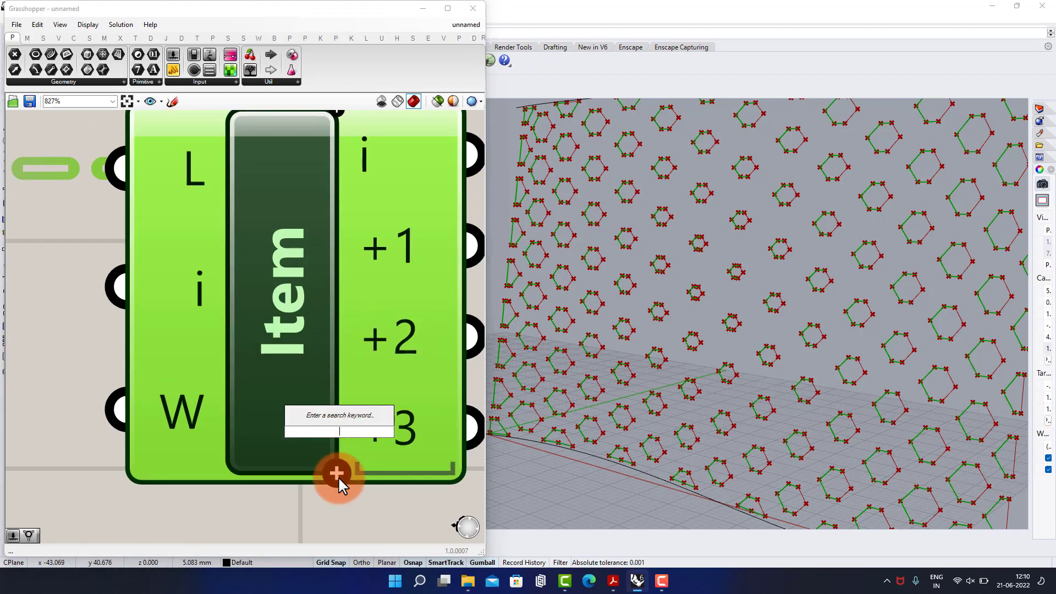
click(338, 473)
scroll(271, 271, down, 2)
click(293, 375)
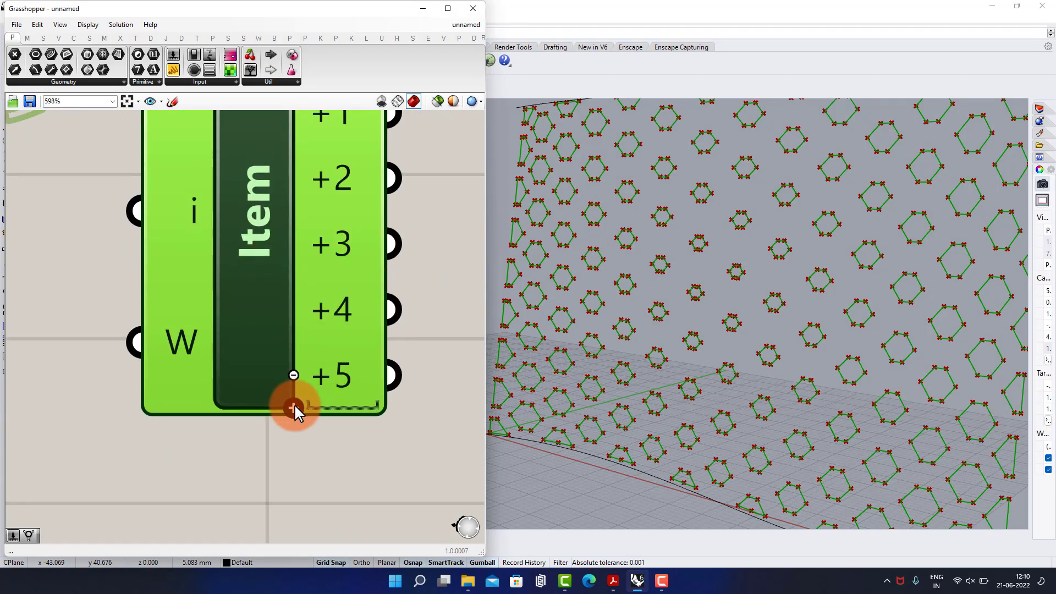
click(292, 405)
scroll(307, 337, down, 4)
drag(218, 283, 227, 317)
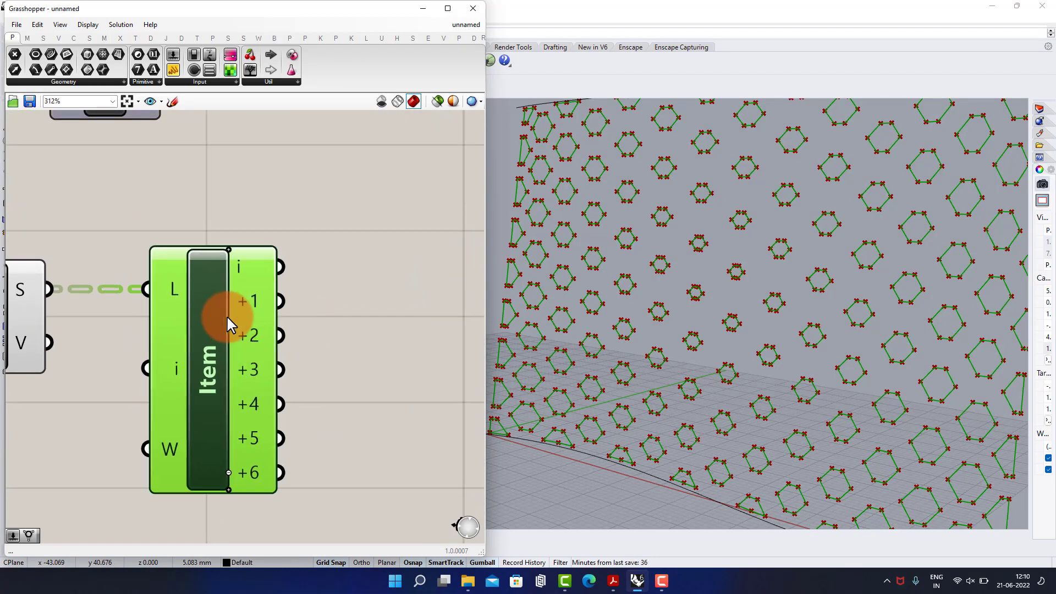
click(352, 293)
Step: Add a Flip Curve component and feed the List Item's +4 output into its curve input
right_drag(274, 331, 159, 307)
double_click(277, 411)
text(flip)
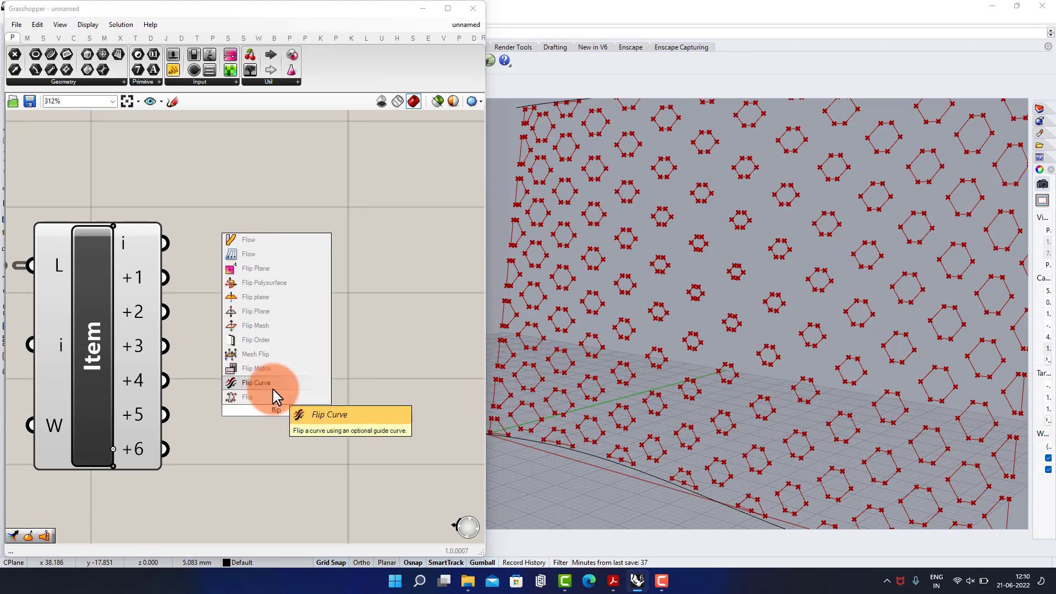
click(275, 394)
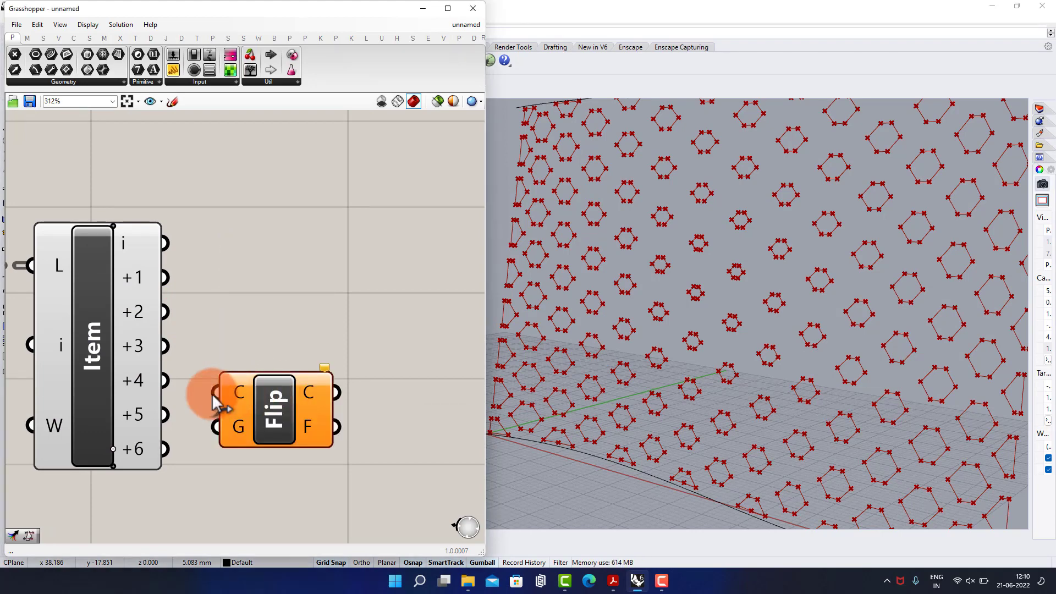
drag(173, 384, 219, 391)
click(265, 387)
Step: Duplicate the Flip Curve component below the first and feed the List Item's +5 output into the copy
key(ctrl+c)
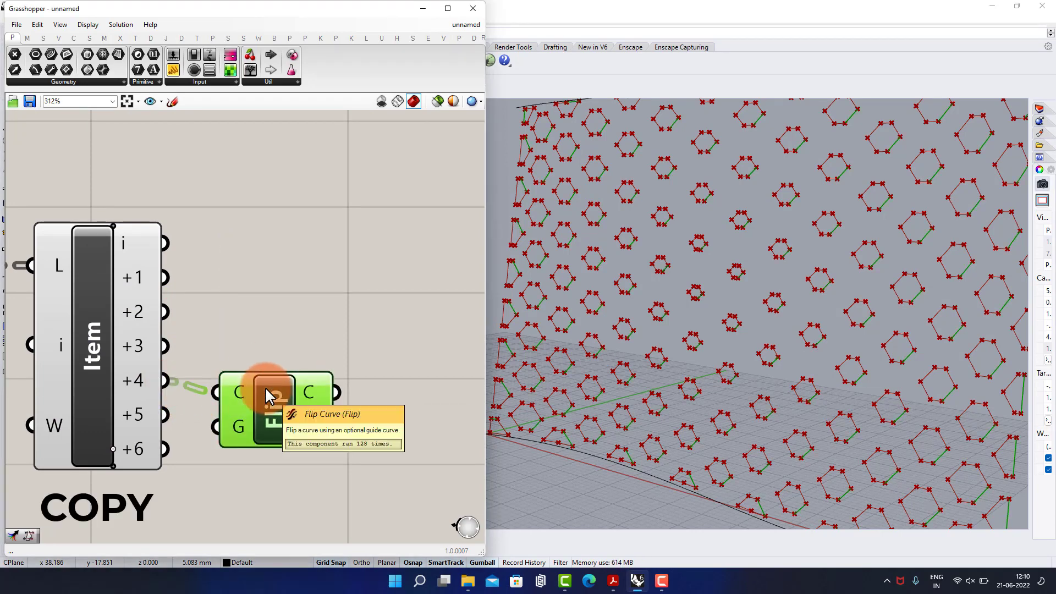
key(ctrl+v)
drag(282, 451, 283, 518)
drag(229, 472, 231, 475)
drag(282, 406, 285, 394)
click(287, 332)
Step: Add a Merge component after the Flip components and graft its D1 and D2 inputs
right_drag(339, 310, 293, 321)
double_click(333, 324)
text(m)
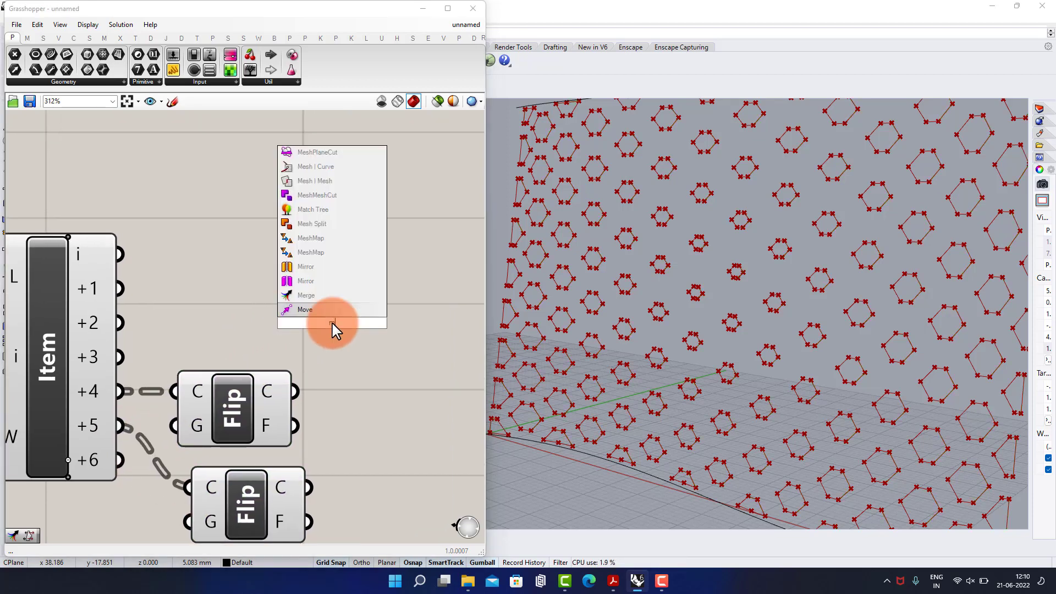
key(Return)
drag(338, 315, 410, 361)
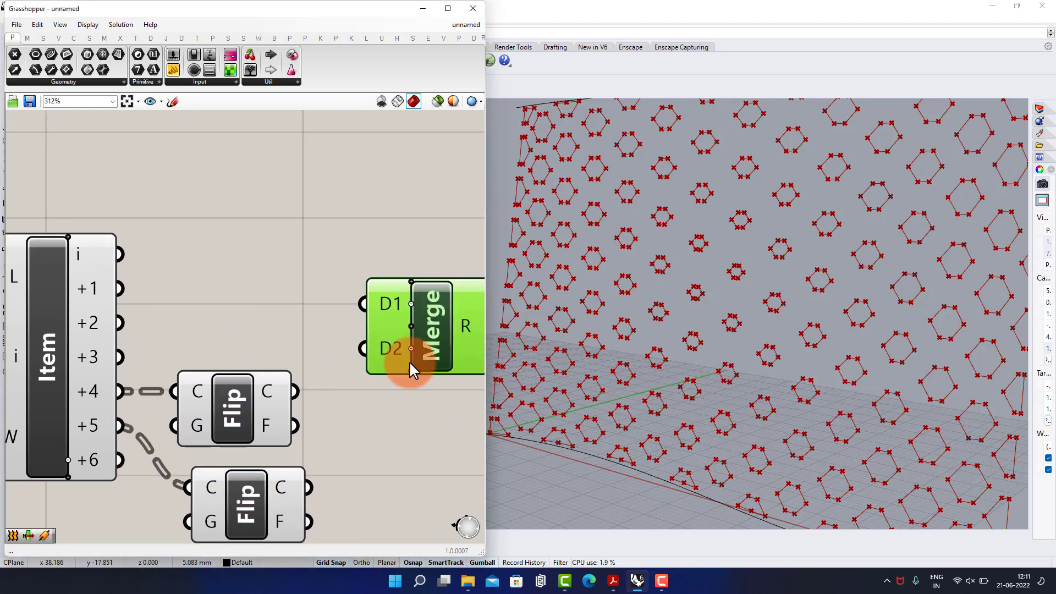
right_click(388, 307)
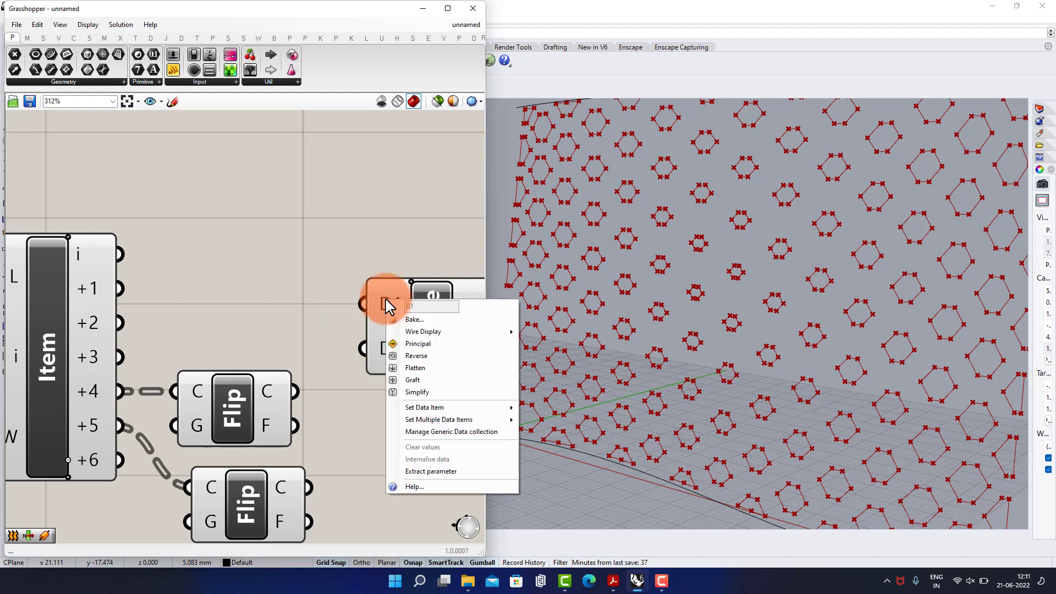
click(419, 380)
right_click(405, 365)
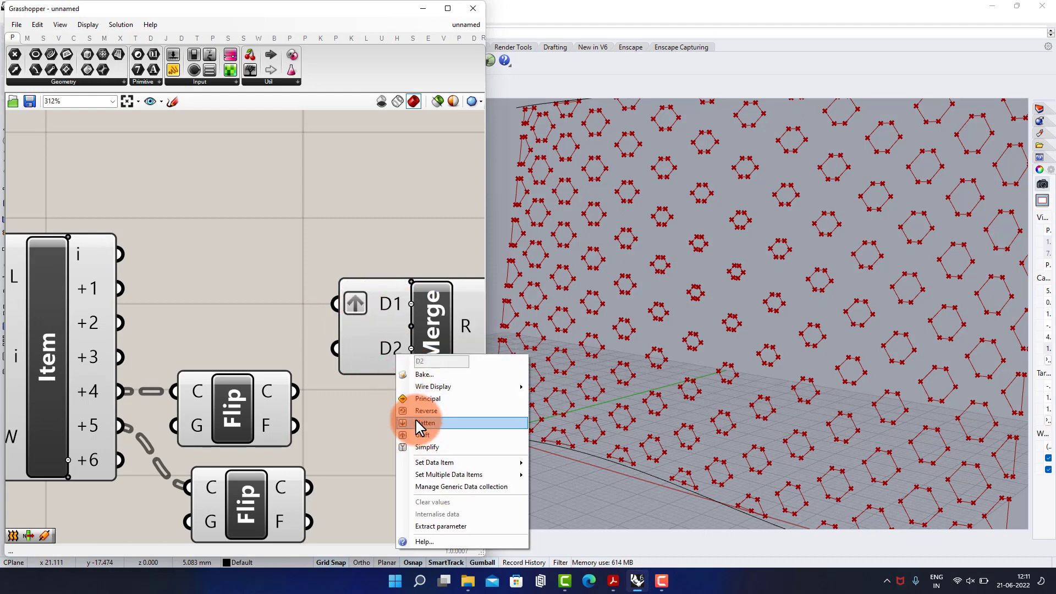
click(419, 435)
Step: Duplicate the grafted Merge component and place the copy below it
right_drag(384, 362, 289, 290)
click(351, 268)
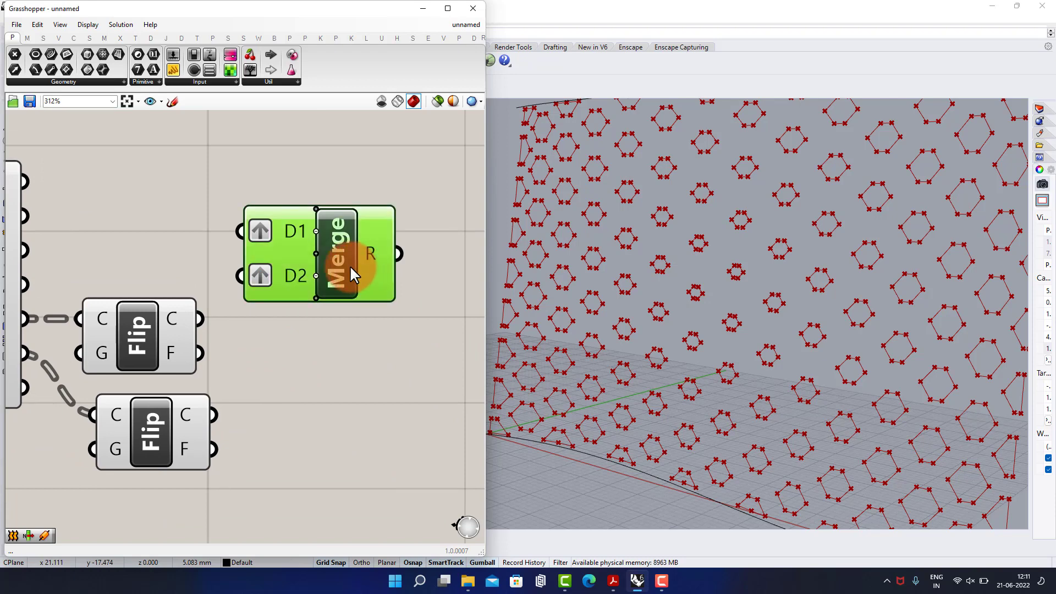
key(ctrl+c)
key(ctrl+v)
drag(350, 290, 361, 413)
Step: Feed the List Item's +2 output into the upper Merge's D1 and the upper Flip's curve into its D2
right_drag(161, 297, 238, 306)
drag(100, 256, 317, 240)
click(229, 271)
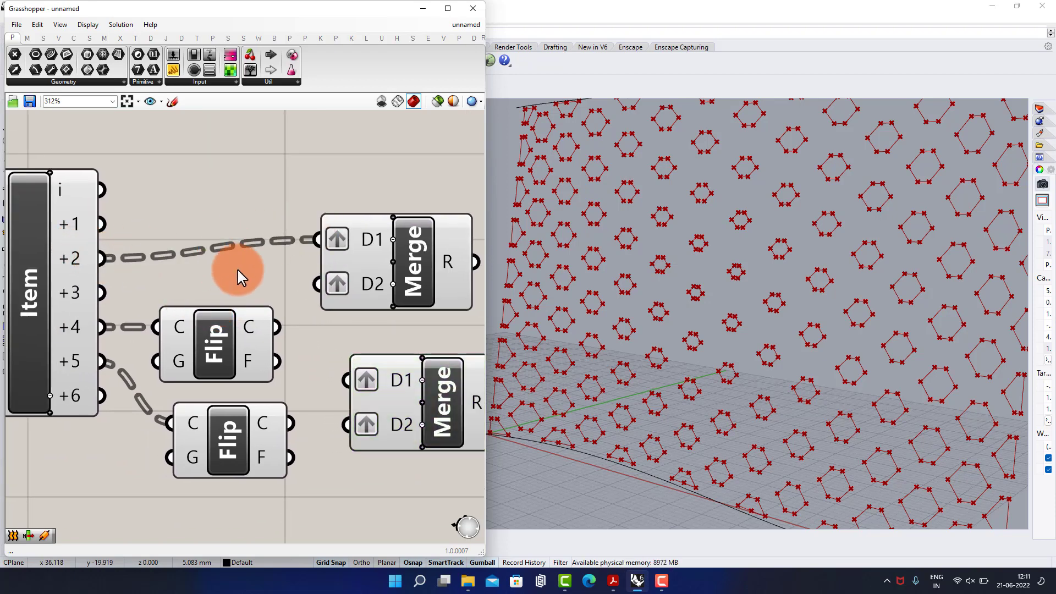
drag(282, 329, 318, 283)
Step: Feed the List Item's +1 output into the lower Merge's D1 and the lower Flip's curve into its D2
drag(115, 237, 346, 379)
drag(290, 423, 368, 391)
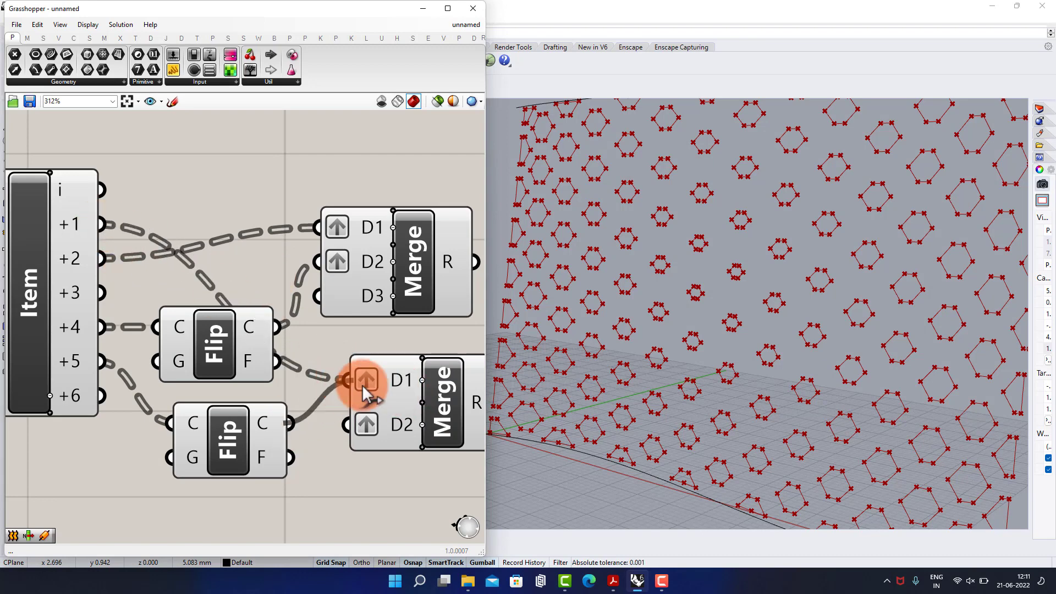
drag(367, 440, 366, 440)
Step: Add a Loft component and feed the upper Merge's result into its curve input
scroll(367, 440, down, 2)
double_click(354, 330)
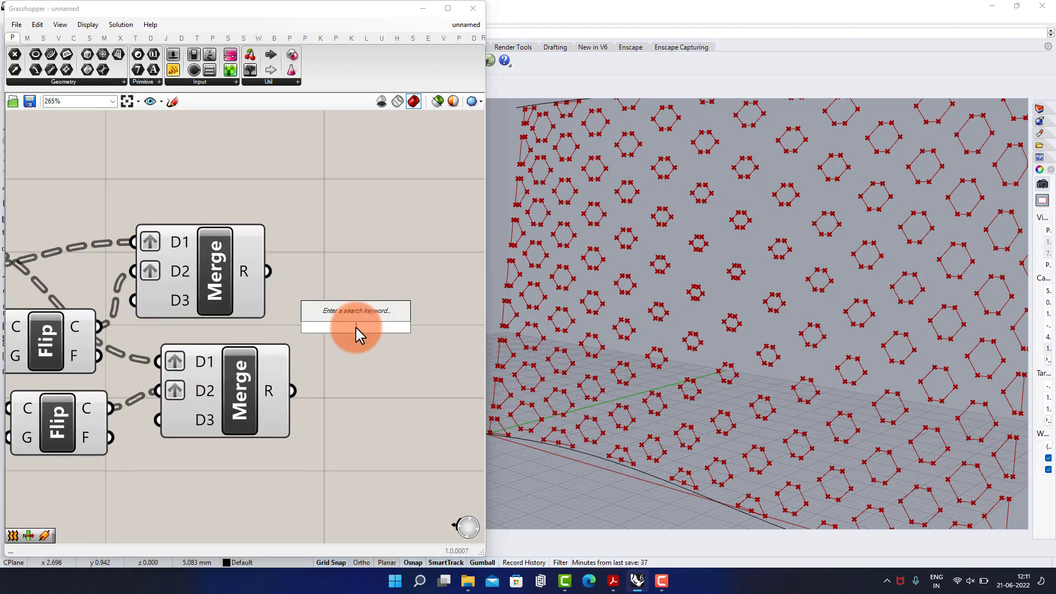
text(lo)
click(354, 299)
scroll(353, 299, up, 2)
drag(354, 298, 370, 265)
Step: Duplicate the new Loft component below and feed the lower Merge's result into the copy
right_drag(402, 309, 313, 270)
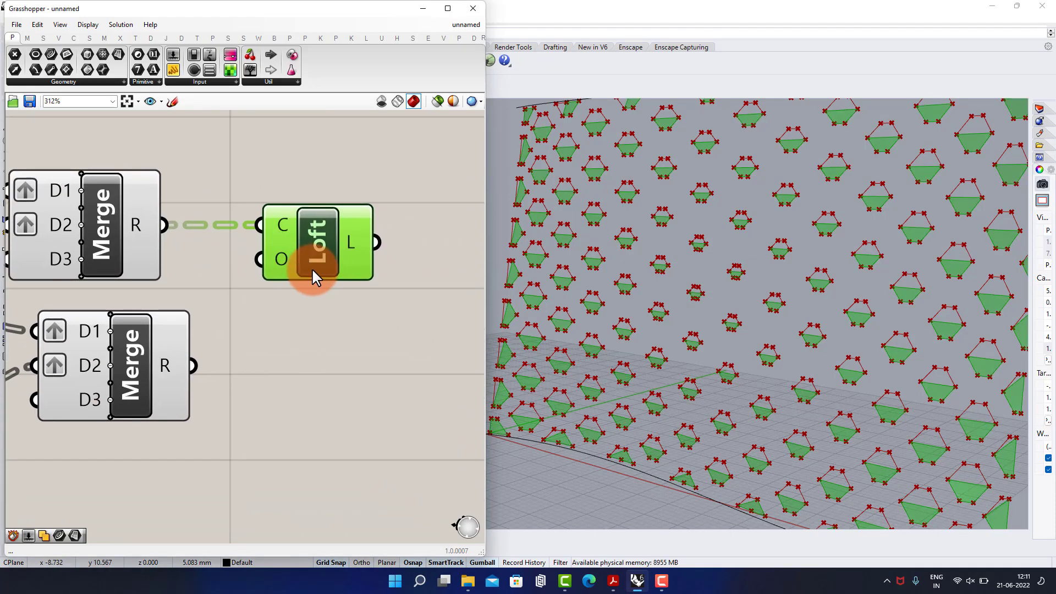
key(ctrl+c)
key(ctrl+v)
drag(319, 268, 278, 341)
click(330, 308)
scroll(336, 297, down, 5)
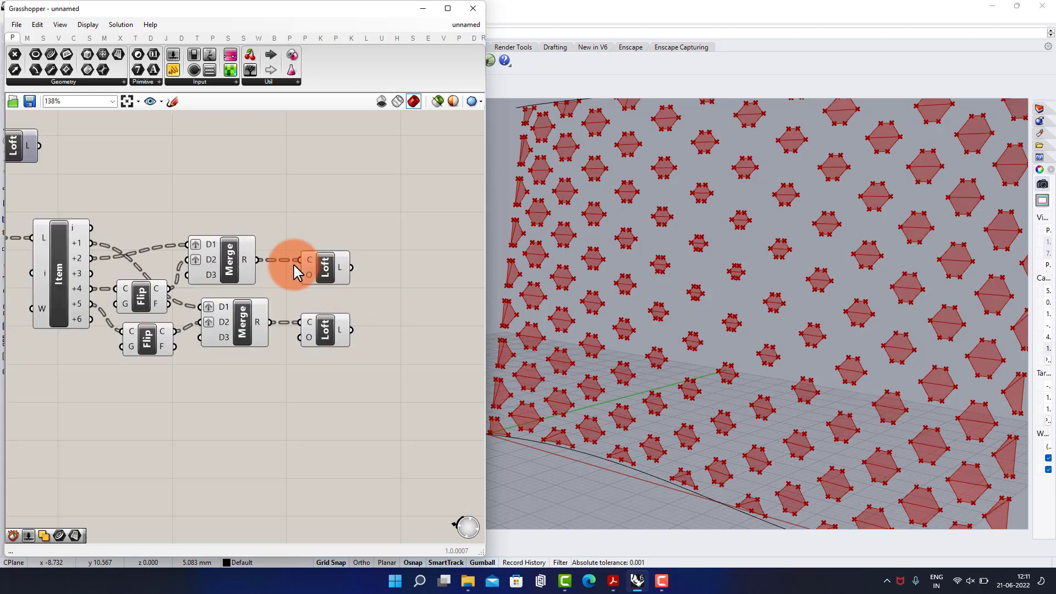
Step: Turn off the preview of the moved-curve parameter, Explode, List Item, both Flip components and both new Merge components
scroll(297, 271, down, 2)
drag(319, 231, 42, 401)
middle_click(118, 352)
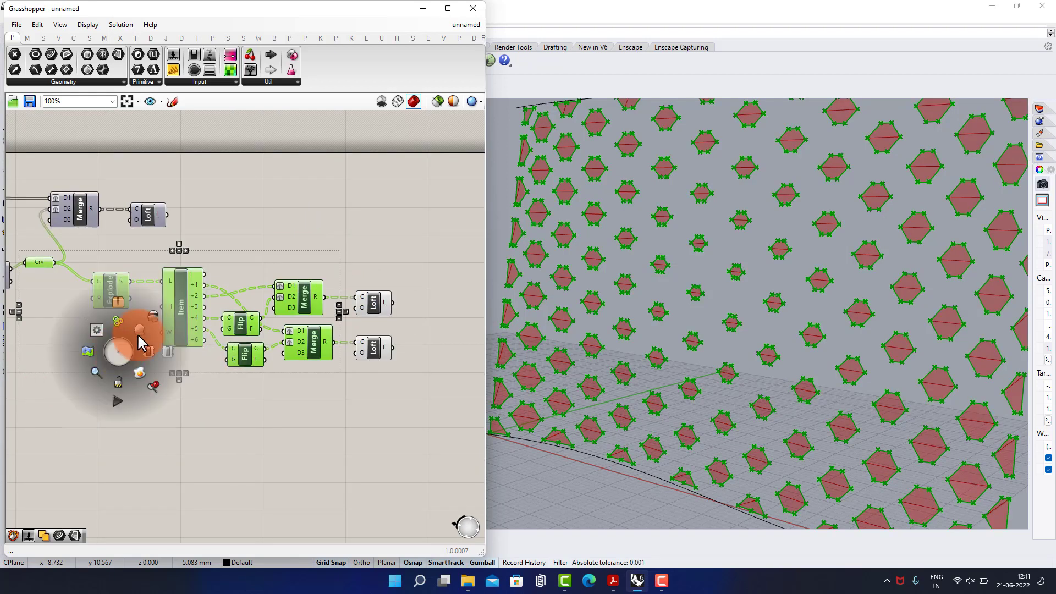
click(153, 315)
click(295, 197)
Step: Move the two earlier Loft components across so they line up above the two new Lofts
scroll(165, 224, up, 2)
drag(150, 219, 452, 237)
click(355, 169)
scroll(399, 259, down, 3)
right_drag(381, 250, 360, 350)
right_drag(150, 250, 215, 257)
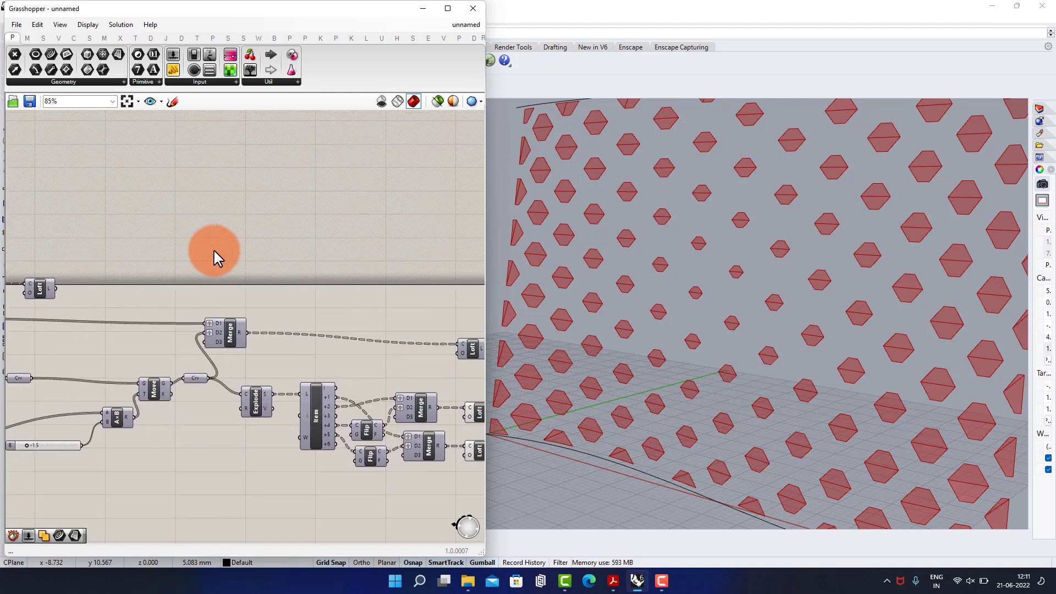
scroll(214, 257, down, 2)
right_drag(77, 272, 135, 250)
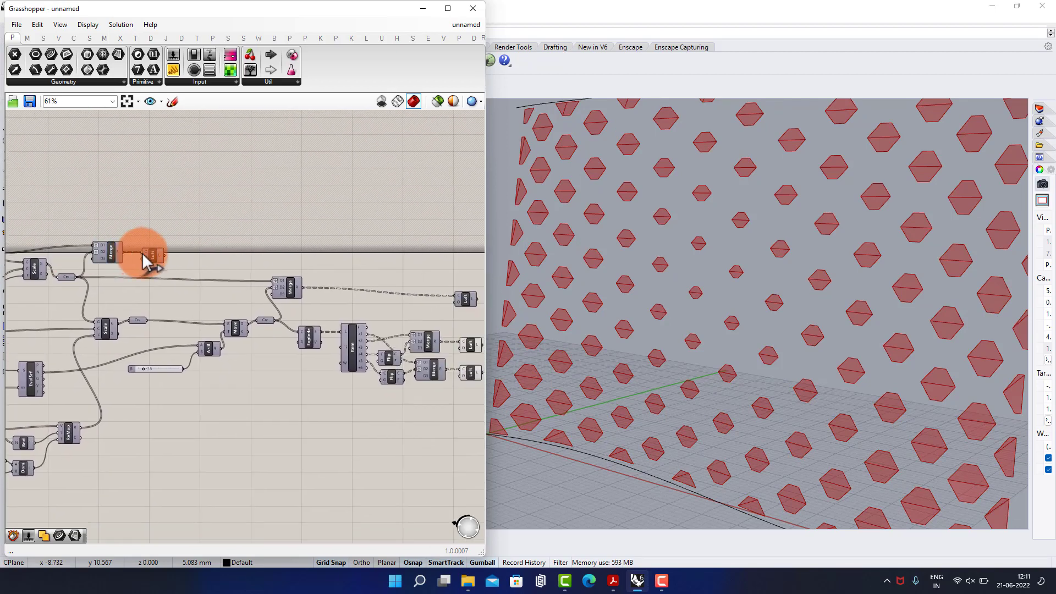
drag(159, 257, 472, 260)
right_drag(476, 286, 341, 281)
scroll(377, 295, up, 5)
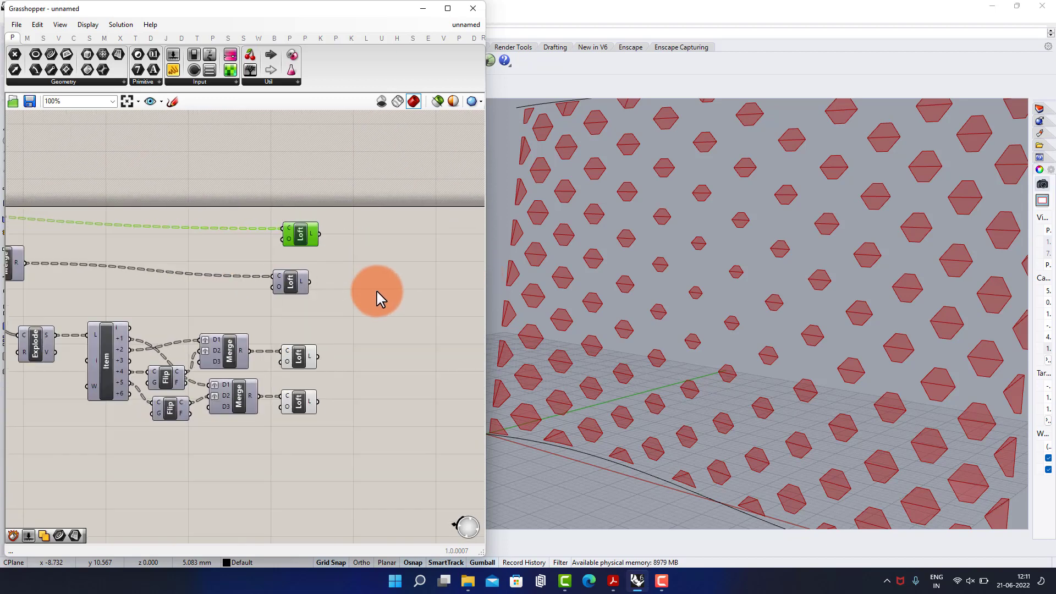
Step: Add a Custom Preview component and feed all four Loft outputs together into its geometry input
double_click(413, 308)
text(cust)
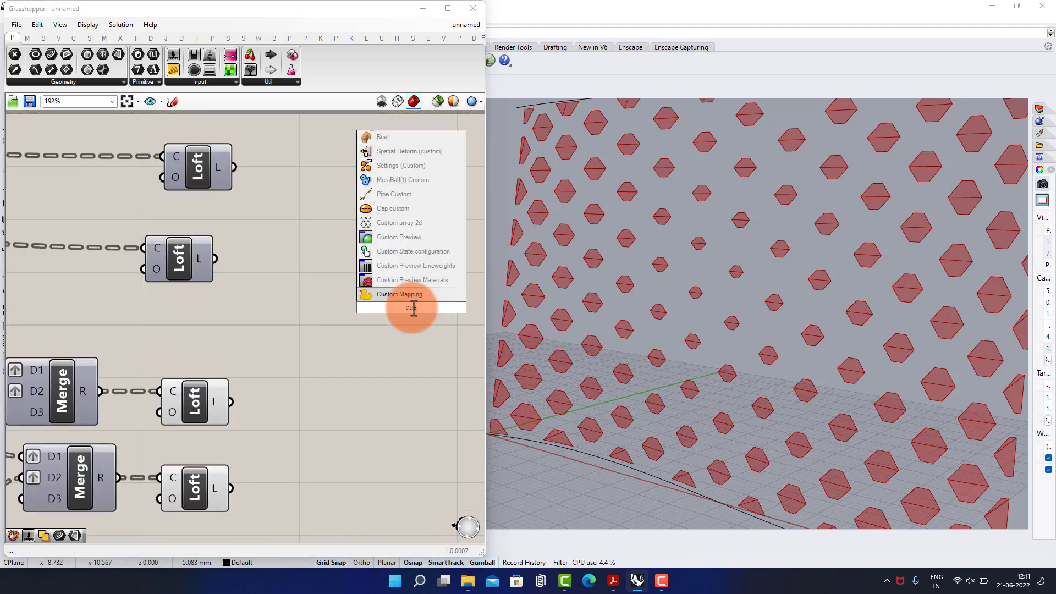
click(398, 237)
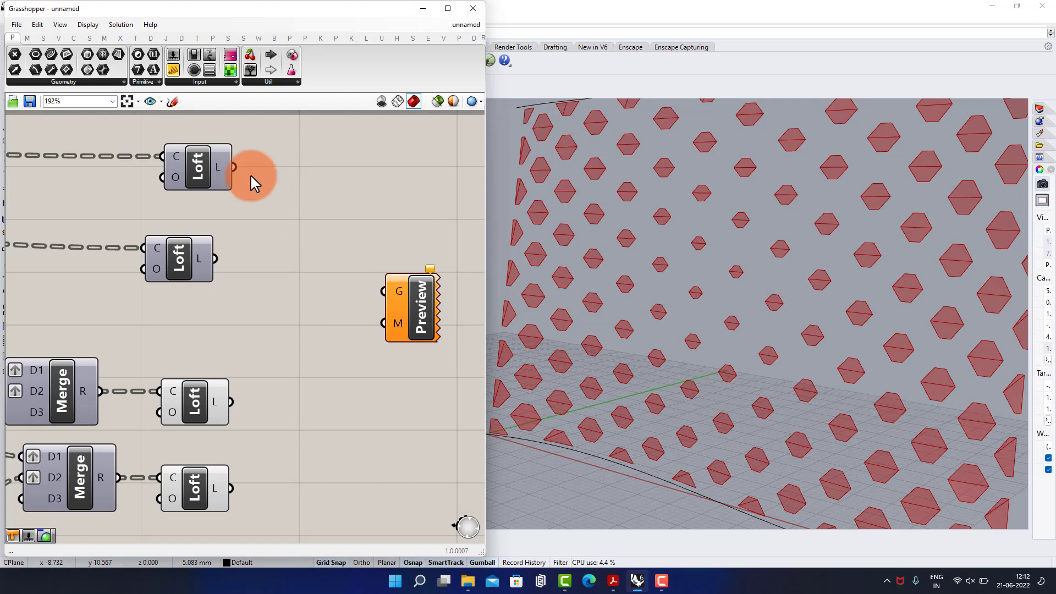
drag(253, 182, 383, 291)
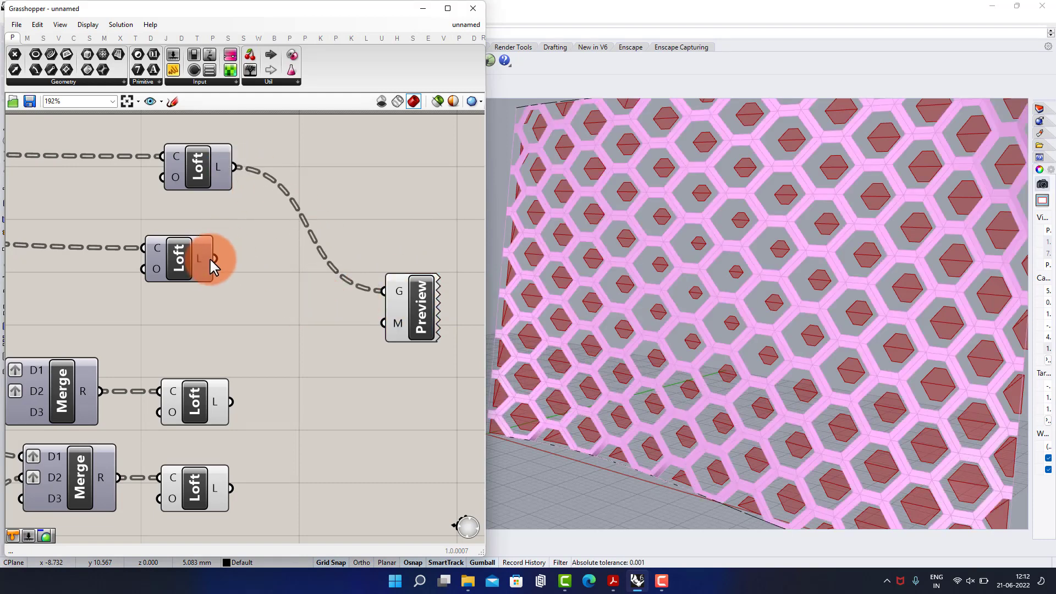
shift+drag(298, 283, 383, 291)
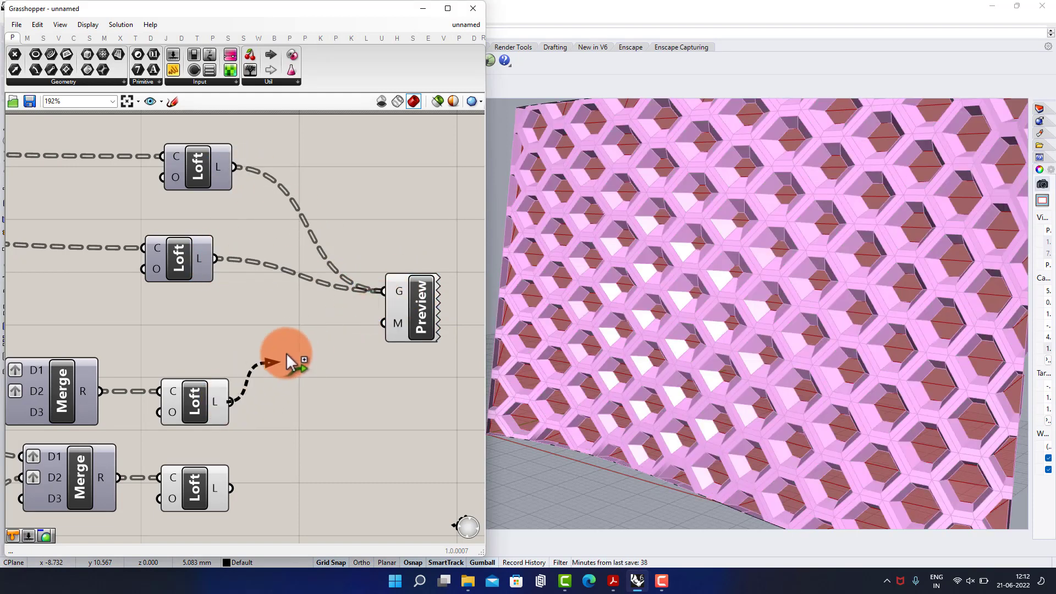
shift+drag(290, 362, 384, 291)
shift+drag(241, 489, 383, 291)
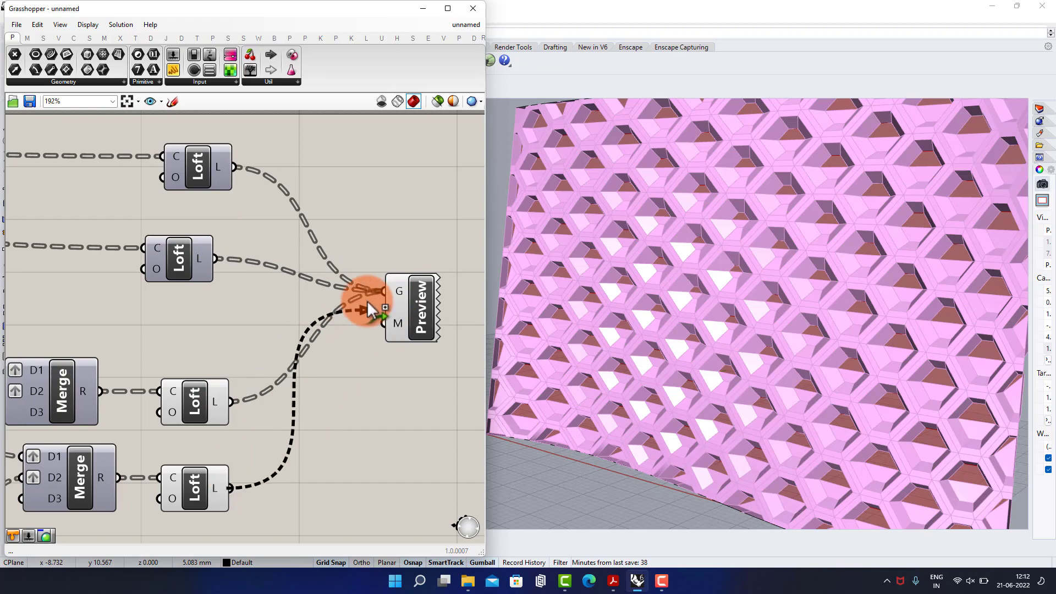
Step: Turn off the preview of the two Loft components fed by the segment Merges
right_drag(256, 379, 277, 295)
drag(260, 267, 206, 446)
middle_click(221, 419)
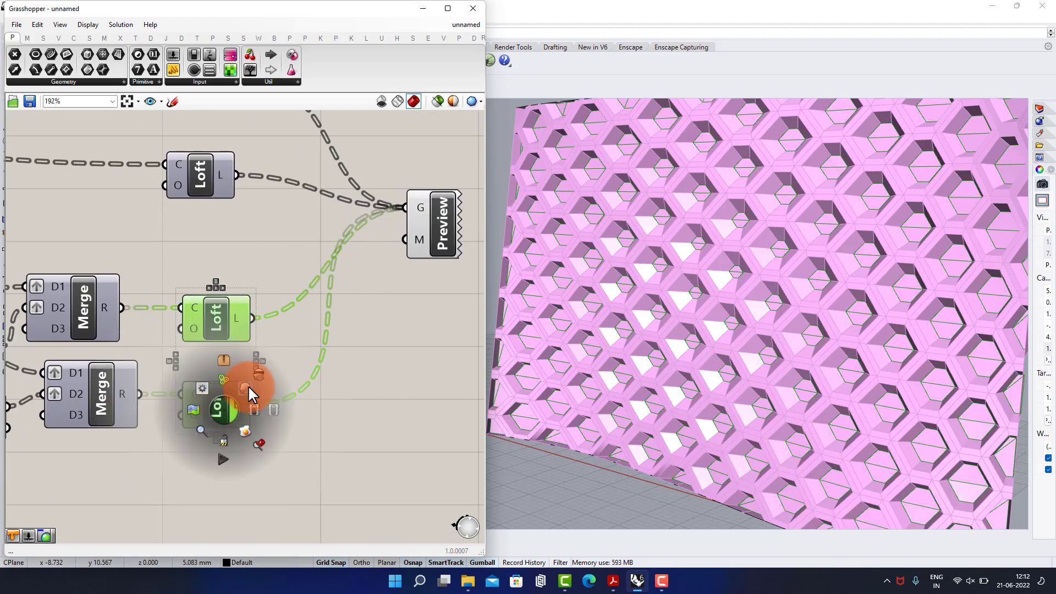
click(249, 385)
click(279, 414)
Step: Move the Custom Preview component farther away from the Loft components to free up canvas space
scroll(716, 282, down, 6)
right_drag(716, 282, 648, 252)
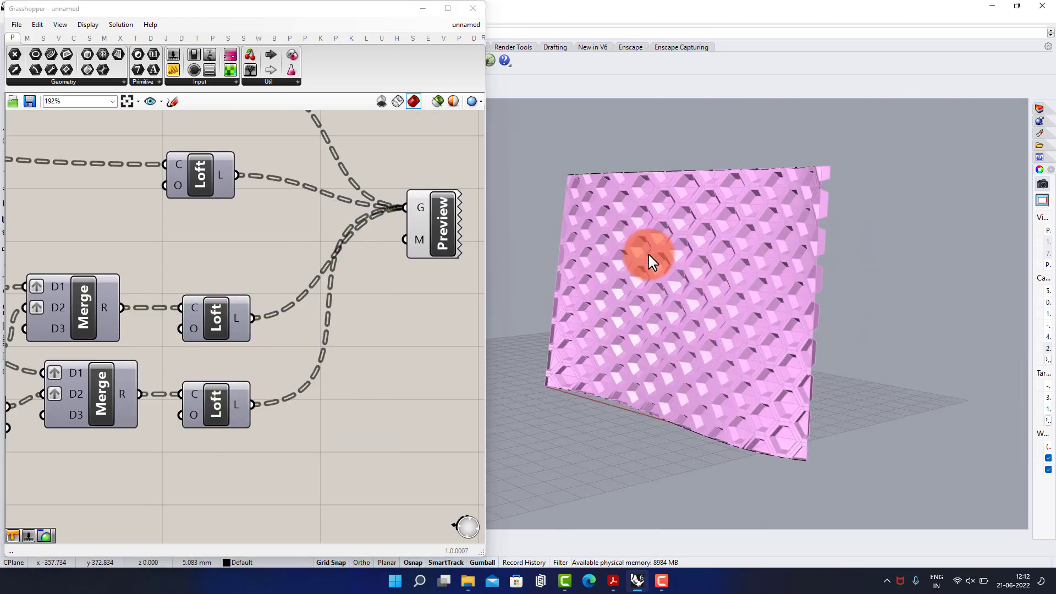
scroll(652, 252, up, 8)
scroll(692, 250, down, 5)
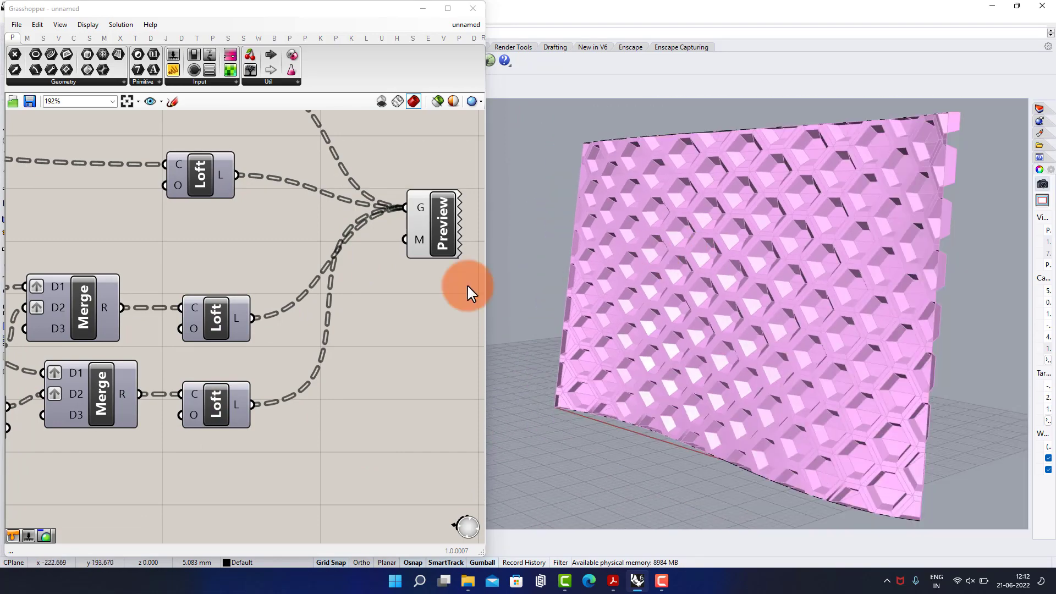
right_drag(381, 284, 235, 267)
scroll(297, 236, up, 1)
drag(274, 237, 420, 246)
click(259, 370)
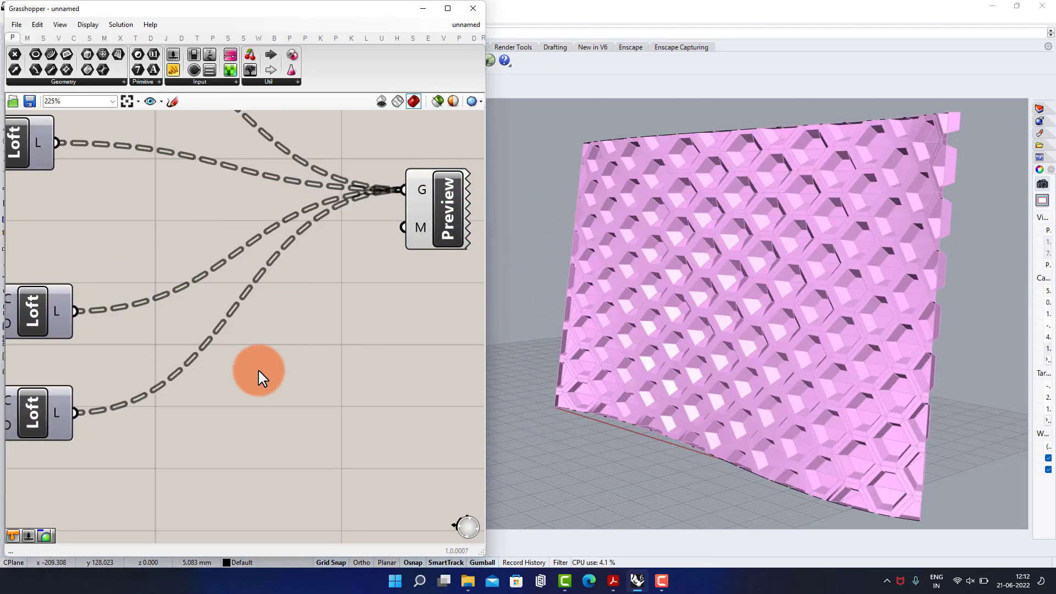
Step: Add a Colour Swatch component and connect it to the material input of the Custom Preview
double_click(260, 371)
text(wa)
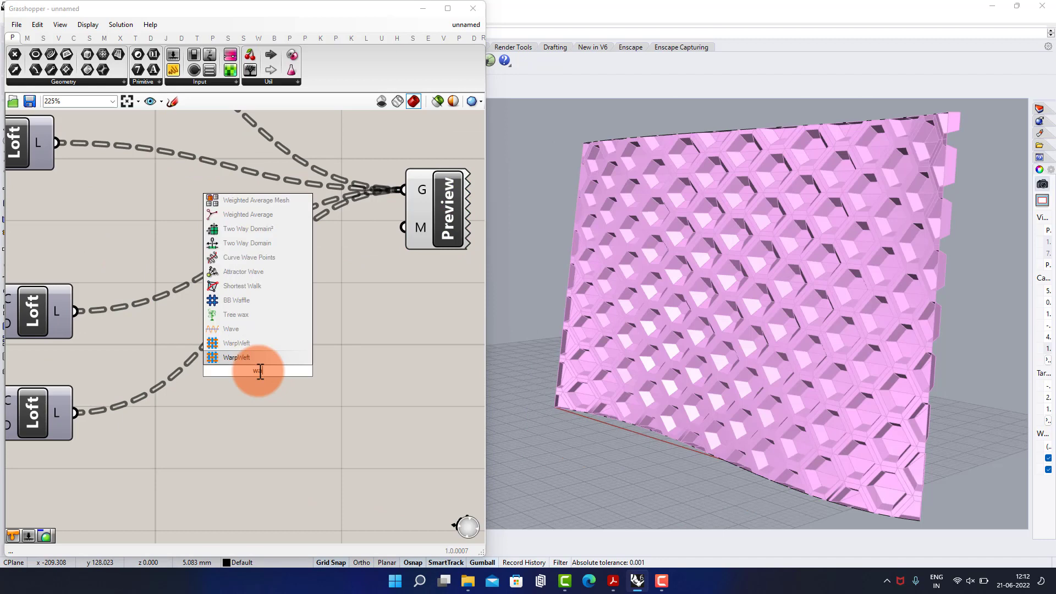
click(256, 382)
double_click(257, 381)
text(swa)
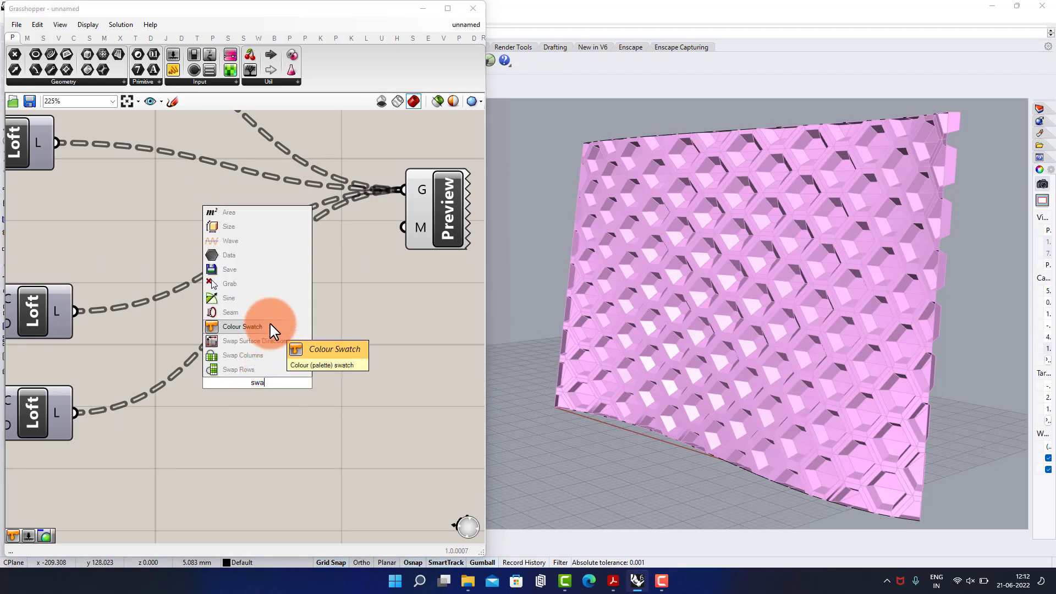
click(272, 329)
drag(384, 269, 388, 271)
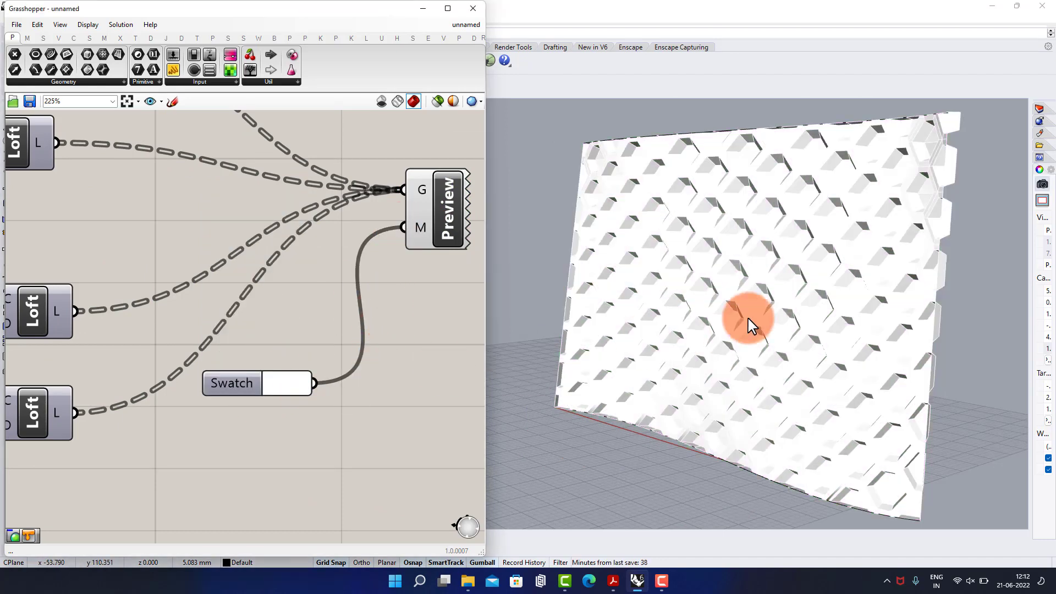
Step: Change the Colour Swatch to red and check the coloured facade from the front
click(299, 407)
drag(335, 440, 298, 434)
click(451, 326)
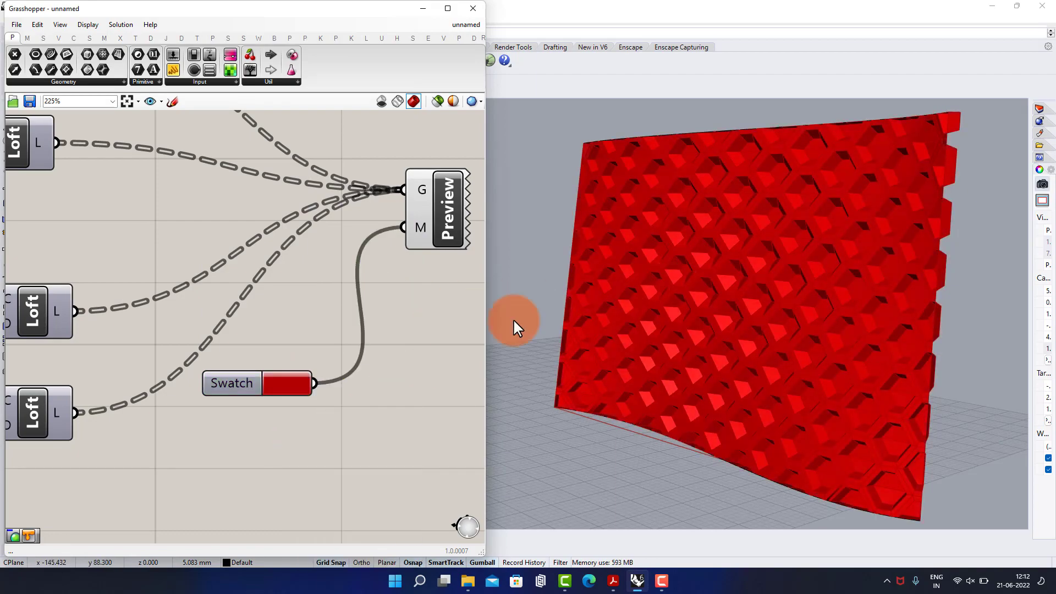
right_drag(671, 299, 740, 337)
scroll(961, 246, up, 4)
scroll(901, 313, down, 4)
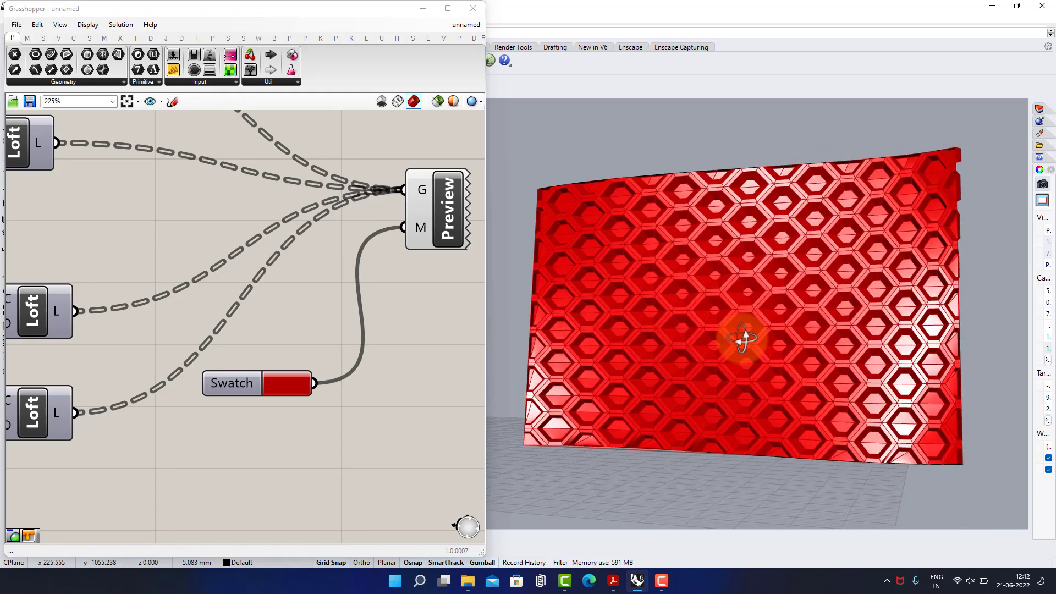
Step: Set the B factor slider of the Multiplication component to 1.1 and inspect the protruding cells up close
scroll(229, 276, down, 5)
right_drag(139, 243, 305, 272)
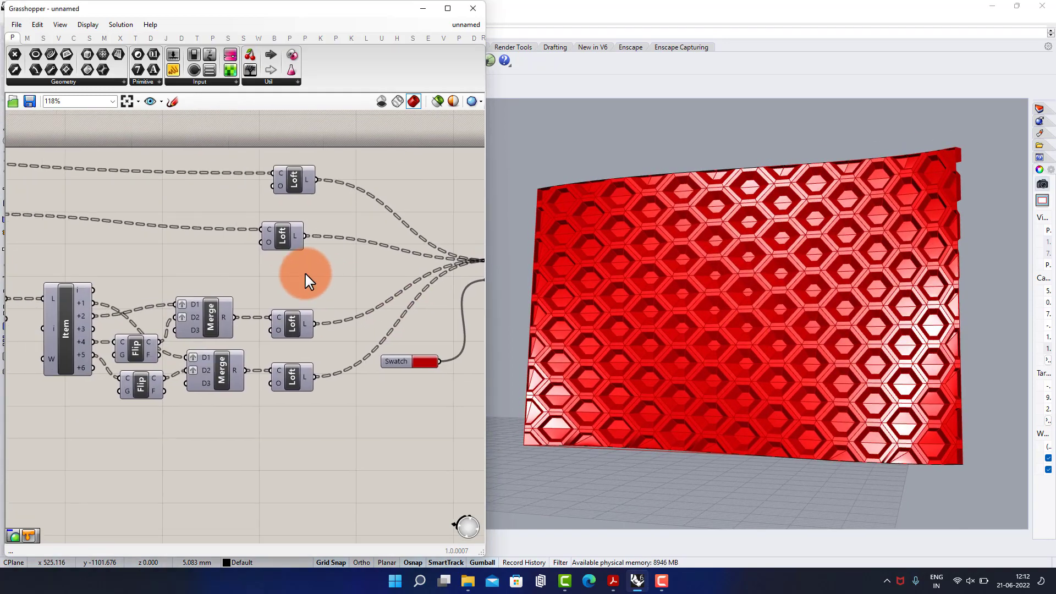
scroll(286, 270, down, 2)
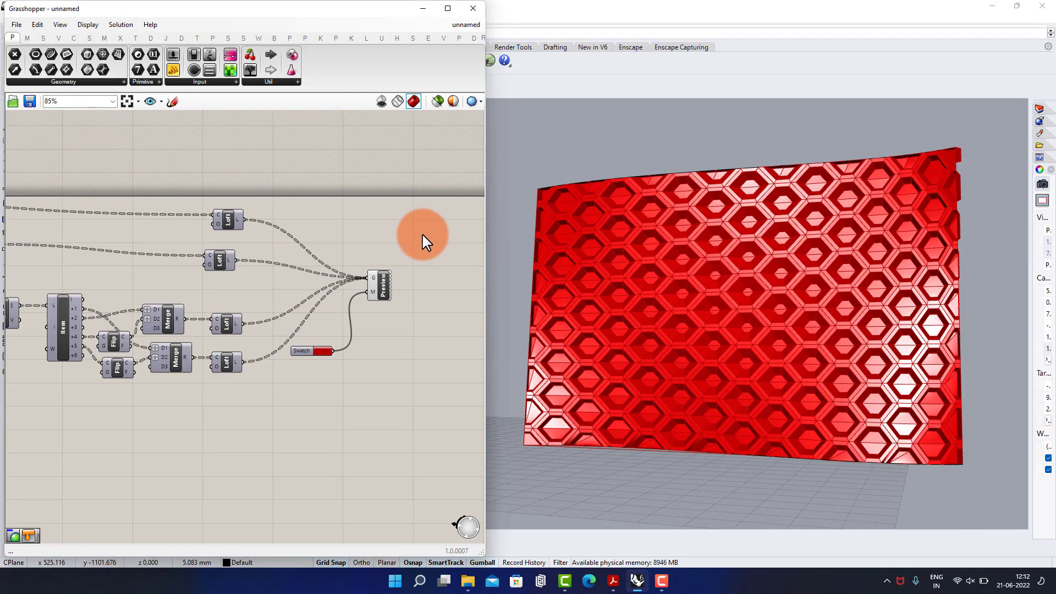
right_drag(198, 238, 374, 255)
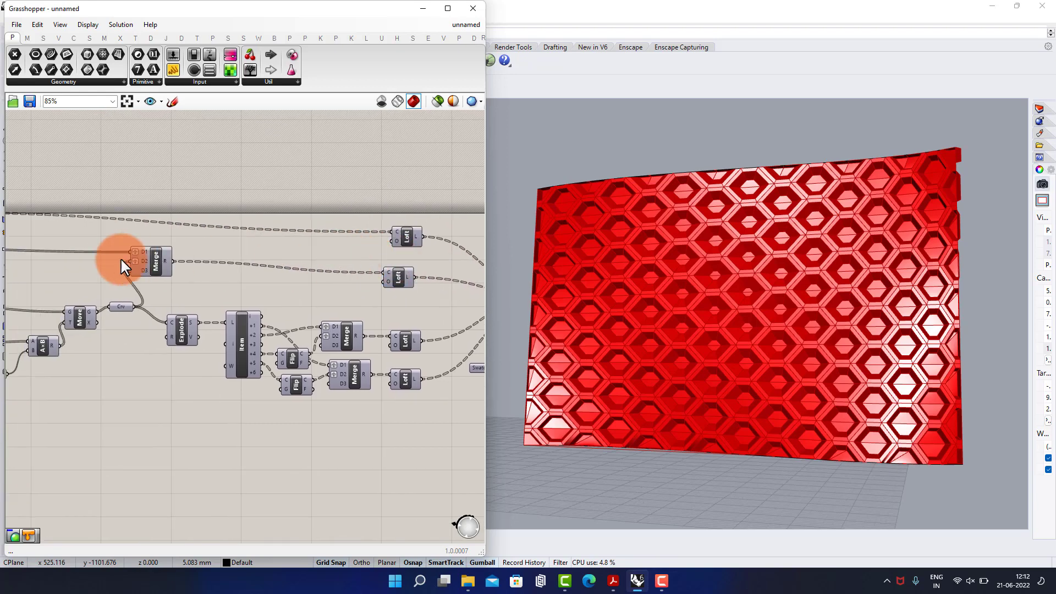
right_drag(123, 266, 369, 282)
scroll(223, 397, up, 3)
scroll(182, 374, up, 8)
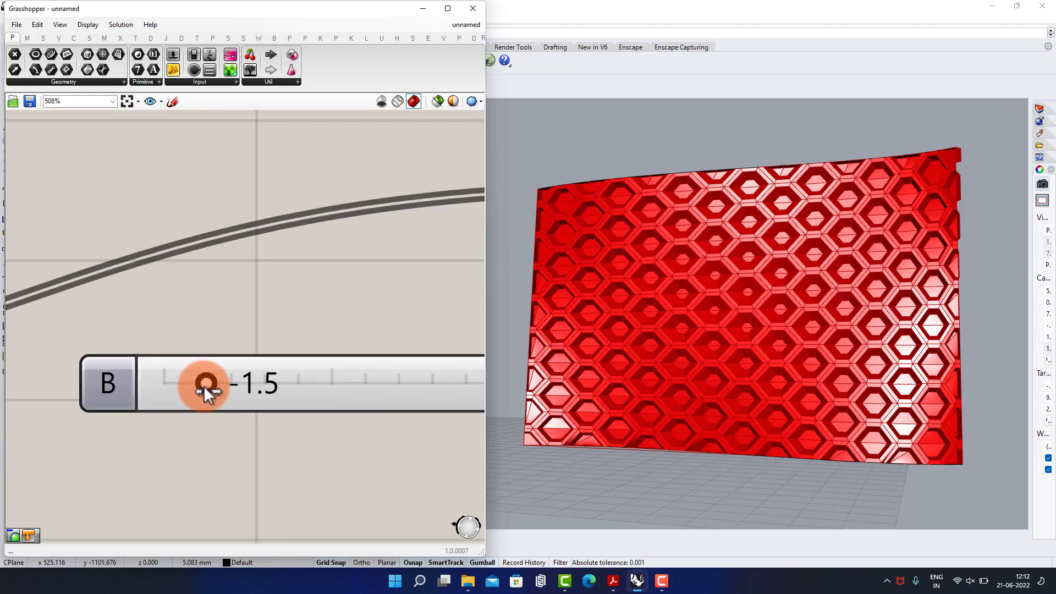
drag(202, 390, 430, 413)
right_drag(792, 354, 724, 345)
scroll(641, 325, up, 10)
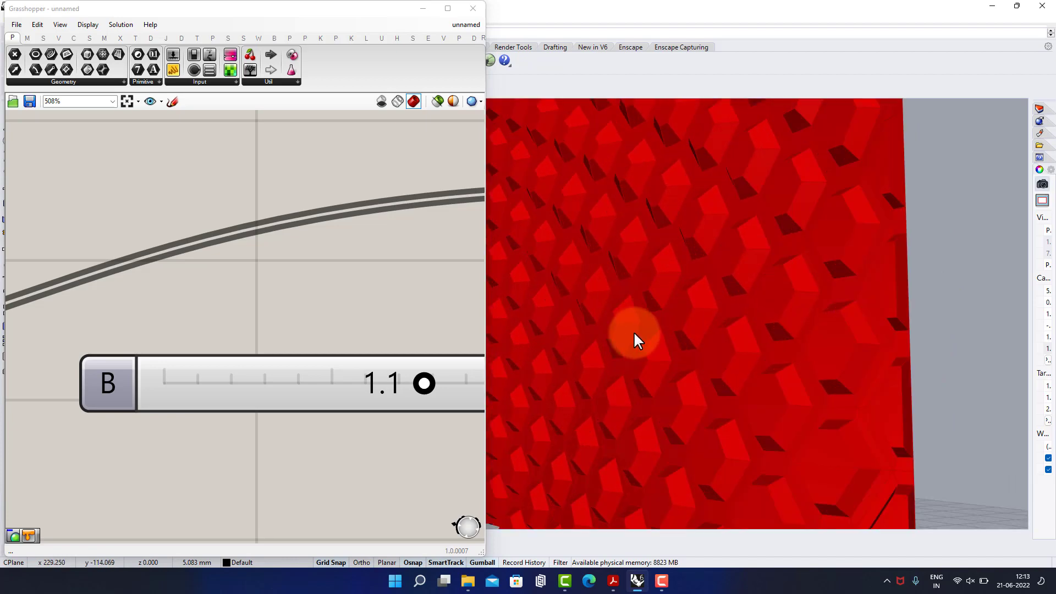
Step: Try the Multiplication's B factor slider at 2.0 and return it to -1.5
right_drag(353, 371, 177, 359)
scroll(182, 360, down, 3)
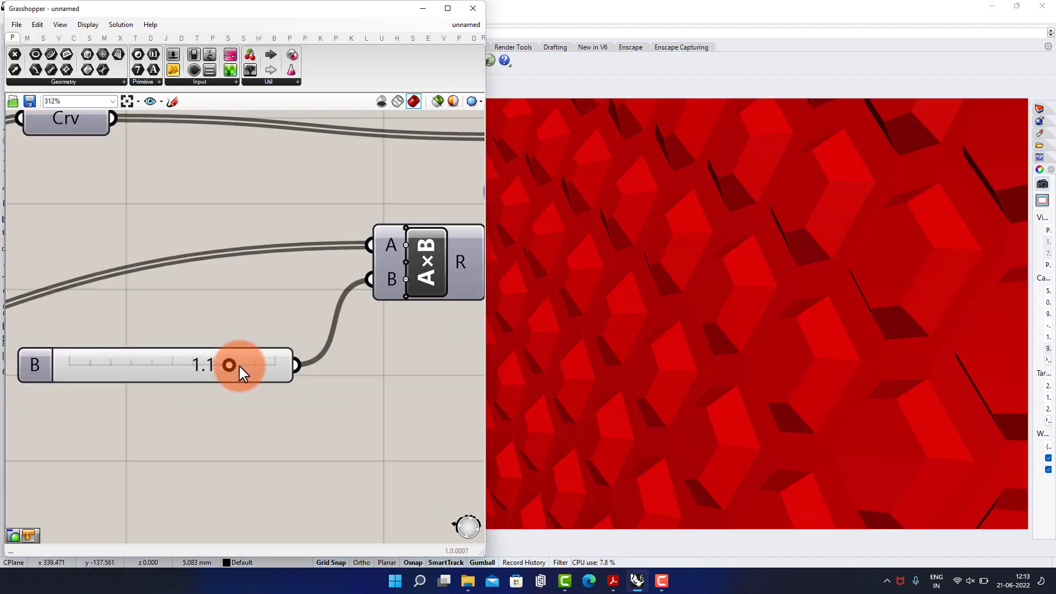
drag(290, 370, 253, 369)
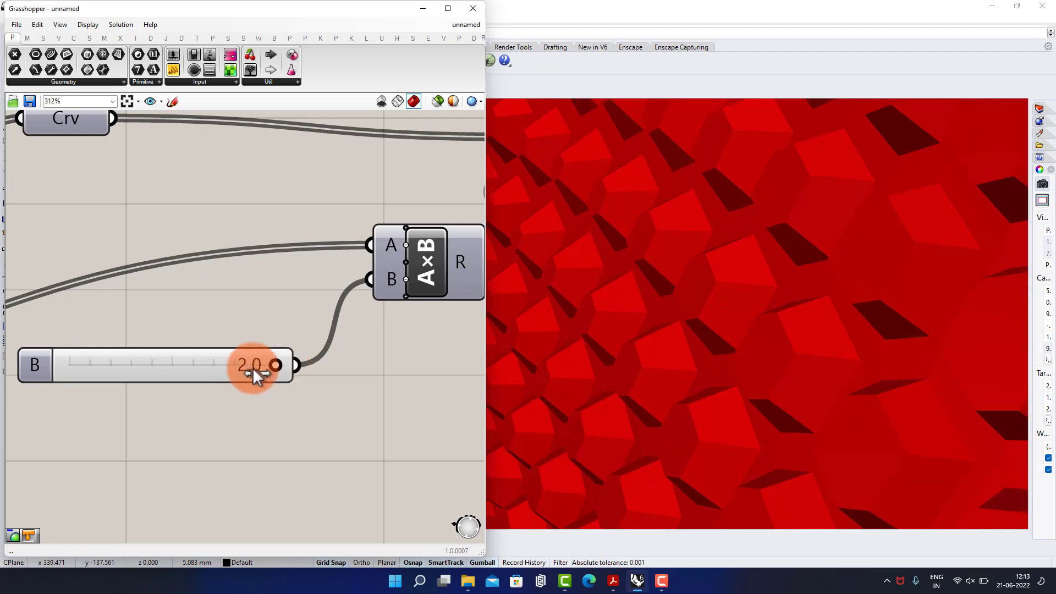
drag(183, 370, 98, 372)
scroll(613, 318, down, 5)
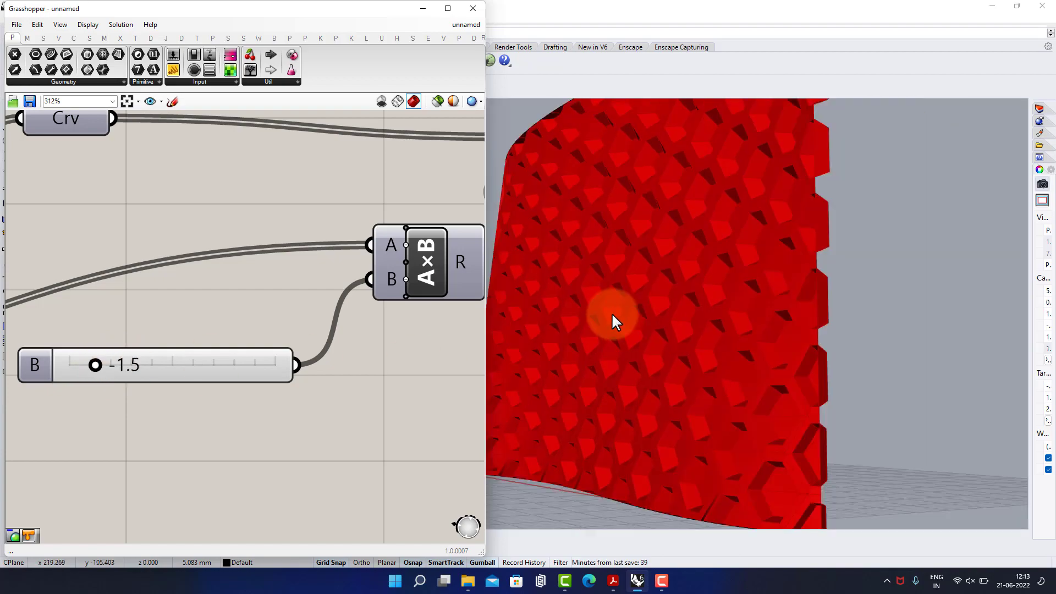
right_drag(613, 319, 650, 279)
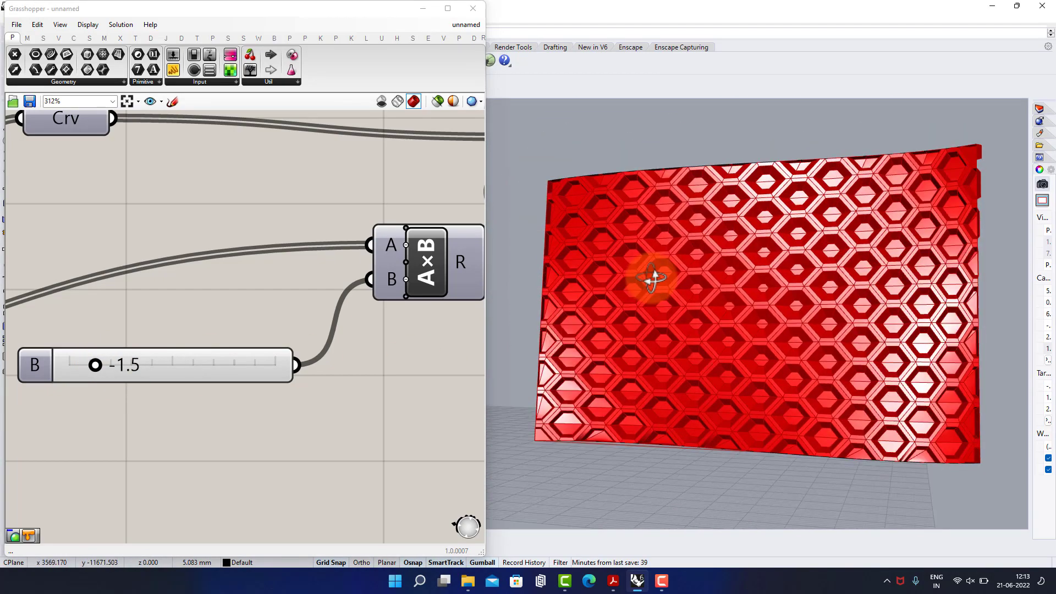
Step: Try the Domain start slider at 1.0 and return it to 0.3
scroll(172, 288, down, 3)
right_drag(174, 290, 298, 300)
right_drag(199, 276, 345, 262)
scroll(189, 297, down, 2)
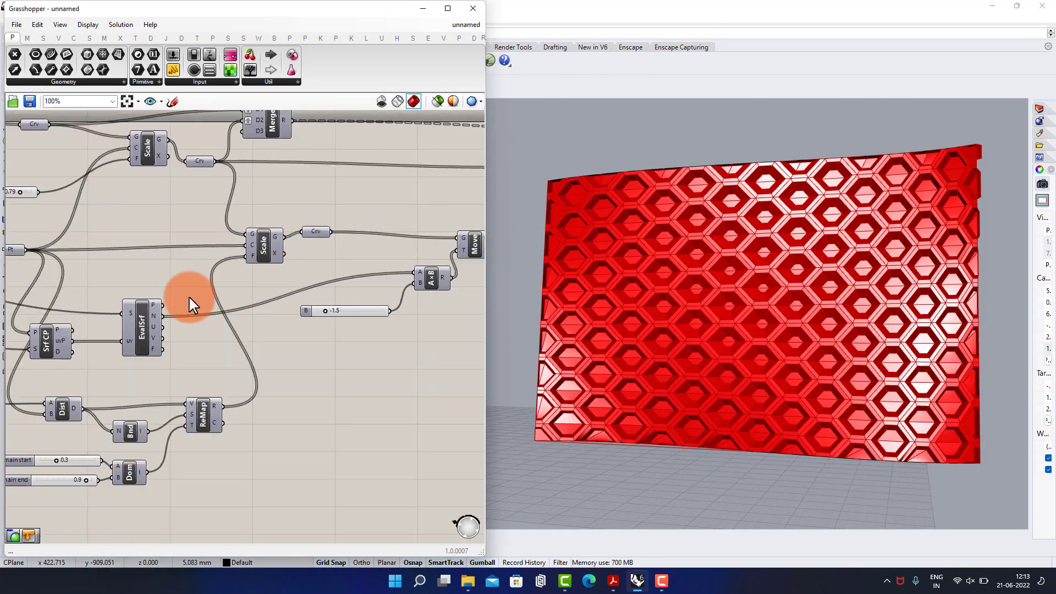
right_drag(255, 274, 395, 237)
scroll(192, 444, up, 3)
scroll(206, 399, up, 4)
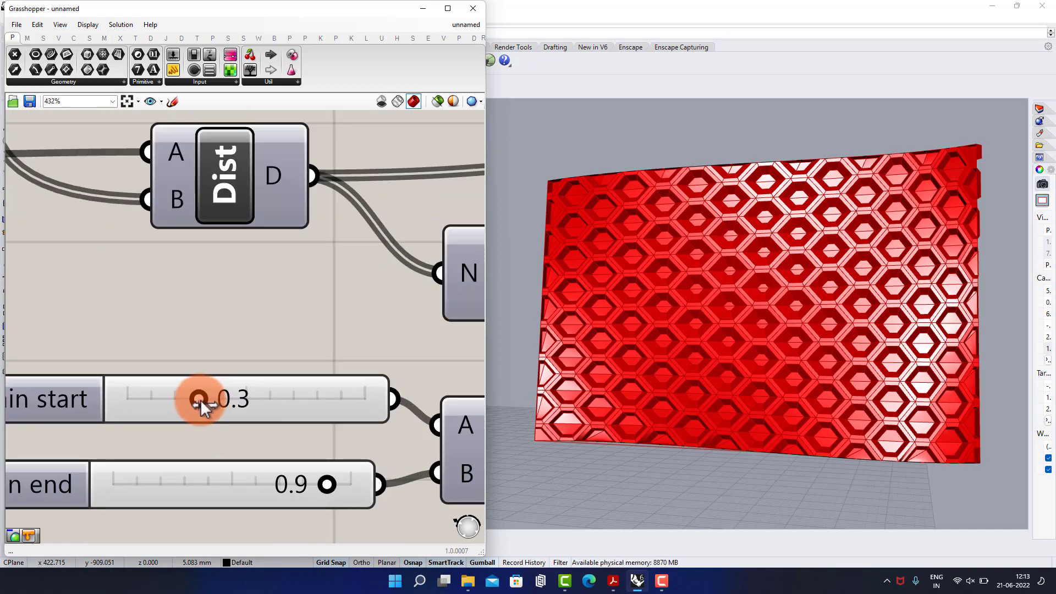
drag(252, 409, 381, 418)
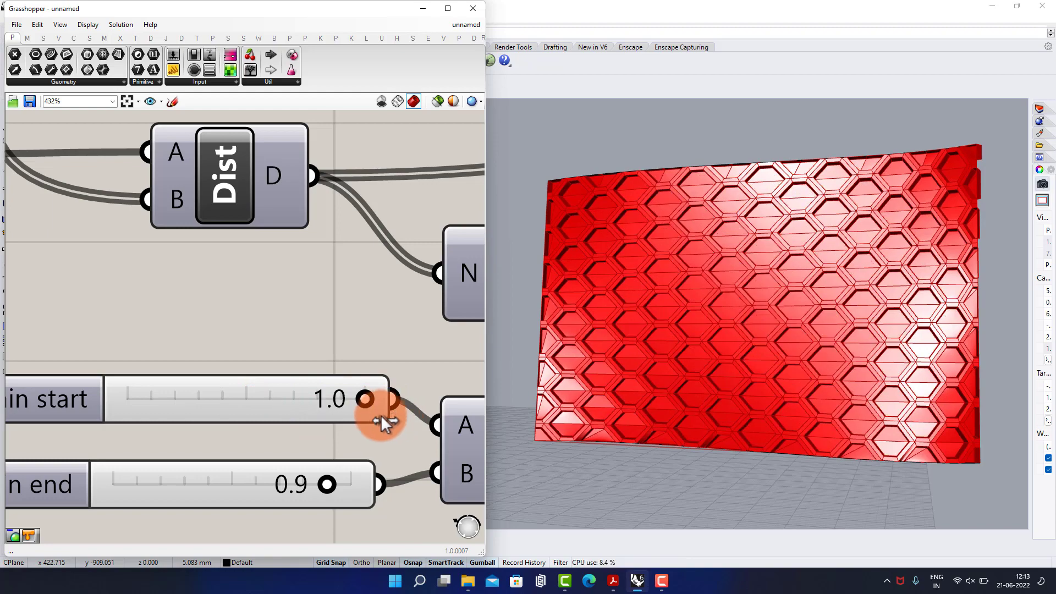
drag(289, 417, 191, 414)
Step: Turn on the preview of the attractor Point parameter that feeds the Distance component
scroll(192, 414, down, 5)
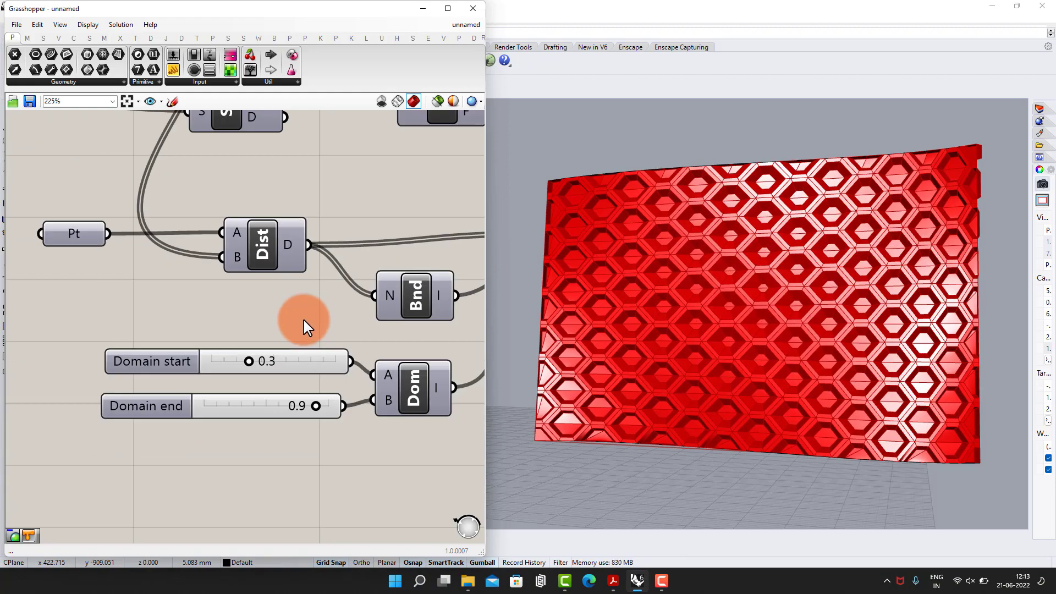
scroll(183, 302, up, 3)
middle_click(158, 286)
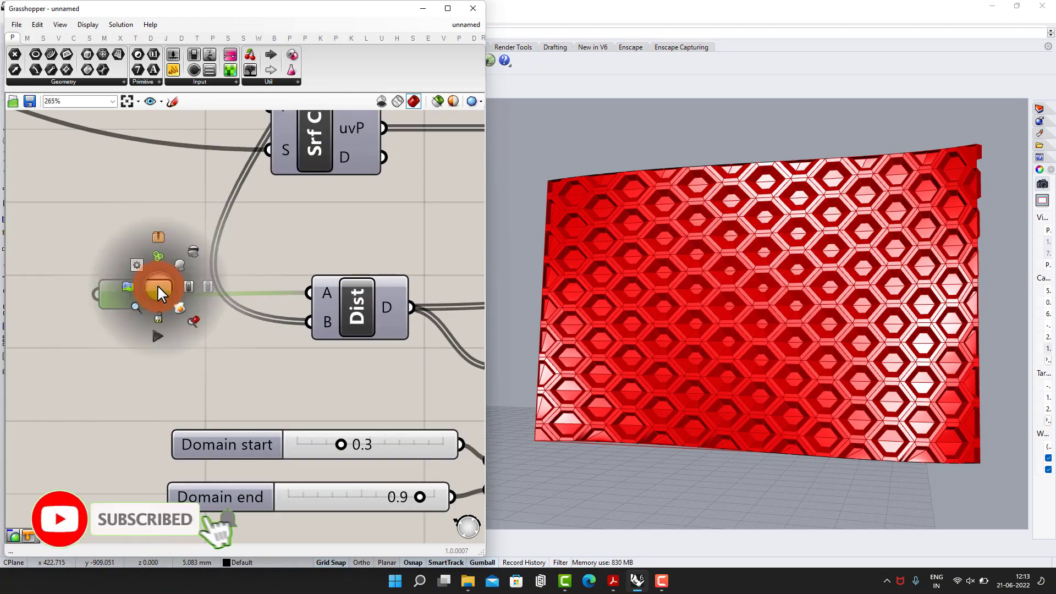
click(178, 263)
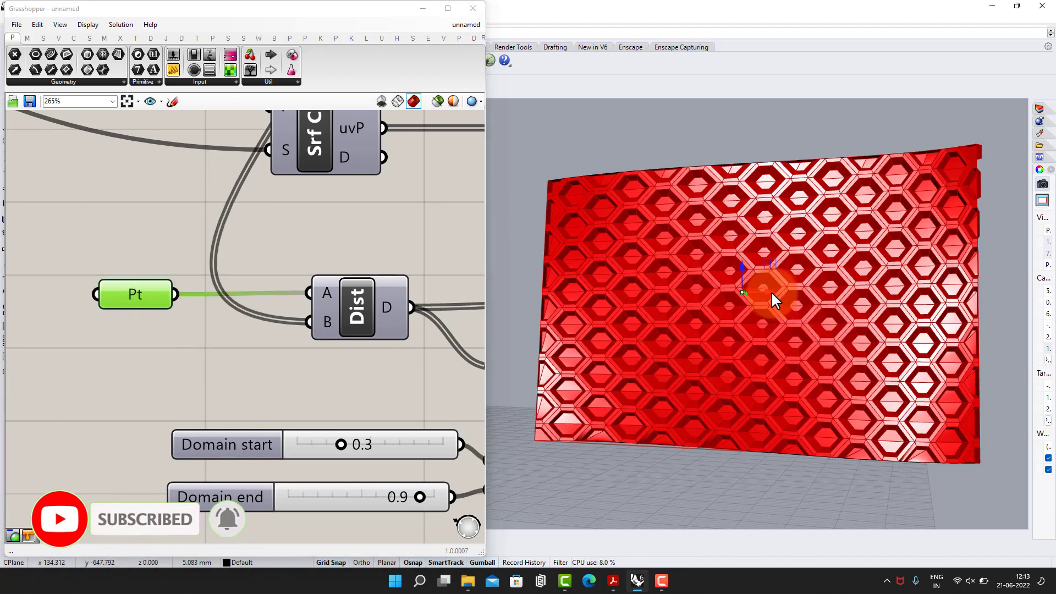
Step: Move the attractor point across the facade towards each side and bring it back near the centre
drag(860, 303, 913, 294)
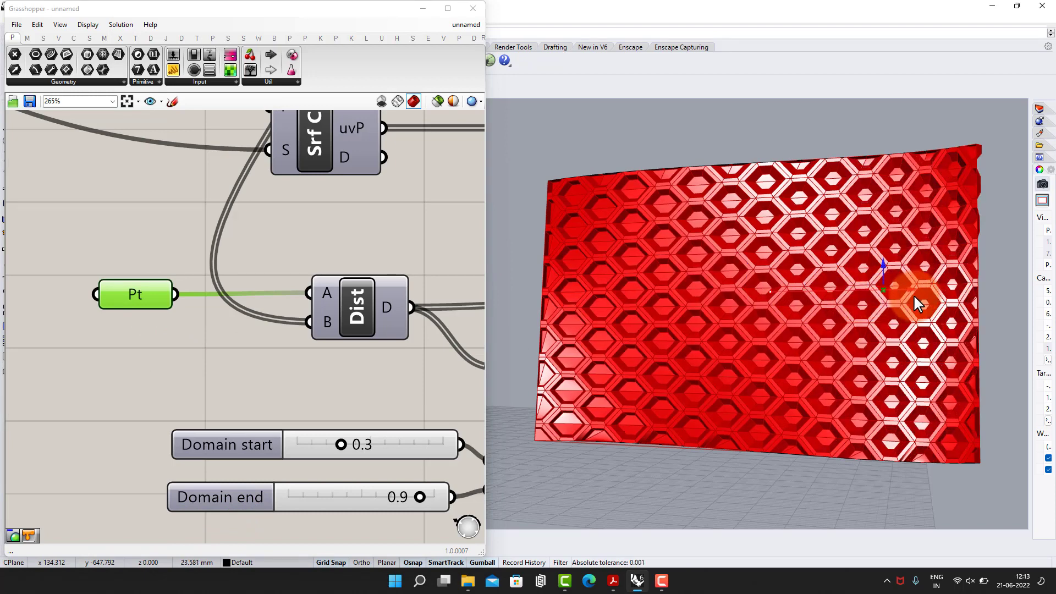
drag(739, 302, 640, 305)
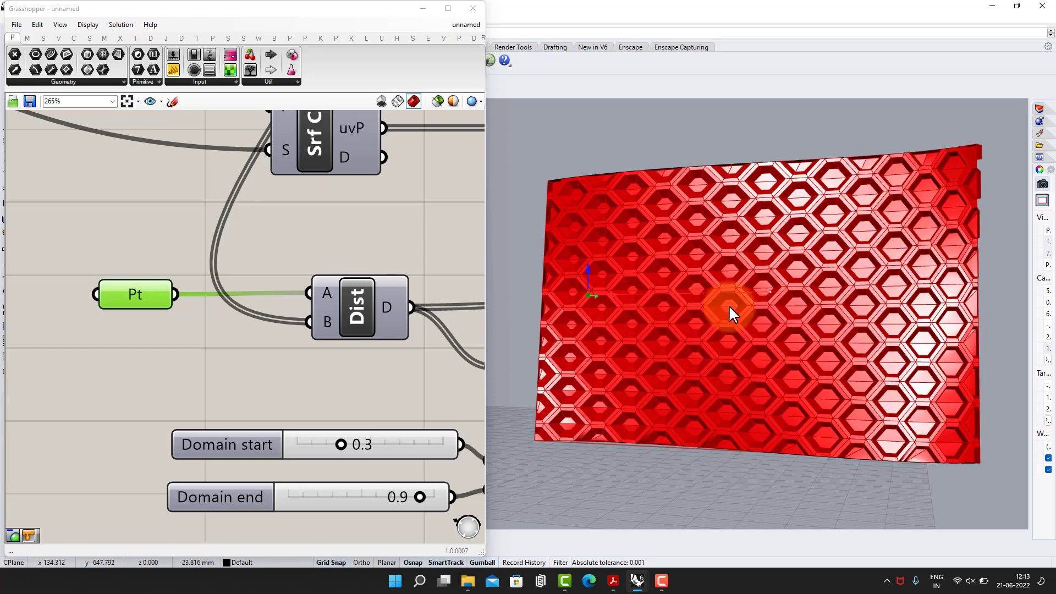
mouse_move(729, 307)
mouse_down()
mouse_move(763, 307)
mouse_move(741, 318)
mouse_up()
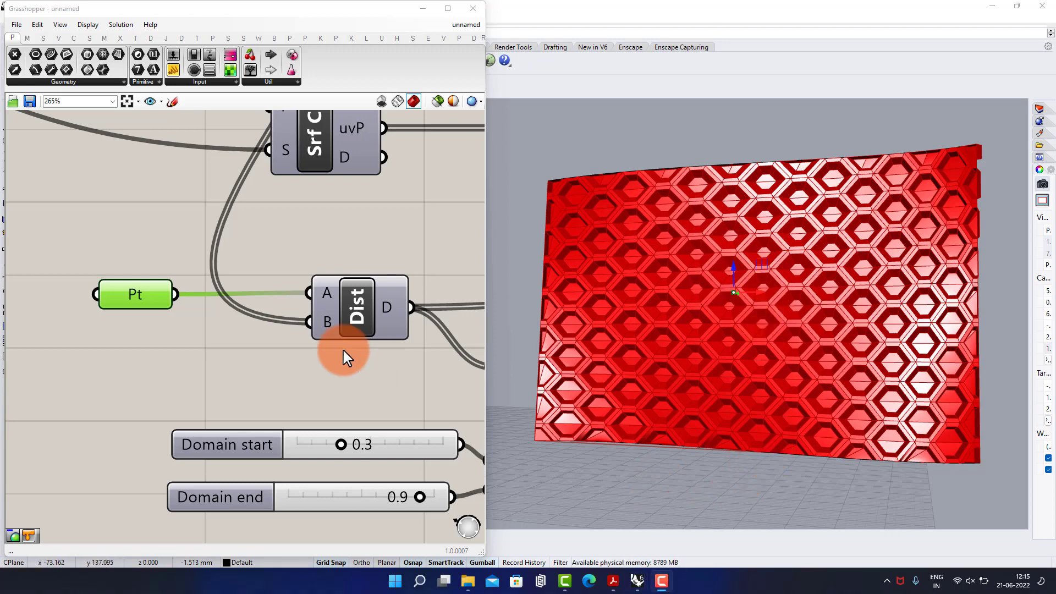
Step: Bake the Custom Preview geometry to the Default layer with its colour set by layer
scroll(330, 353, down, 6)
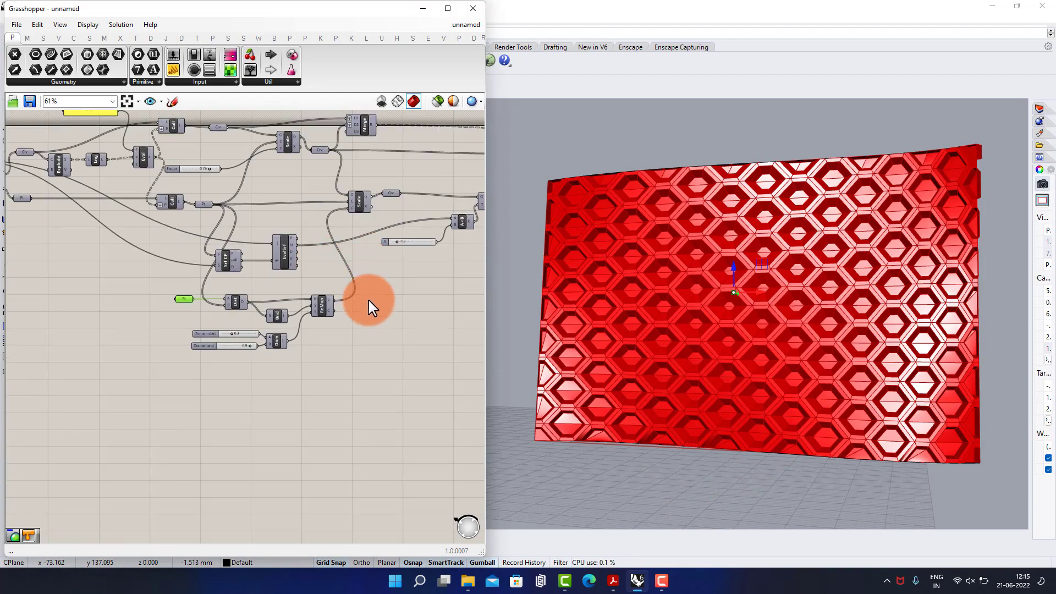
click(416, 279)
right_drag(404, 281, 163, 327)
right_drag(330, 260, 33, 292)
scroll(355, 263, up, 4)
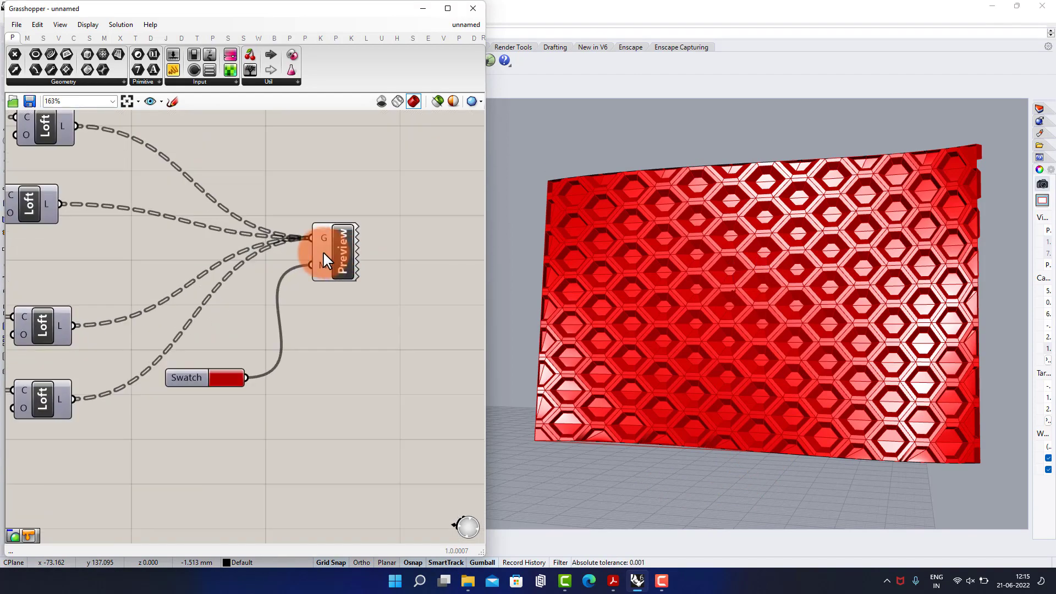
scroll(324, 258, up, 2)
right_click(343, 243)
click(370, 289)
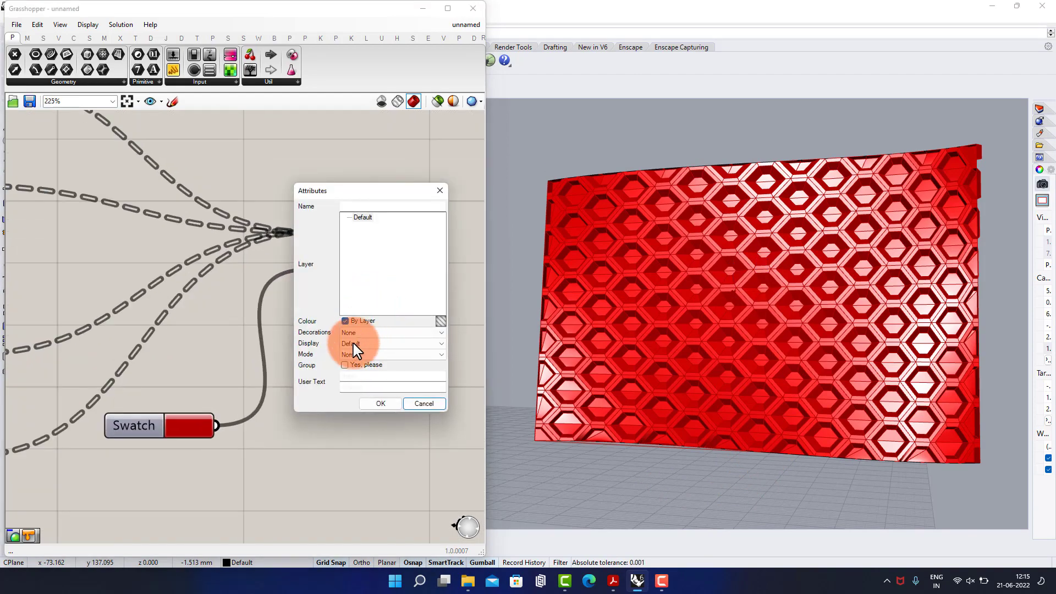
click(388, 403)
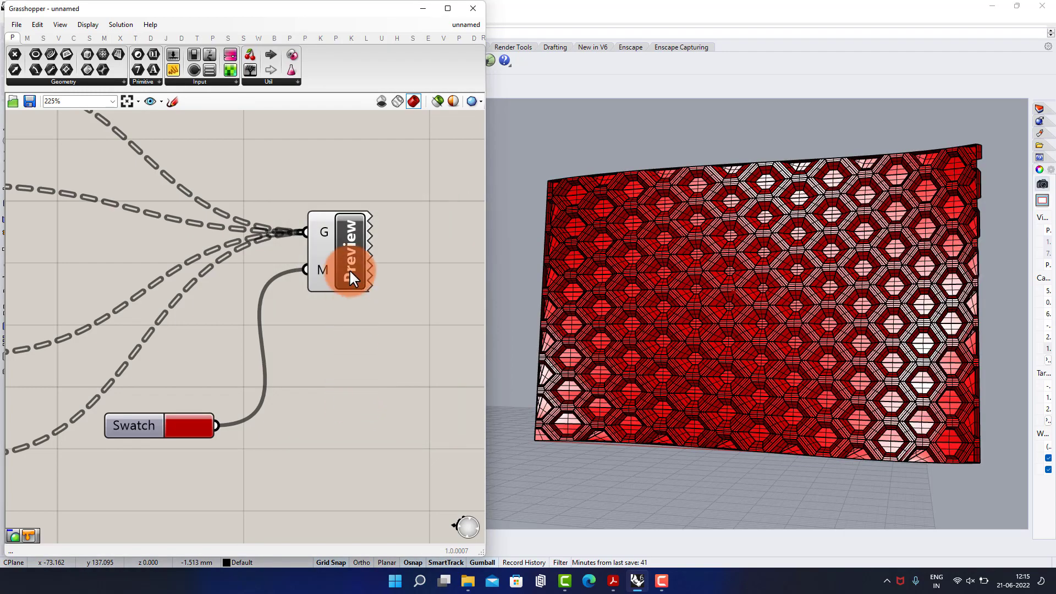
Step: Turn off the preview of the Custom Preview component and minimise Grasshopper to view the baked facade in Rhino
click(345, 250)
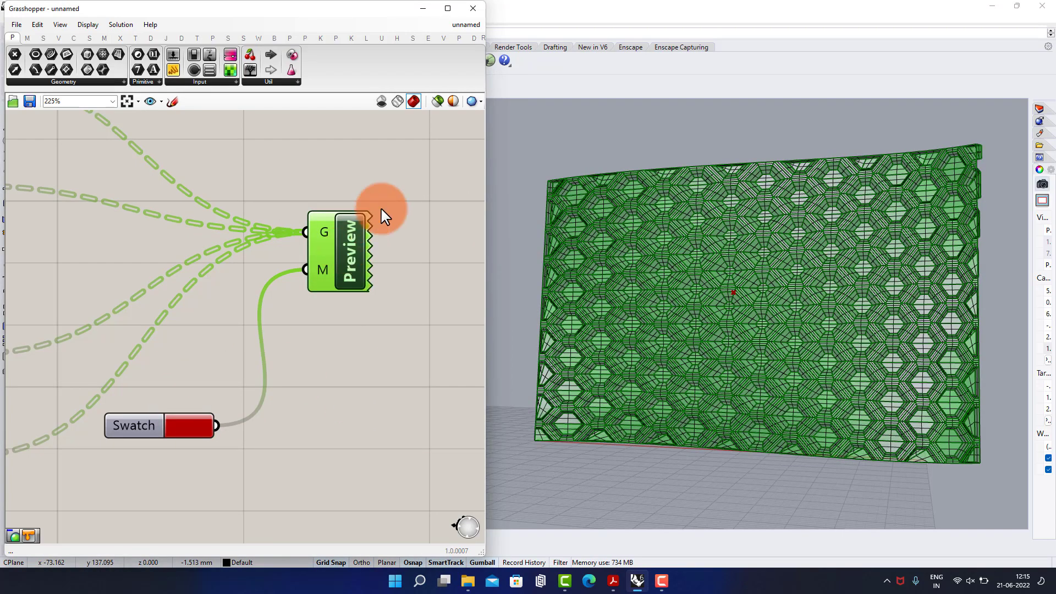
drag(396, 195, 302, 314)
middle_click(308, 307)
click(346, 266)
drag(240, 459, 187, 378)
click(423, 8)
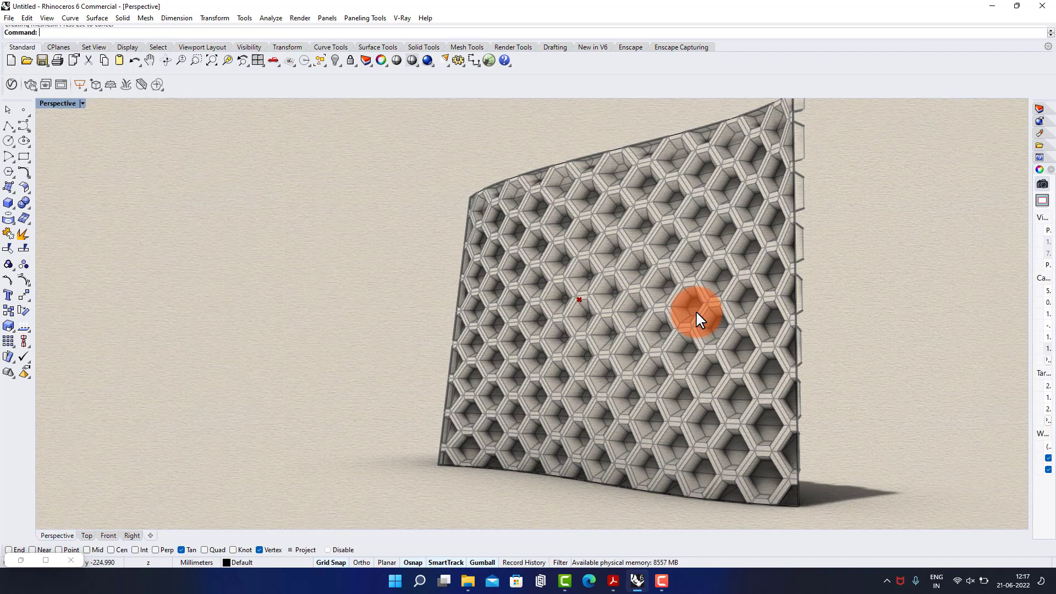
mouse_move(695, 310)
right_down()
mouse_move(830, 319)
mouse_move(609, 375)
mouse_move(708, 361)
mouse_move(486, 361)
mouse_move(539, 365)
mouse_move(563, 346)
mouse_move(617, 348)
mouse_move(626, 379)
right_up()
mouse_move(654, 347)
shift+right_down()
mouse_move(637, 342)
mouse_move(648, 333)
mouse_move(659, 352)
mouse_move(652, 324)
shift+right_up()
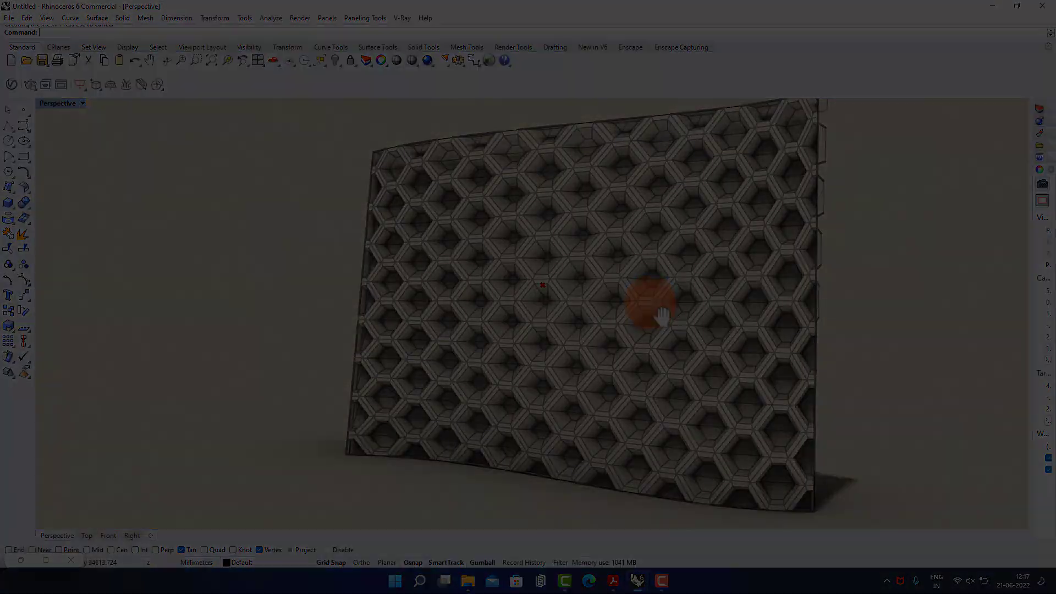